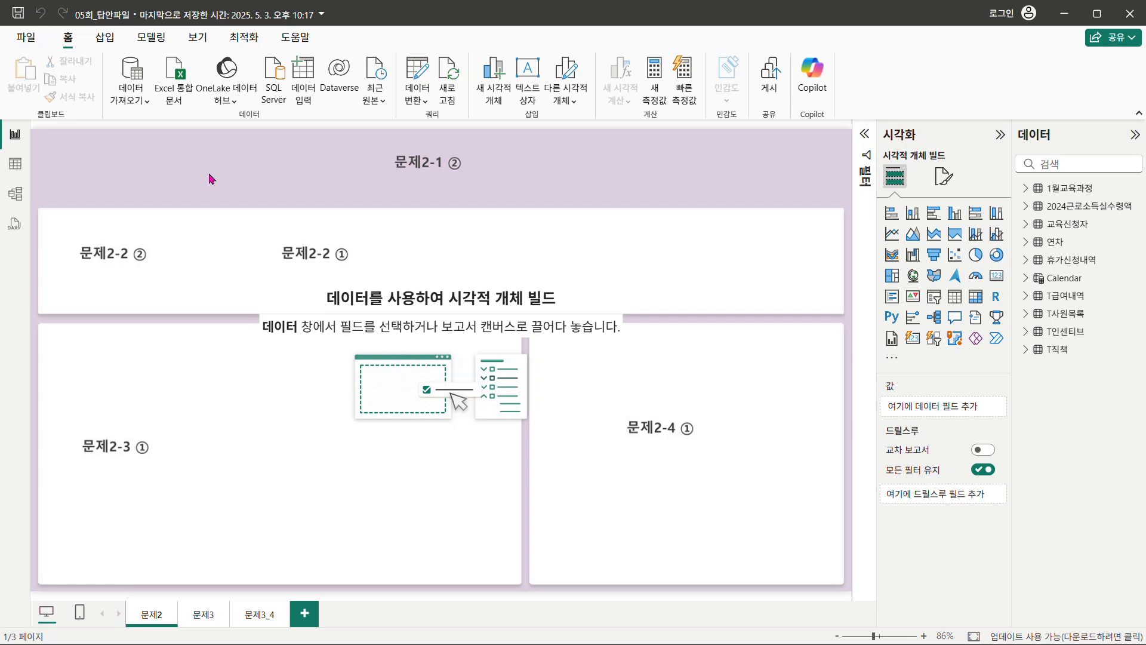
Import the 국가별연평균임금(USD) sheet from 국가별평균연봉.xlsx in the 05회 > 문제1_데이터 folder and open it for data transformation
left_click(169, 97)
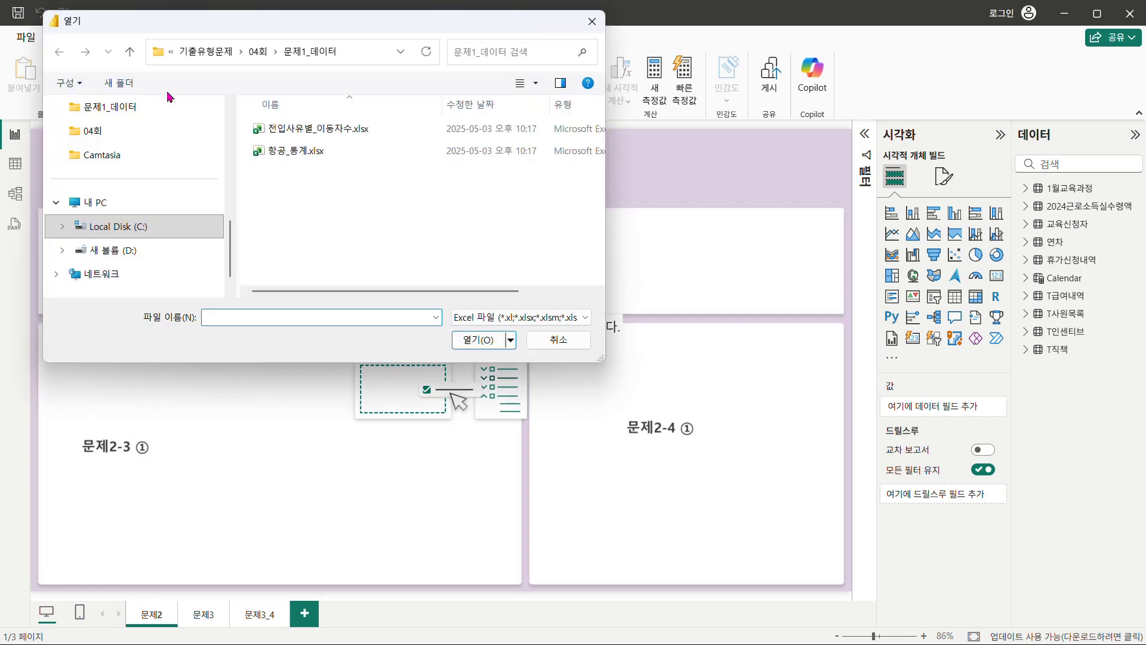
left_click(208, 53)
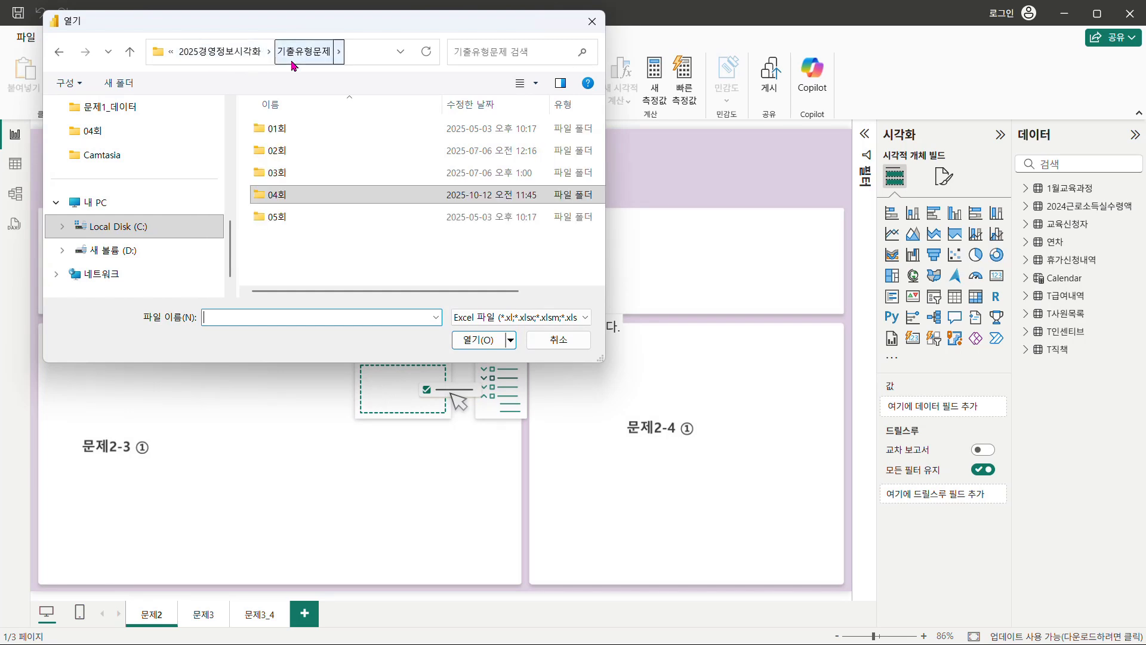
double_click(277, 217)
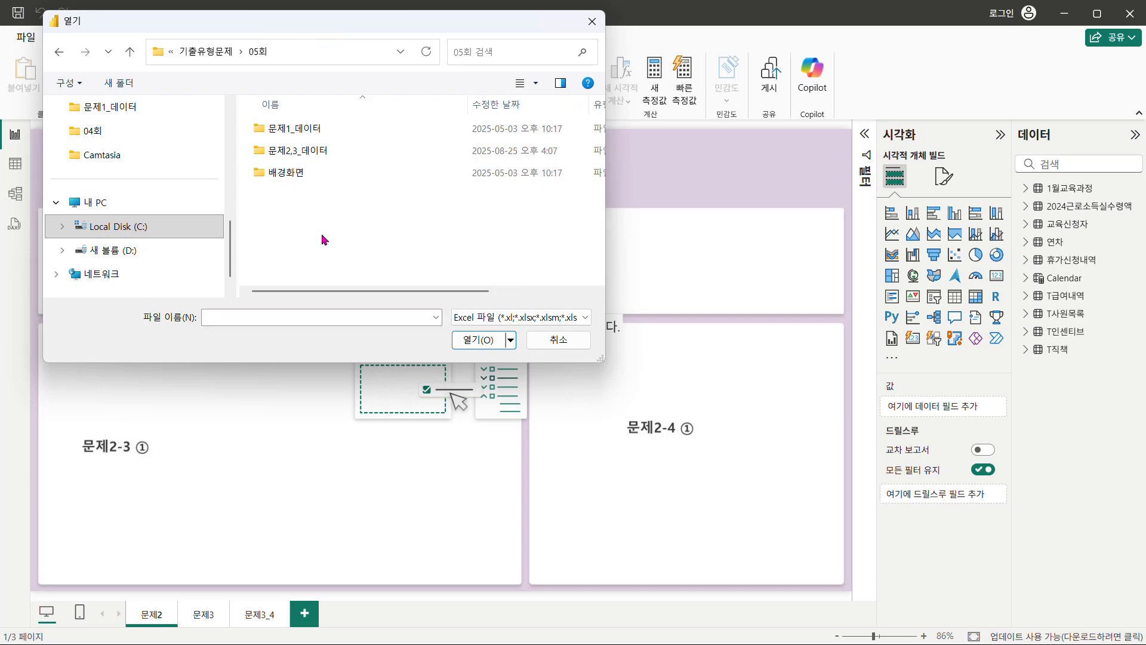
double_click(304, 134)
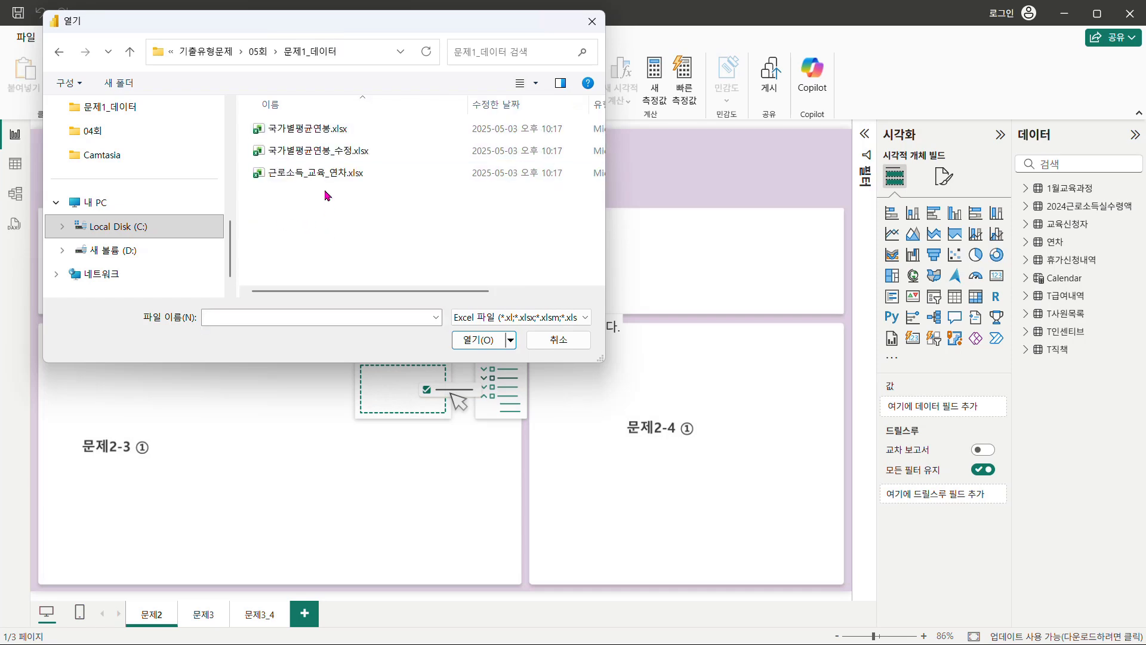
left_click(326, 129)
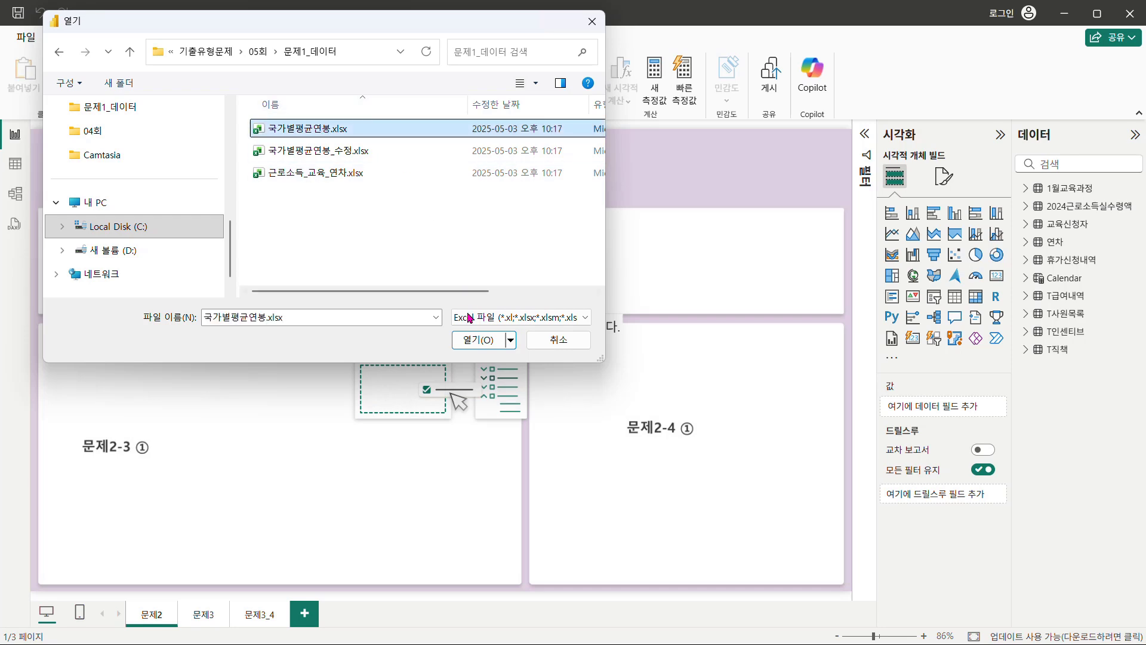
left_click(471, 339)
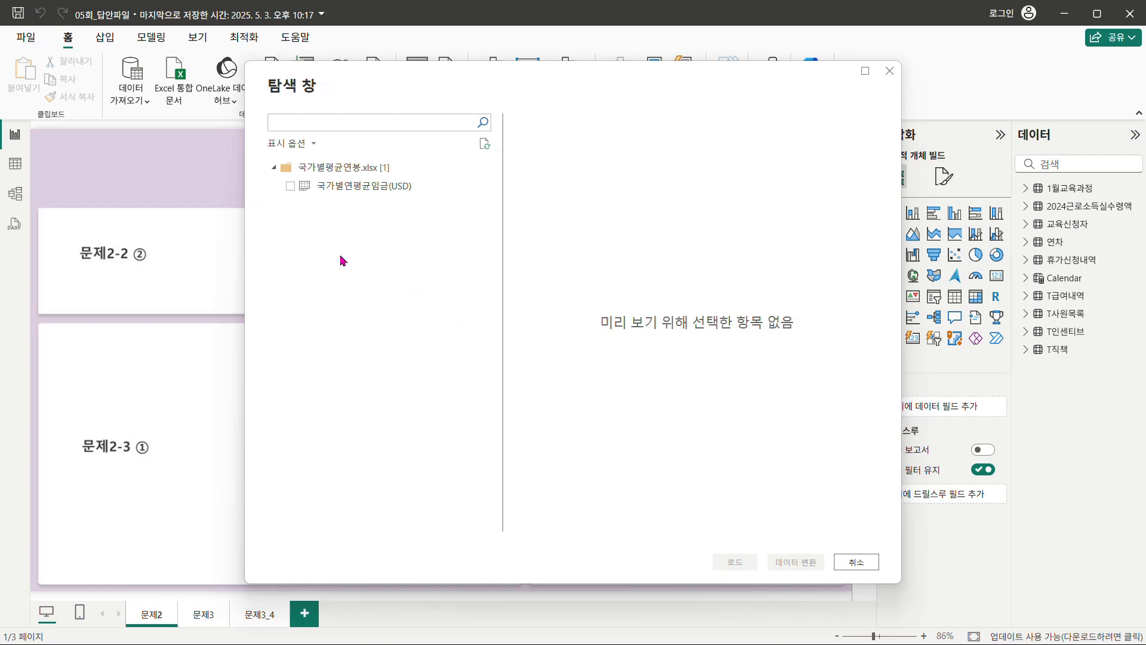
left_click(291, 190)
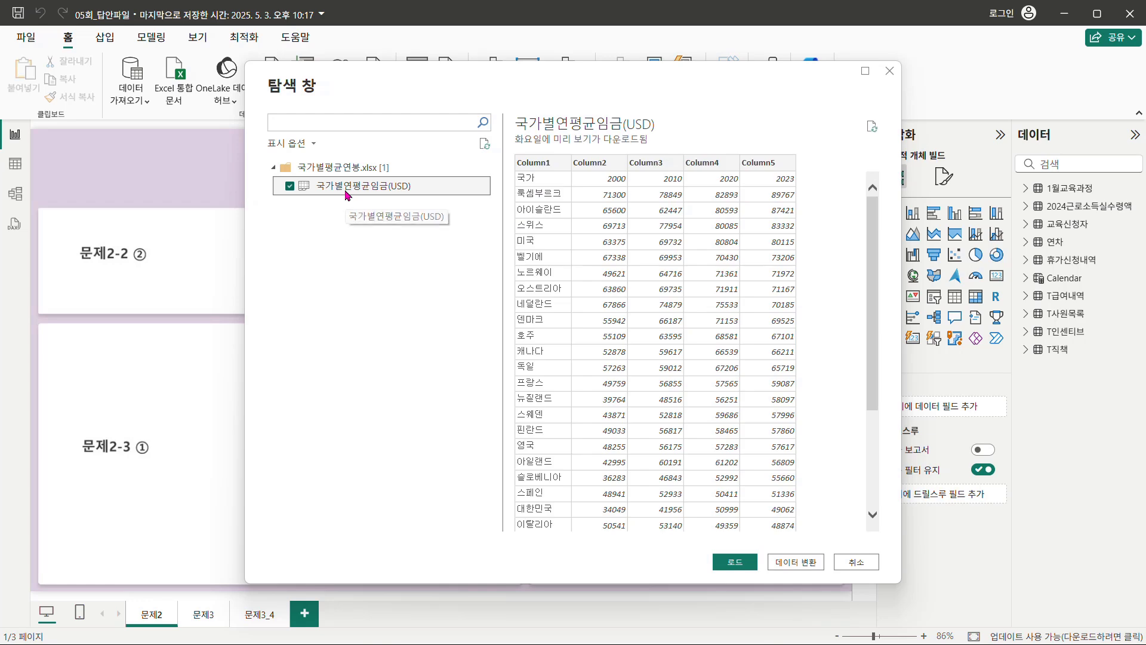
left_click(793, 562)
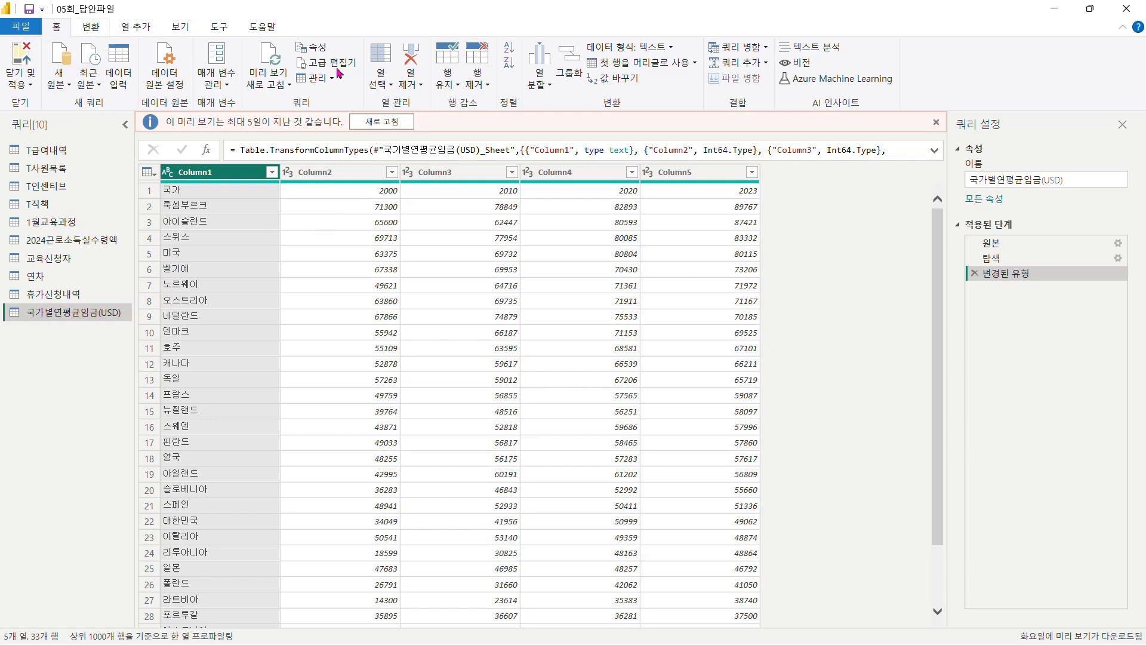
Use the first row of 국가별연평균임금(USD) as headers and add an index column starting from 1
left_click(659, 68)
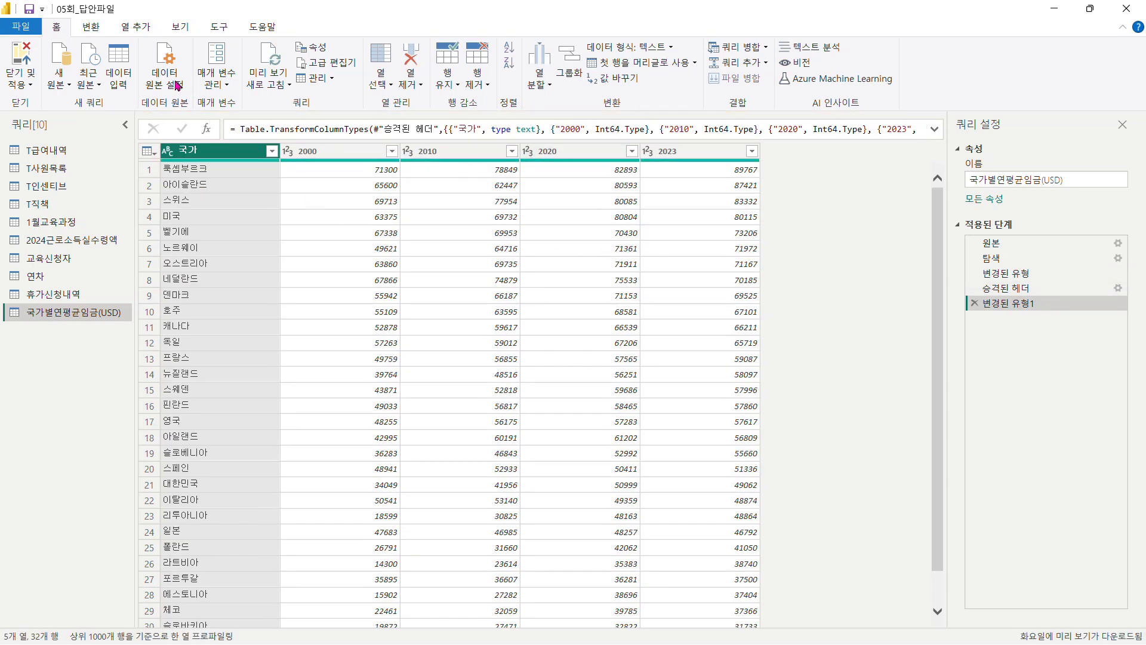
left_click(144, 29)
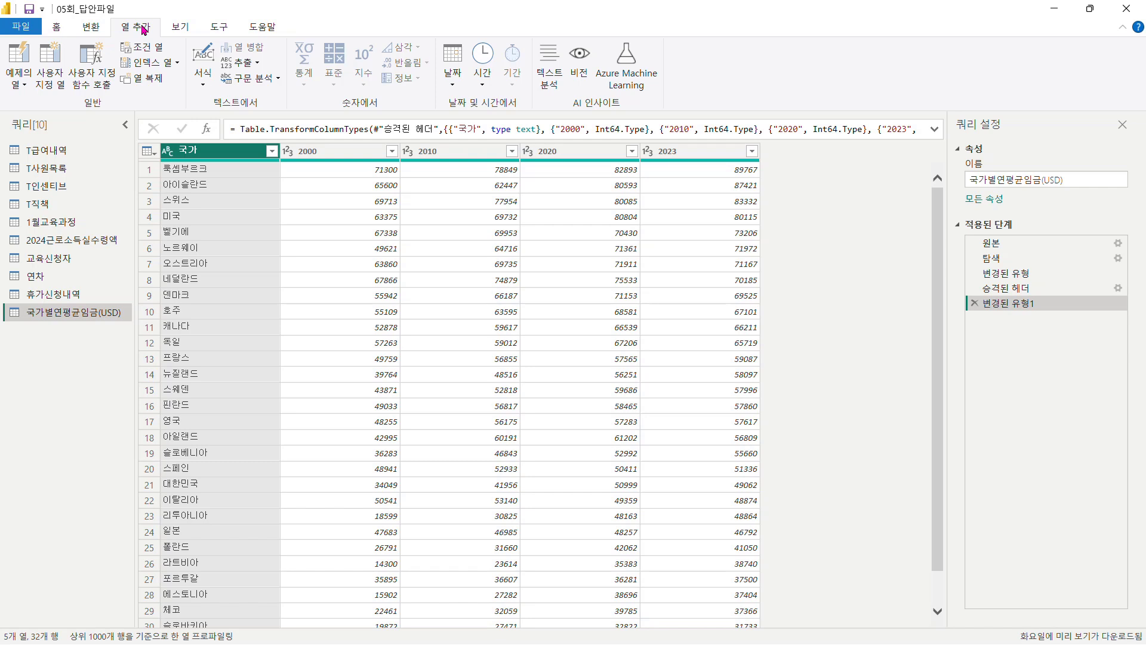
left_click(178, 63)
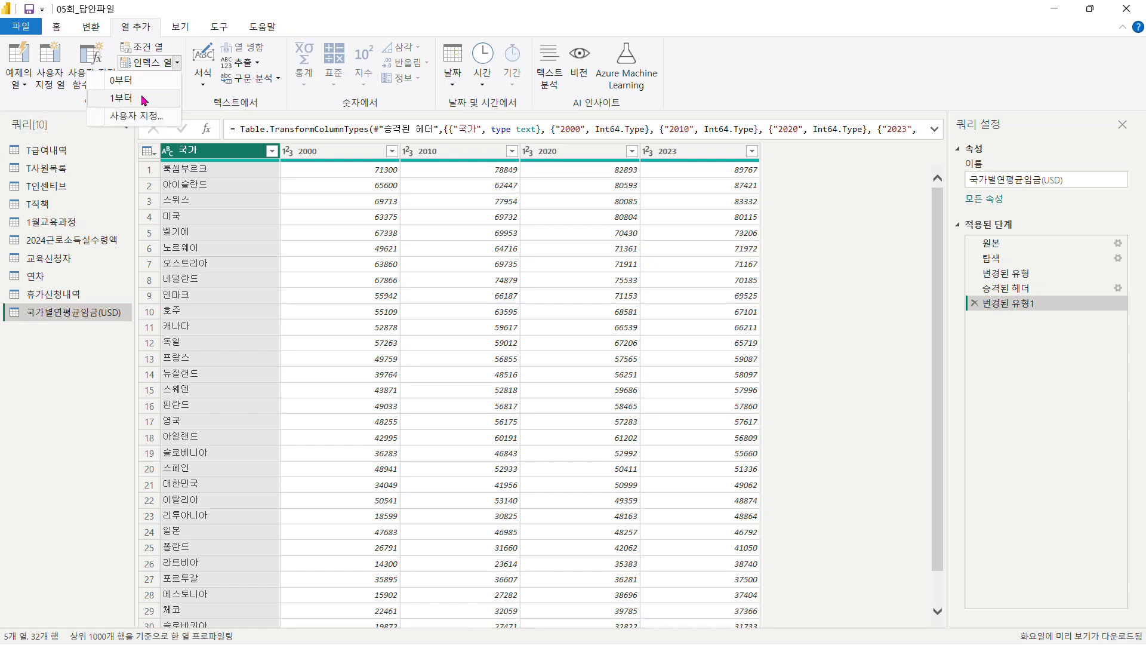
left_click(144, 99)
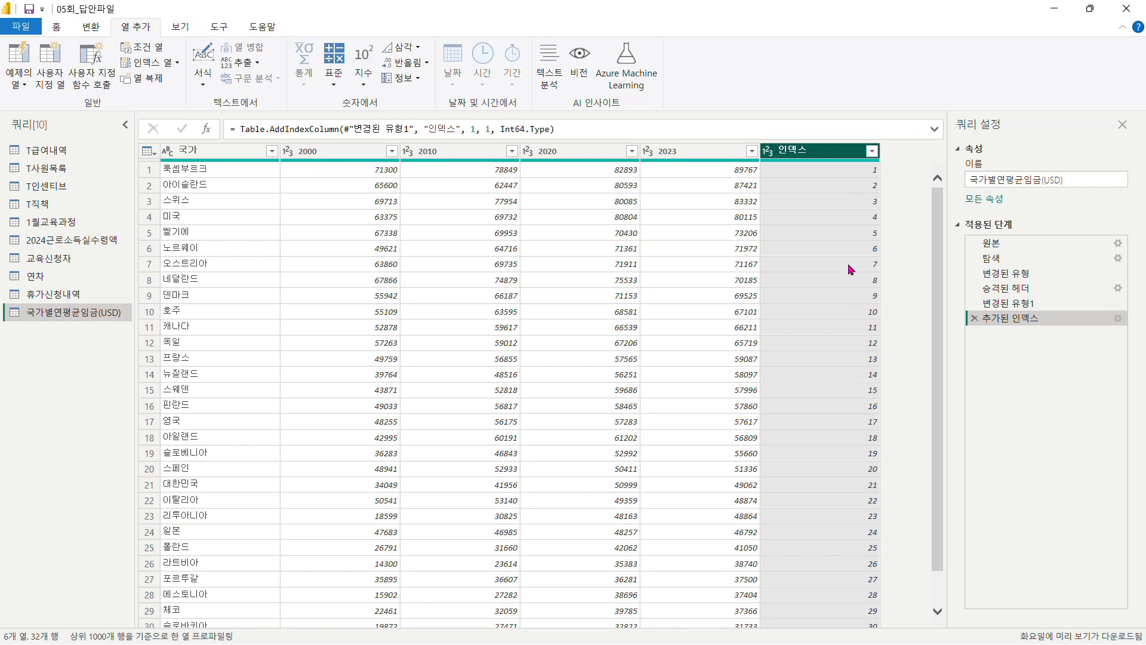
Rename the 인덱스 column to NO
double_click(815, 150)
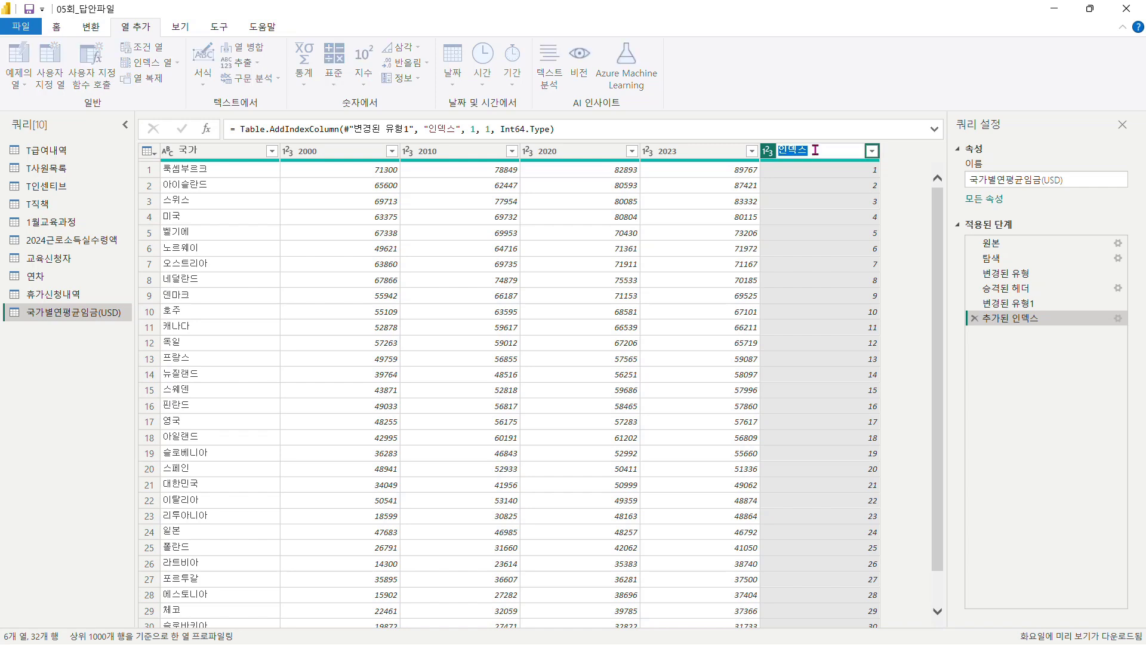
type("NO")
key("Return")
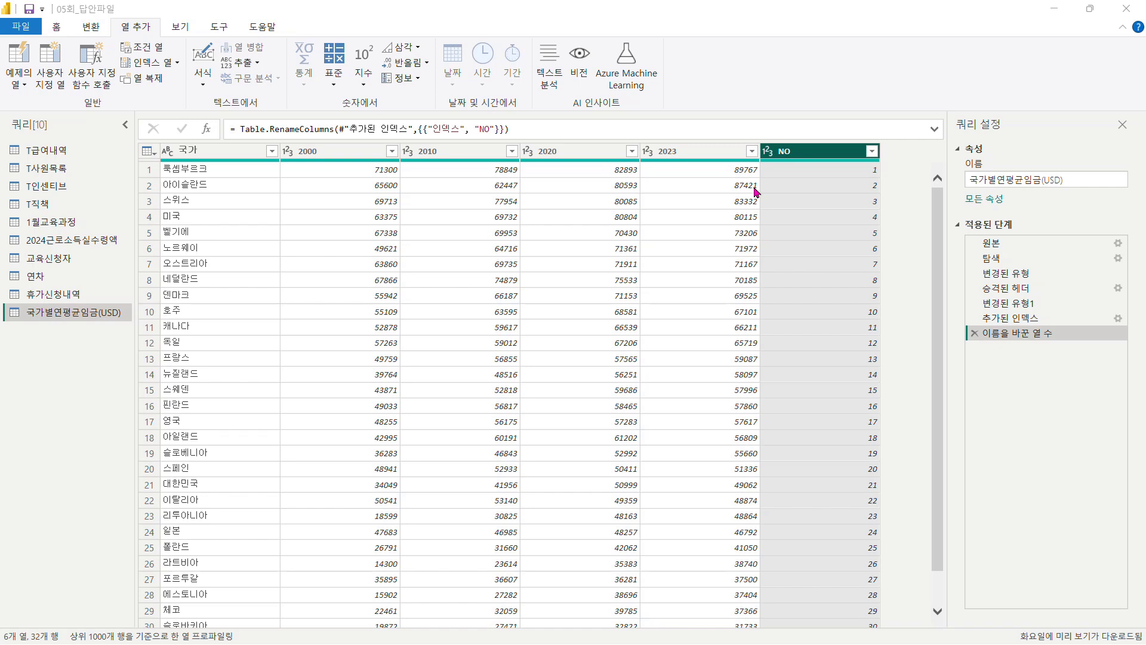
Import 국가별GDP.txt as a new text/CSV source query and disable loading for the 국가별GDP query
left_click(59, 27)
left_click(58, 27)
left_click(63, 85)
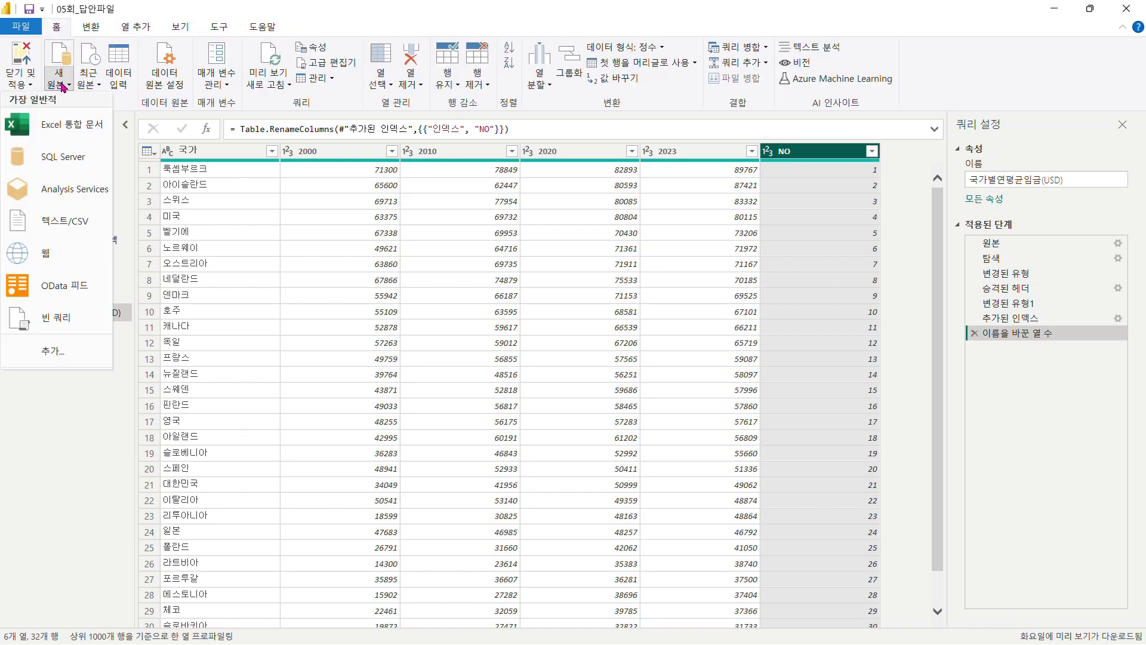
left_click(79, 224)
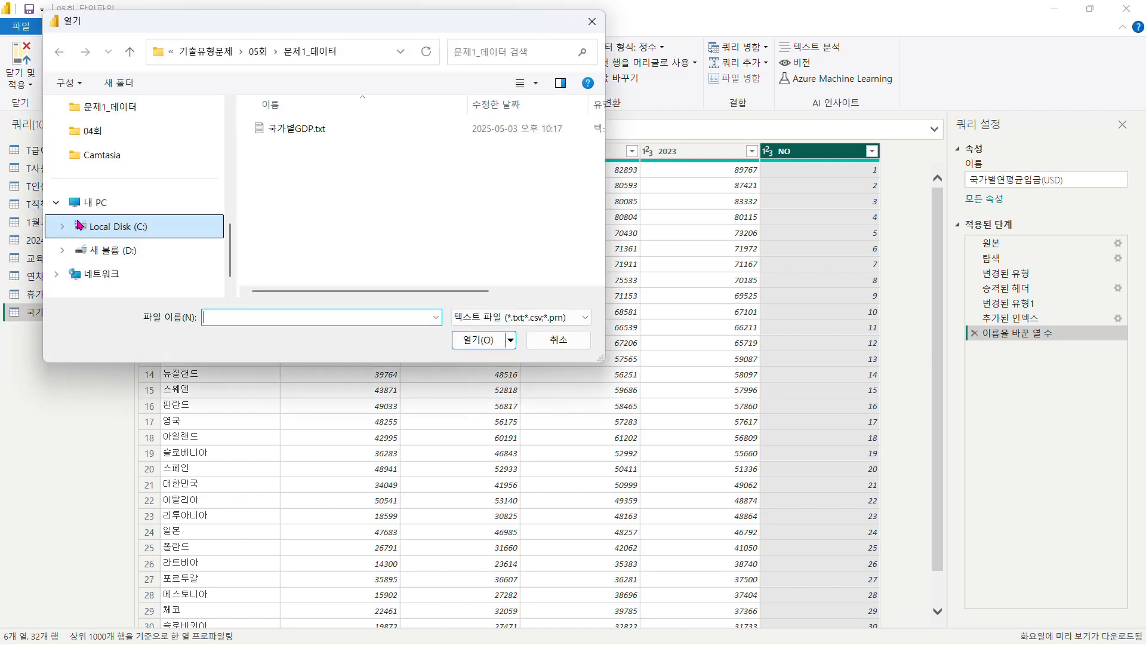
left_click(291, 132)
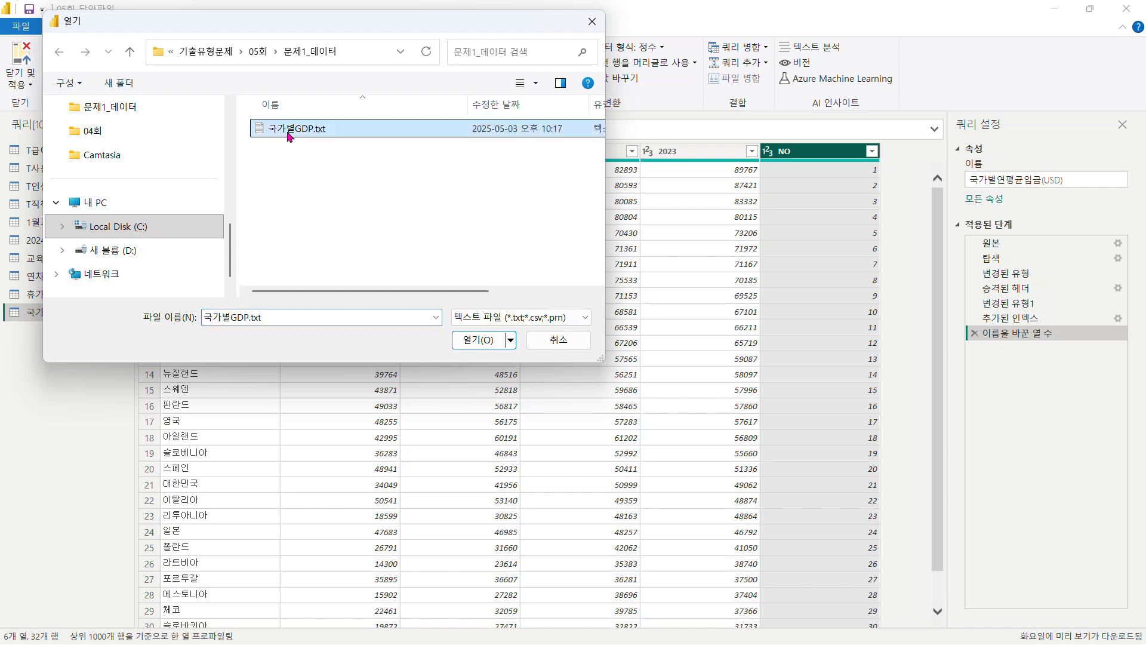
left_click(483, 341)
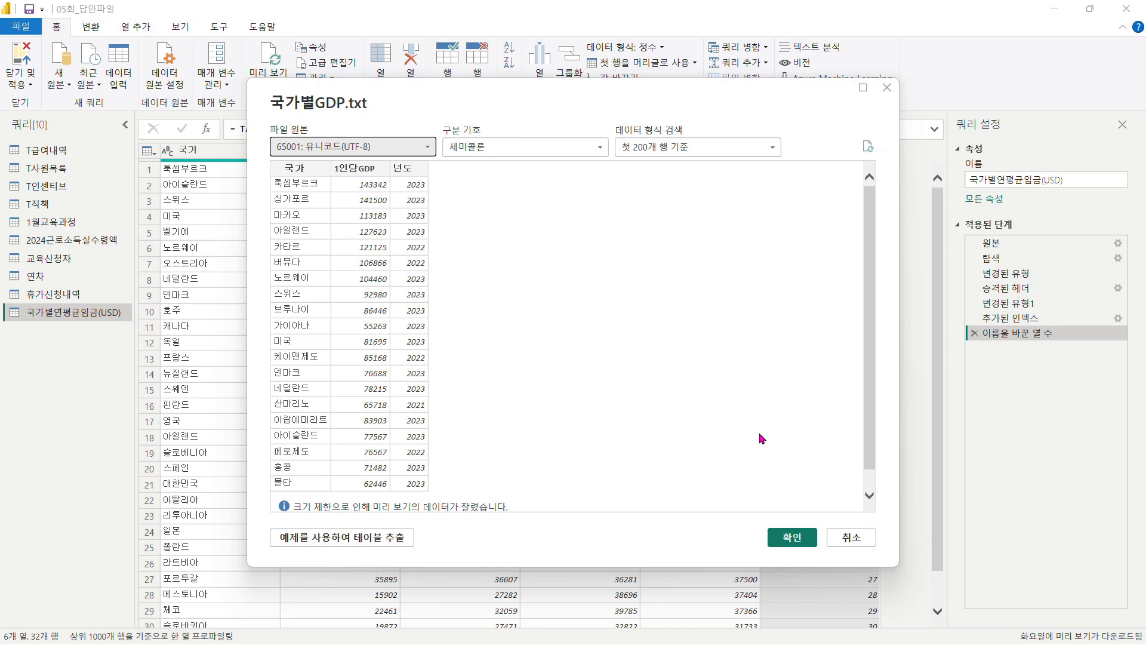
left_click(789, 539)
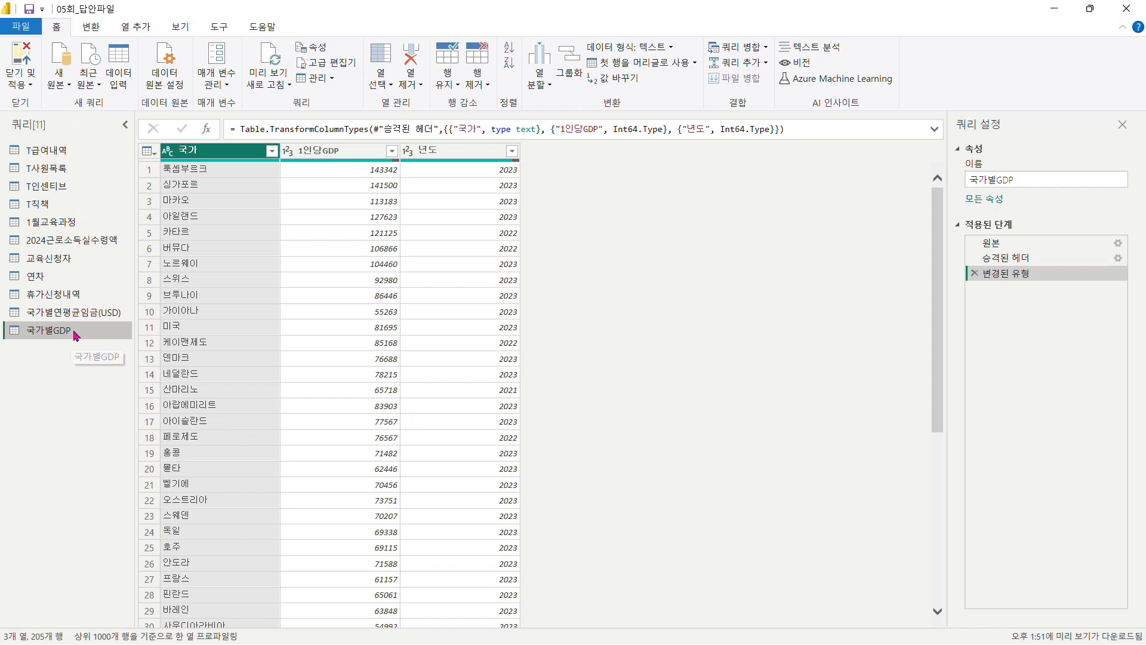
right_click(76, 336)
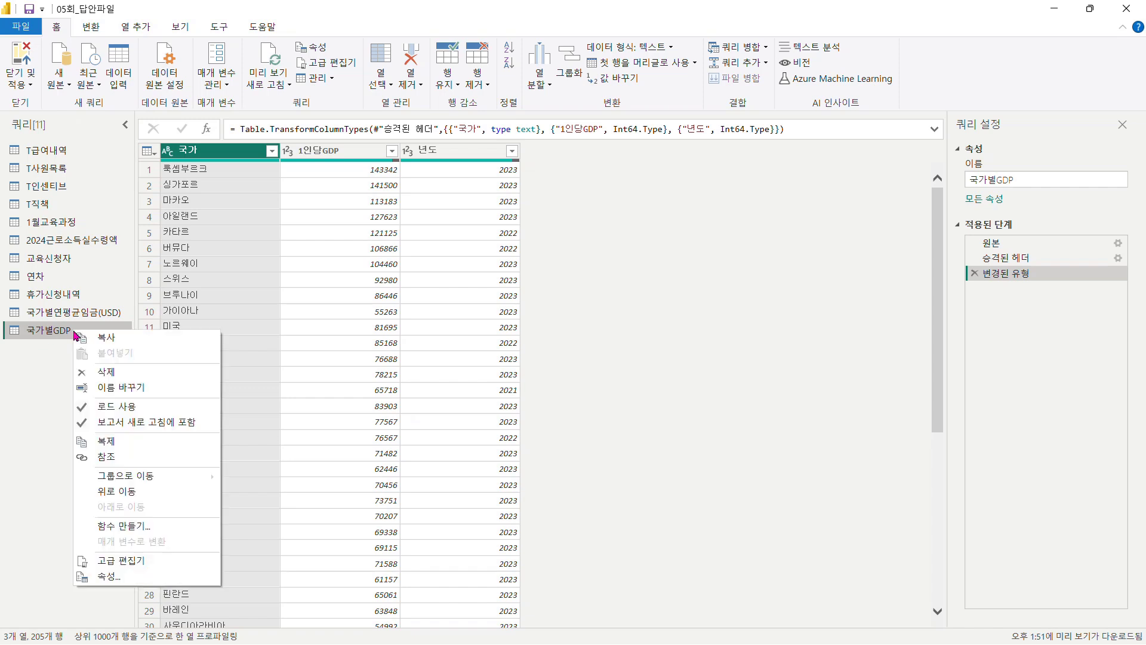
left_click(107, 411)
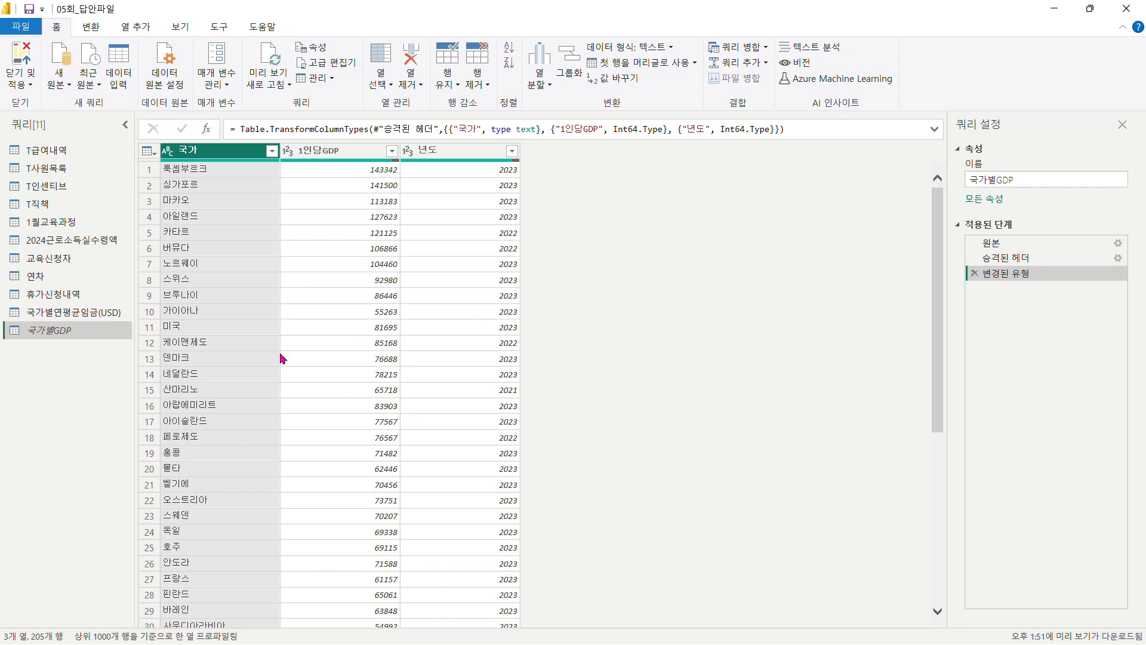
In the 국가별연평균임금(USD) query, add a custom column 2023(KRW) with the formula [2023]*1450 and set its data type to 정수
left_click(77, 319)
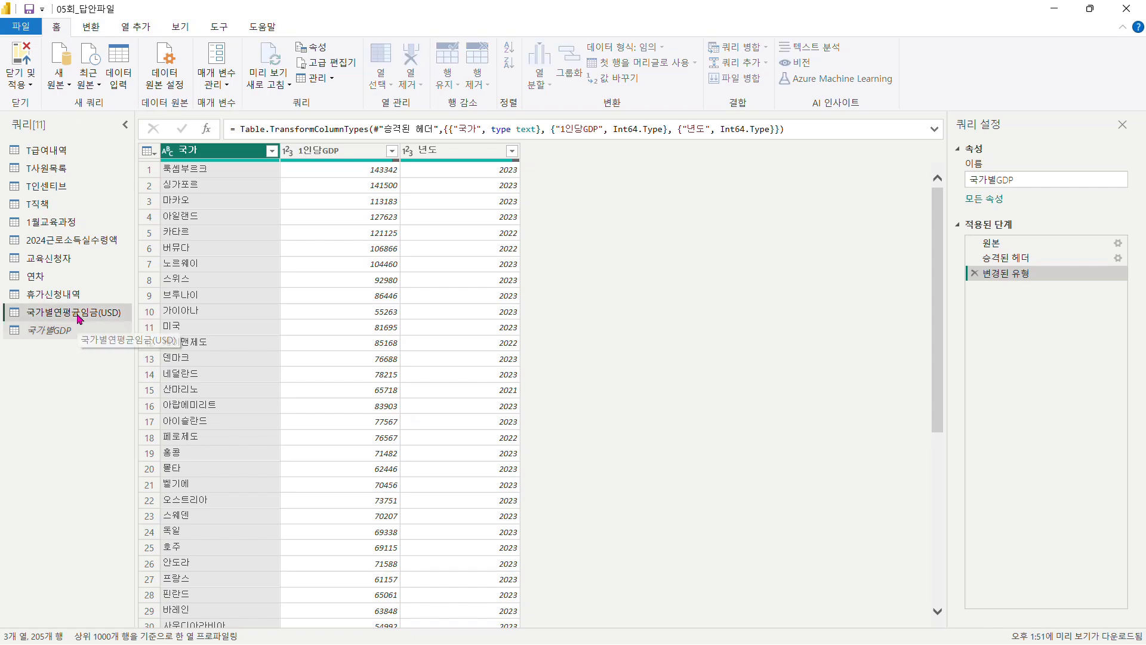
left_click(140, 27)
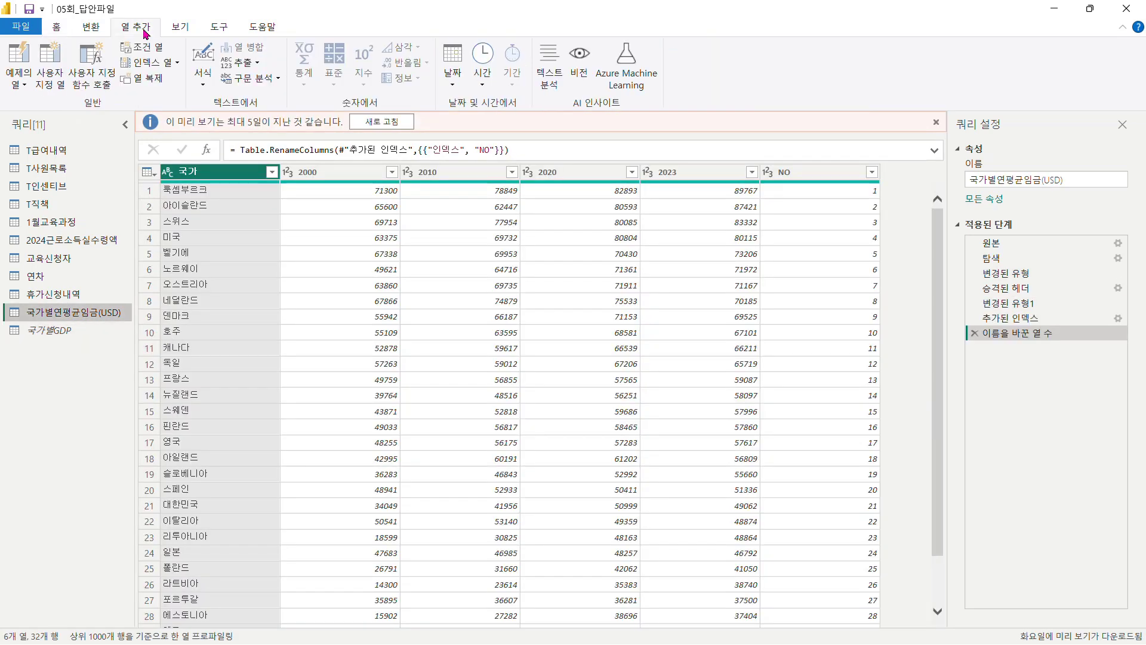
left_click(55, 87)
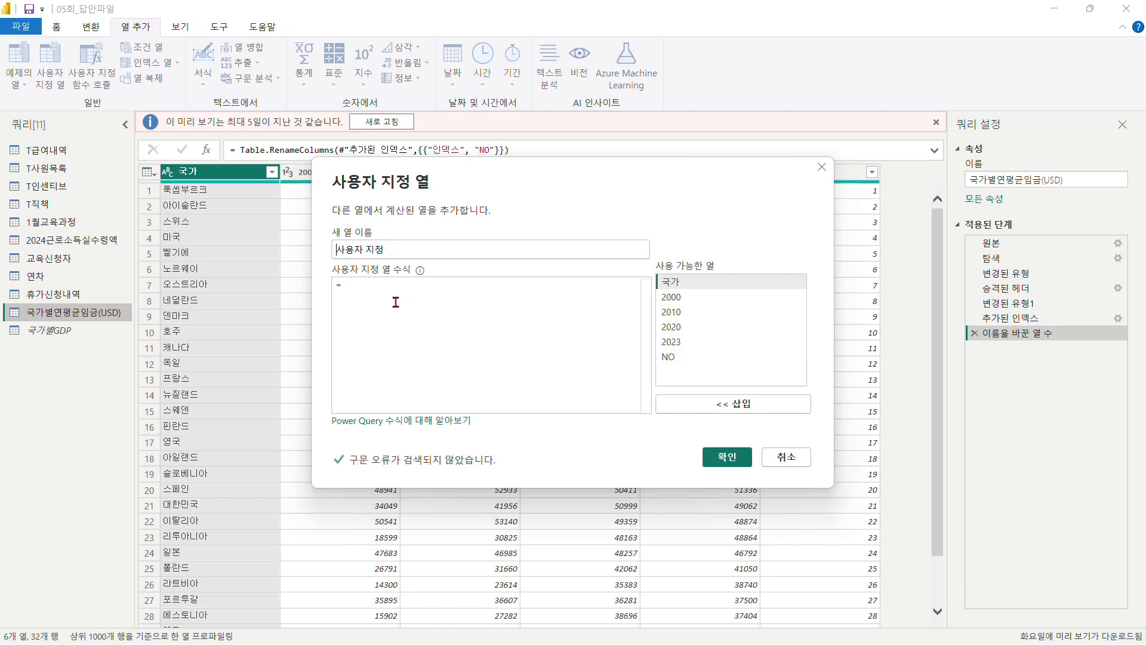
triple_click(395, 250)
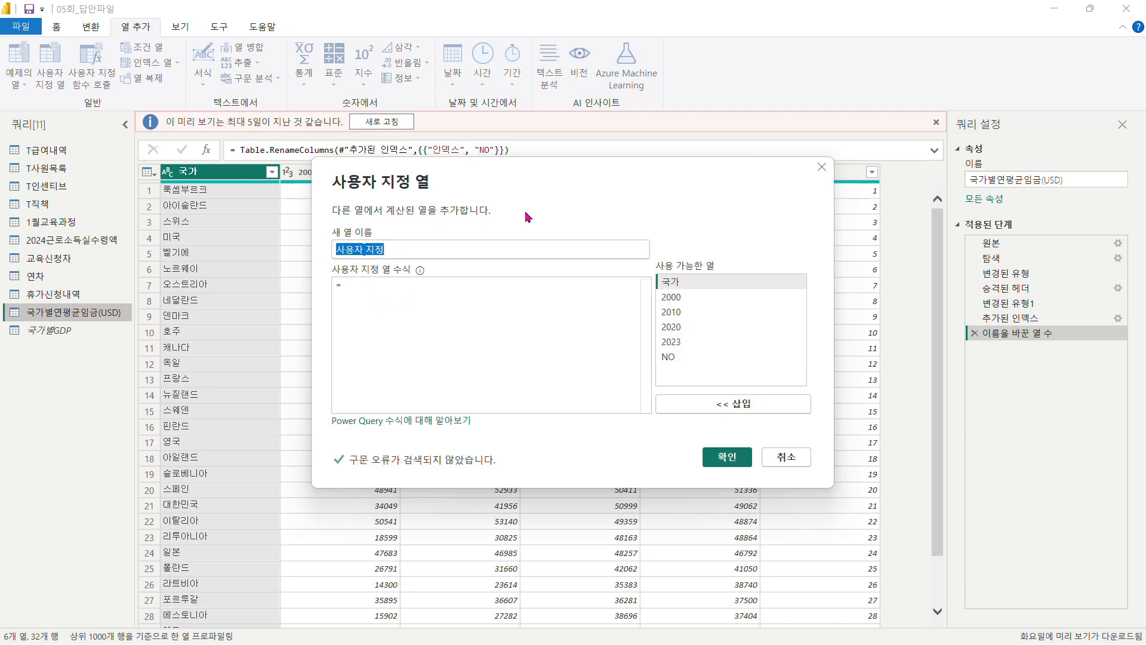
type("2023(")
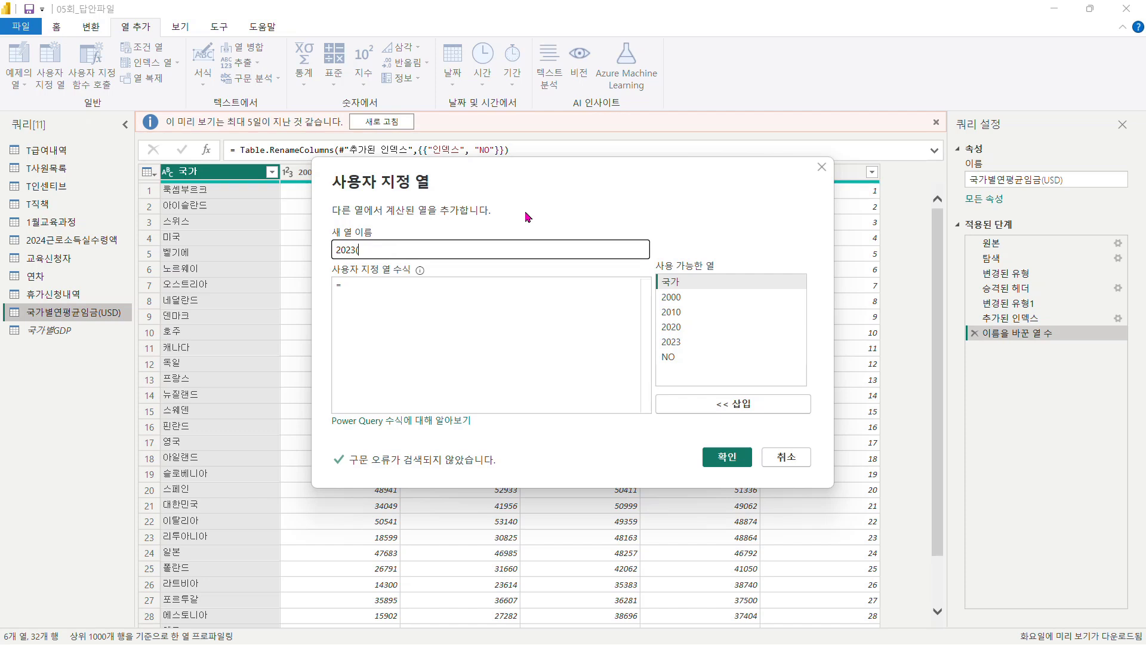
type("KRW)")
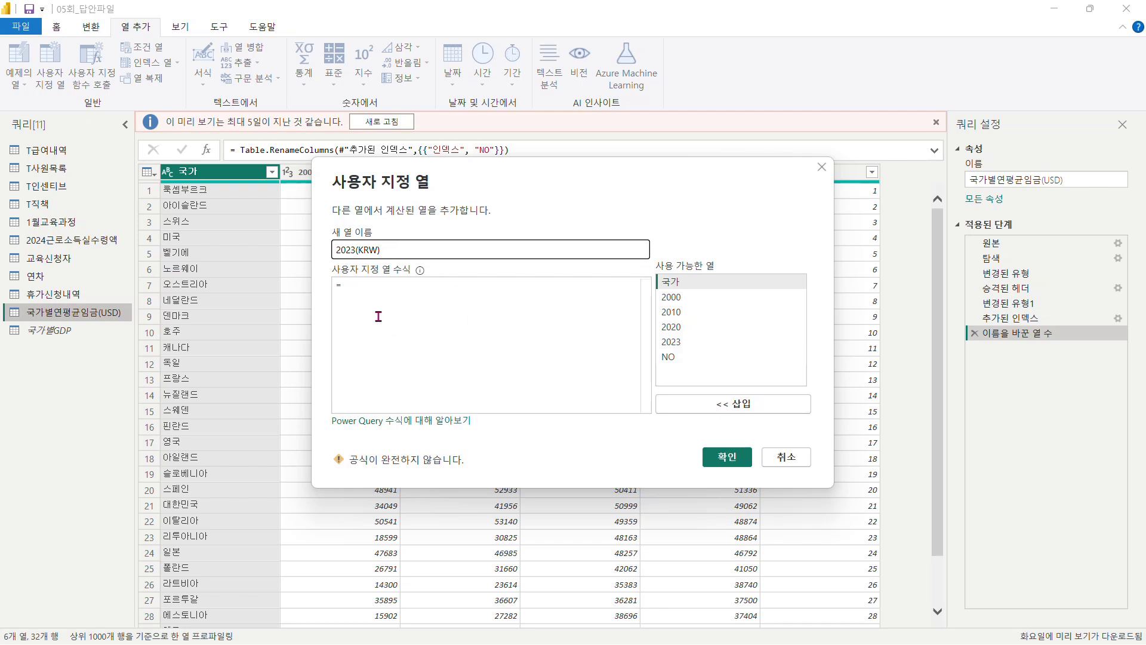
left_click(386, 291)
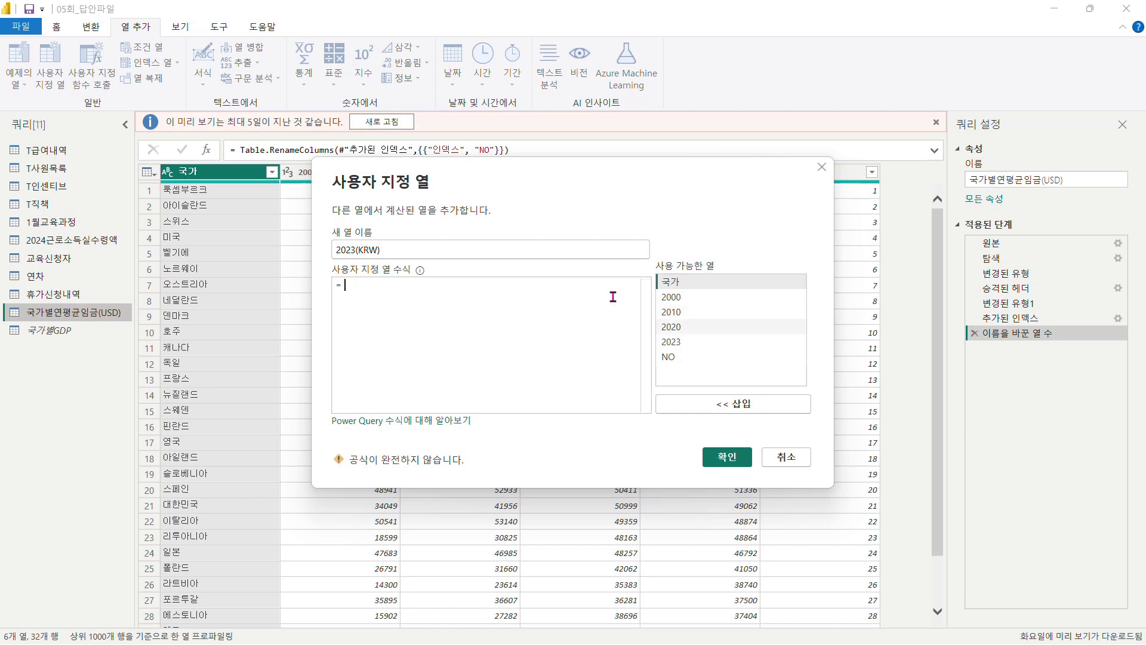
double_click(679, 344)
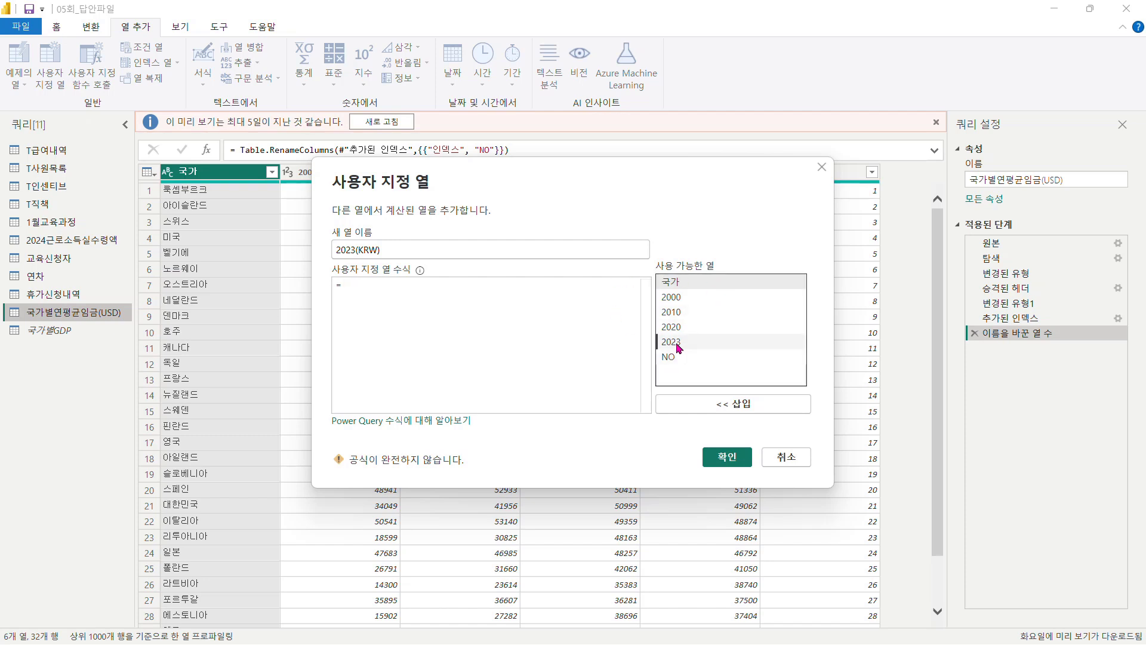
type("*1450")
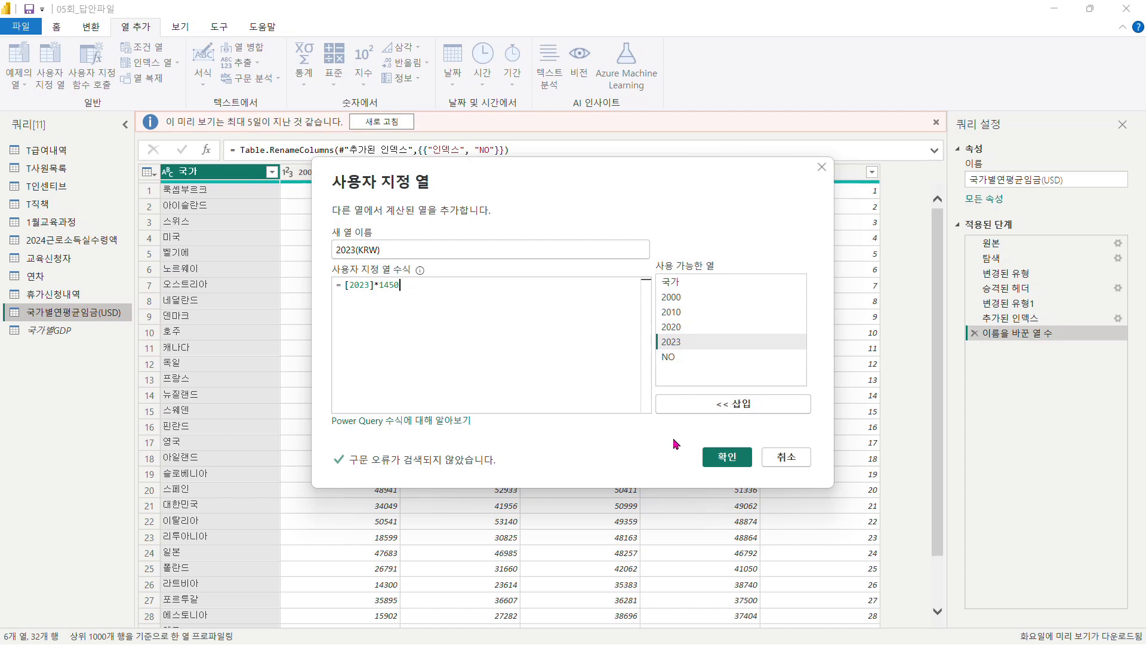
left_click(721, 462)
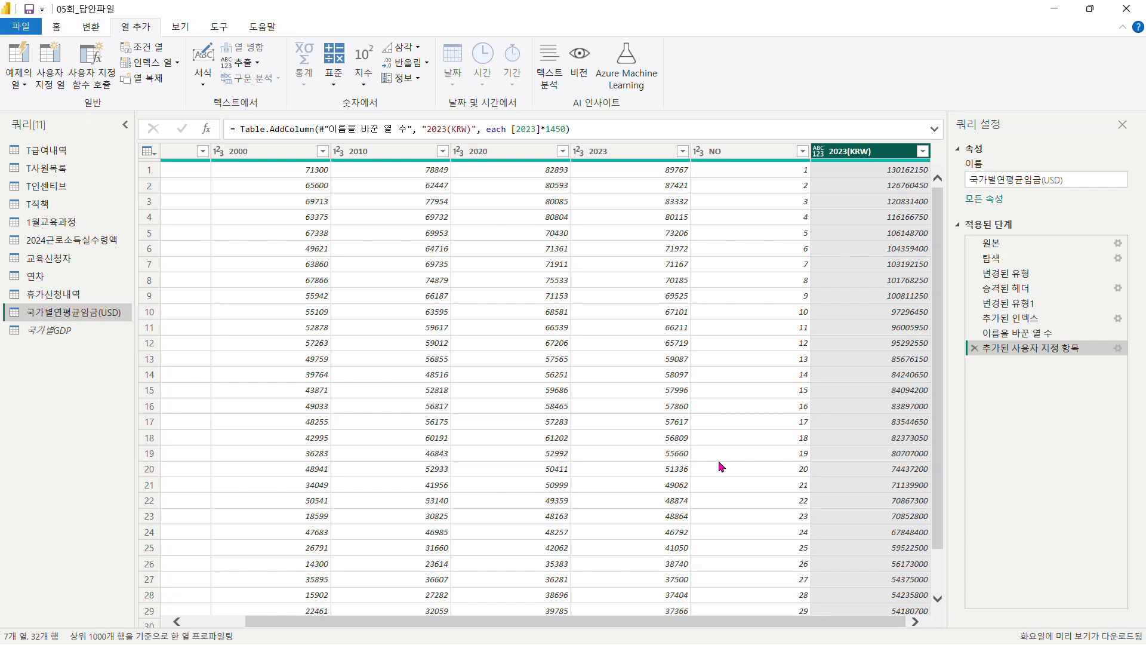
left_click(818, 158)
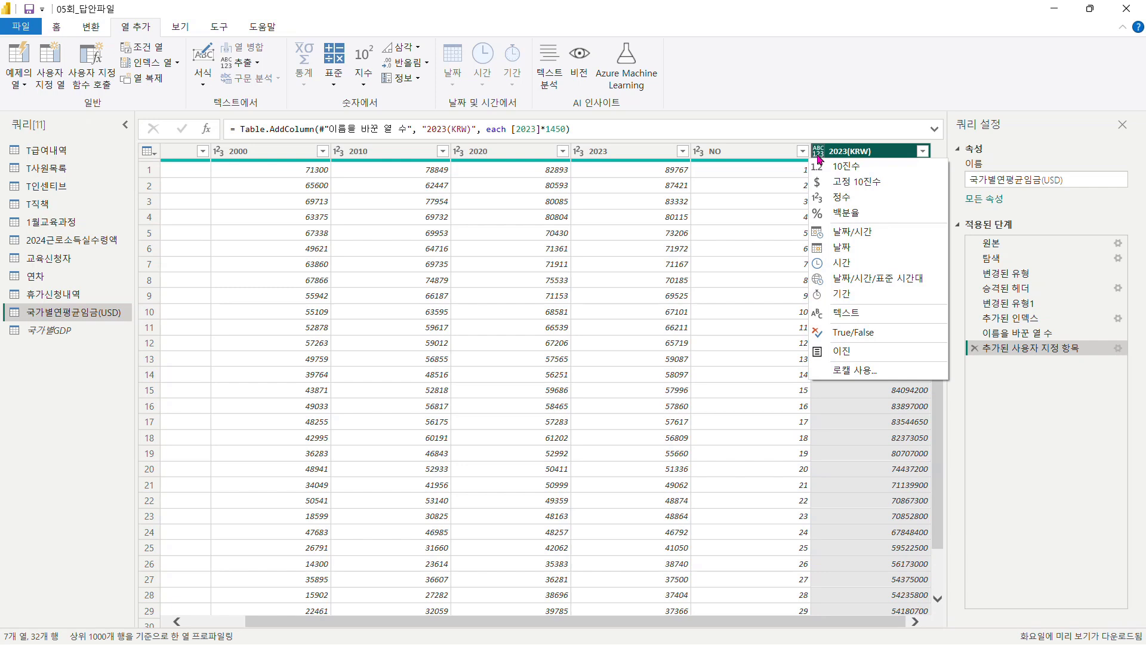
left_click(840, 200)
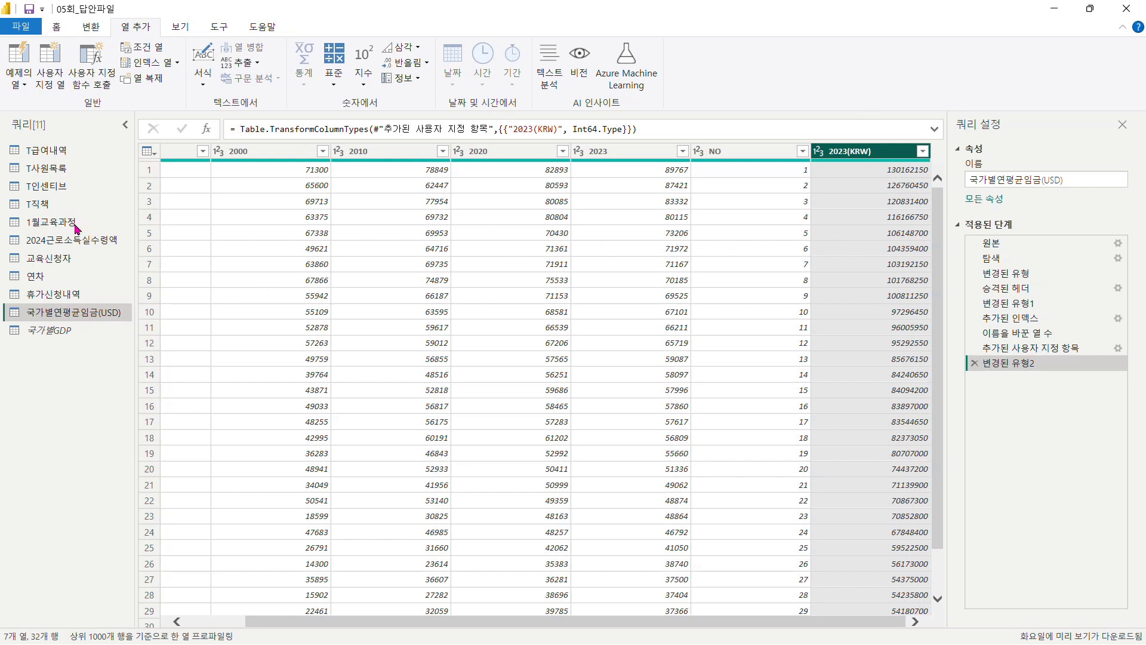
Merge the 국가별연평균임금(USD) query with 국가별GDP, matching on the 국가 columns with a left outer join
left_click(57, 28)
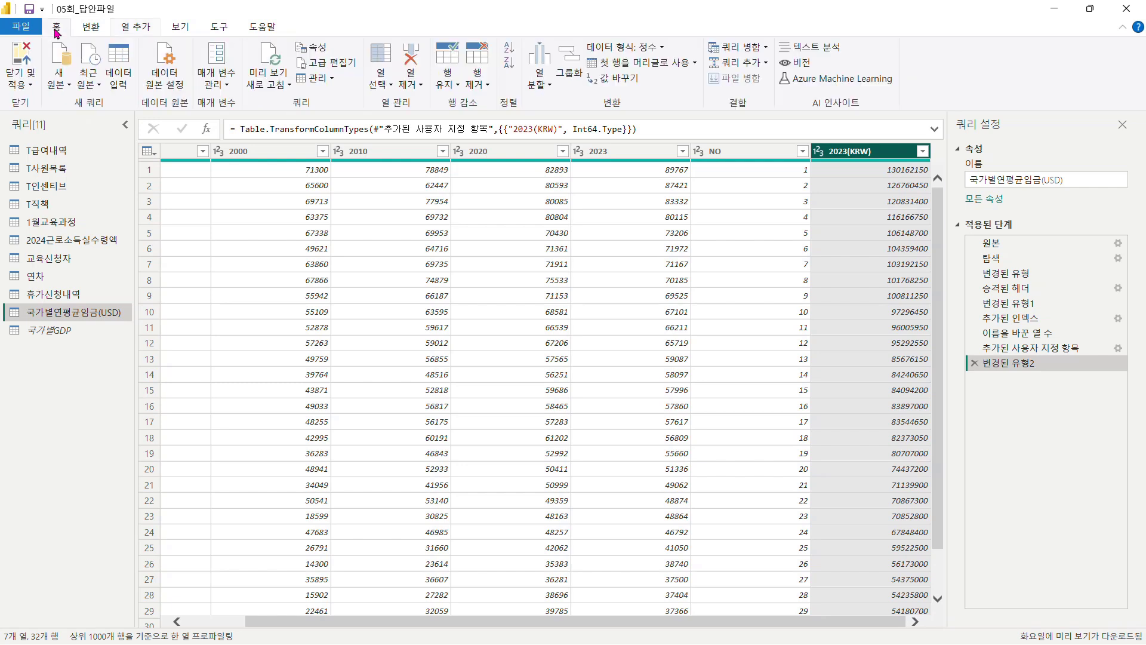
left_click(766, 47)
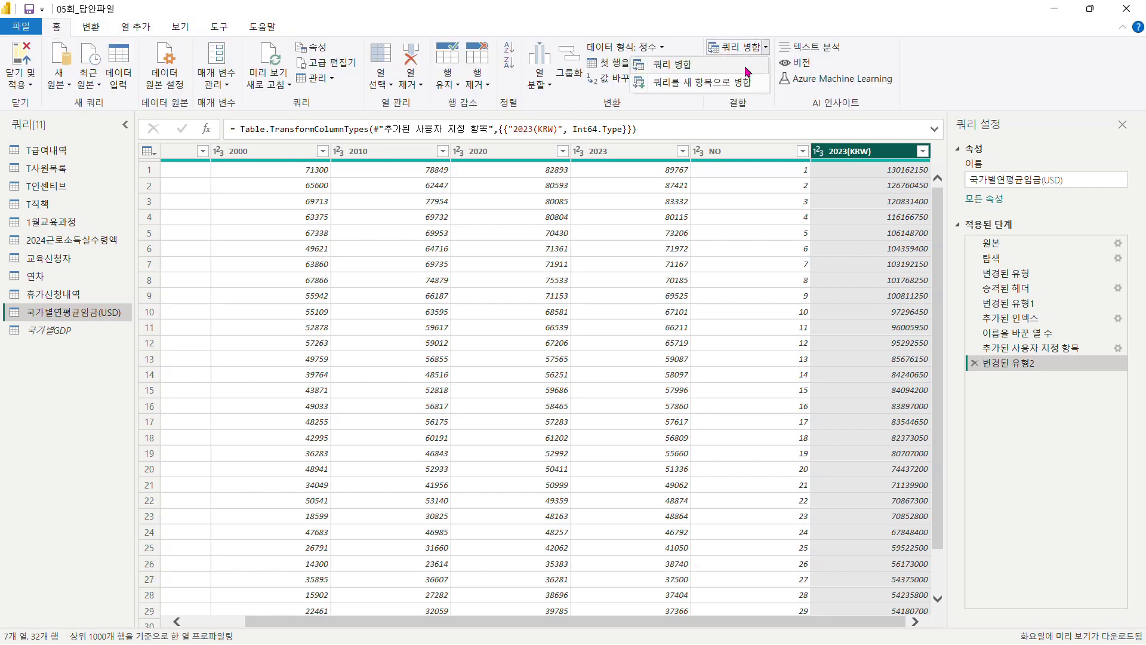
left_click(745, 74)
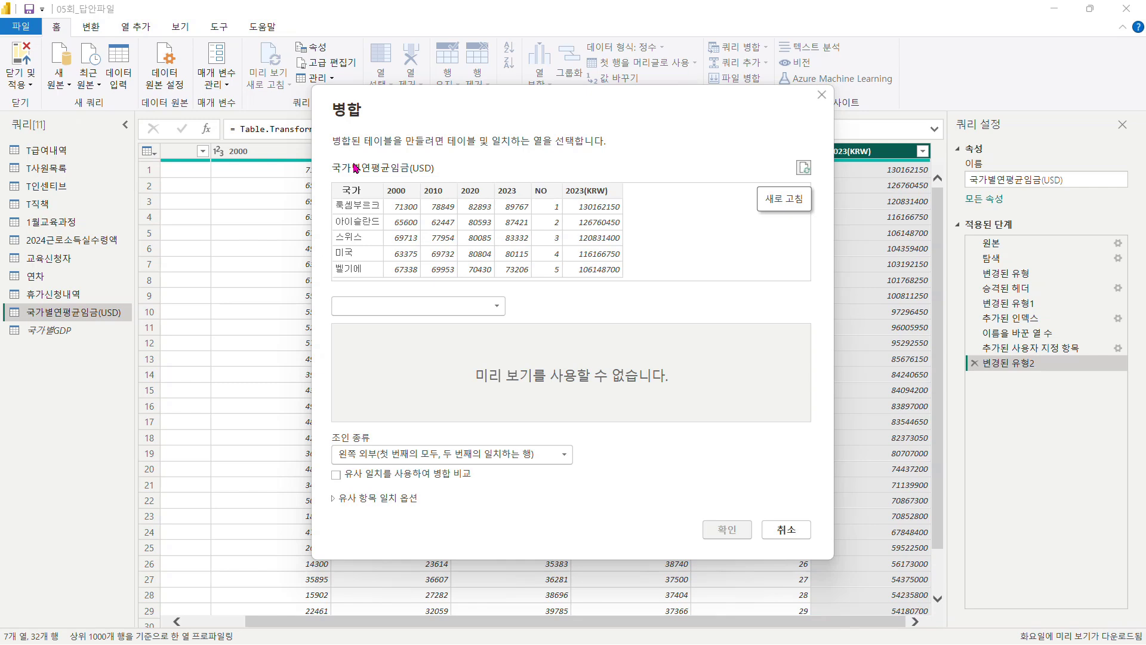
left_click(359, 193)
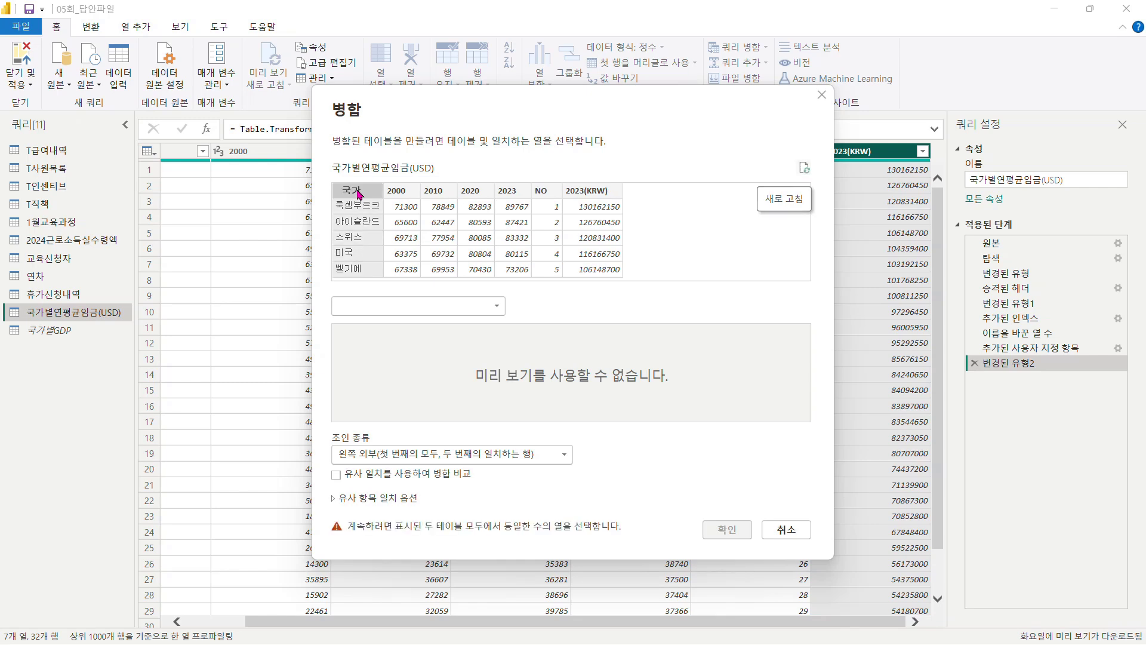
left_click(499, 311)
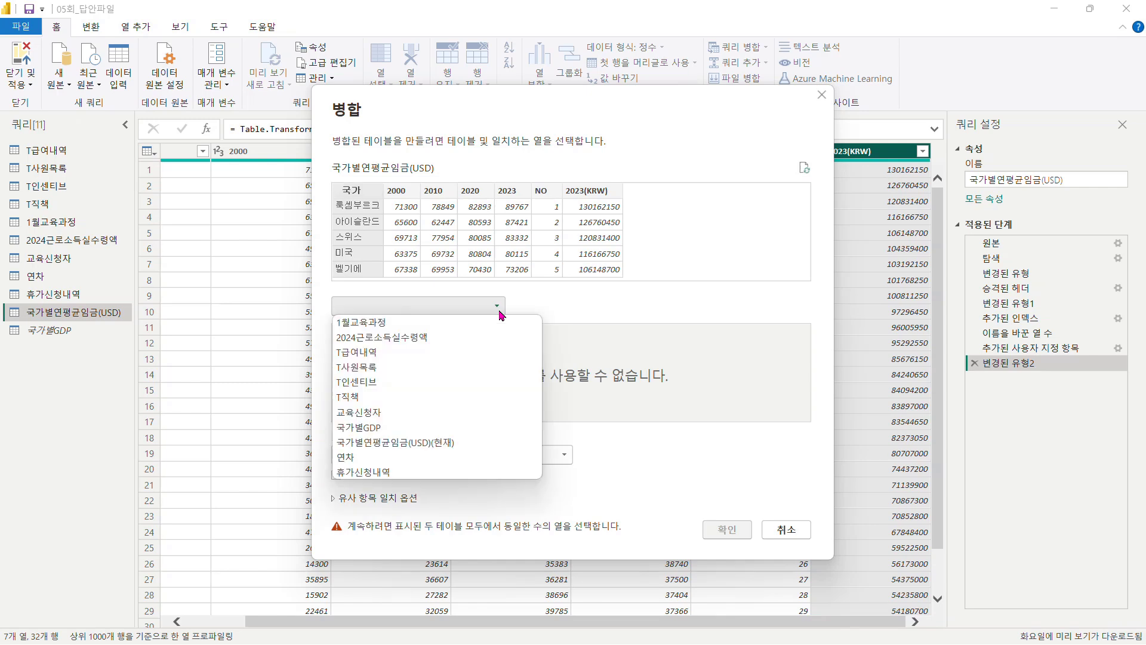
left_click(393, 429)
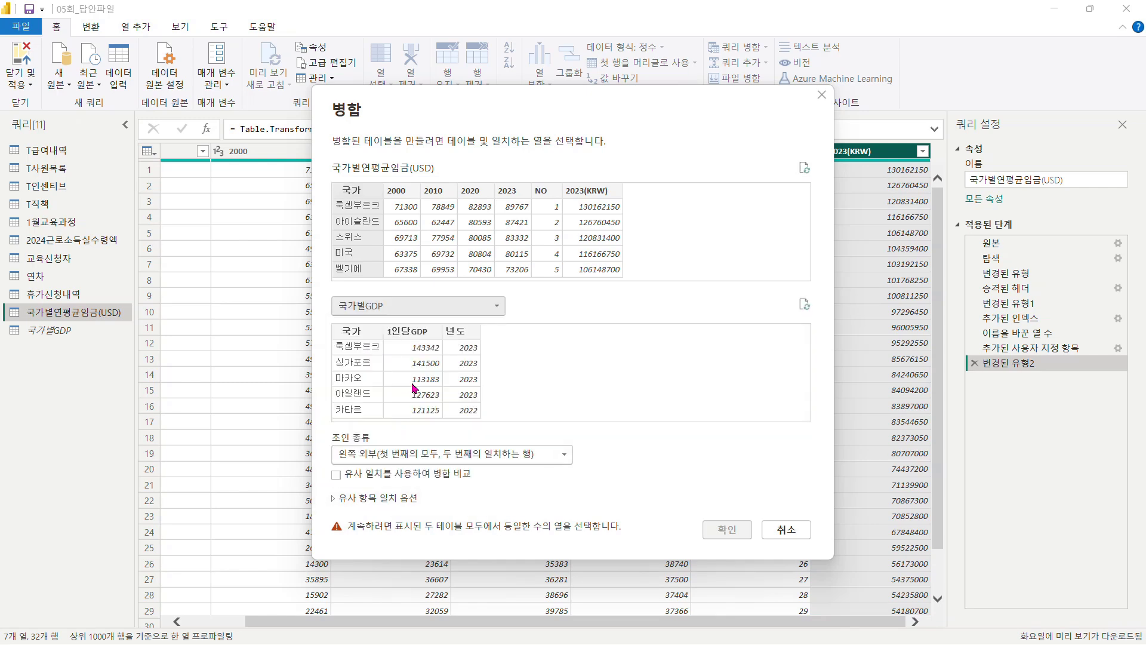
left_click(362, 332)
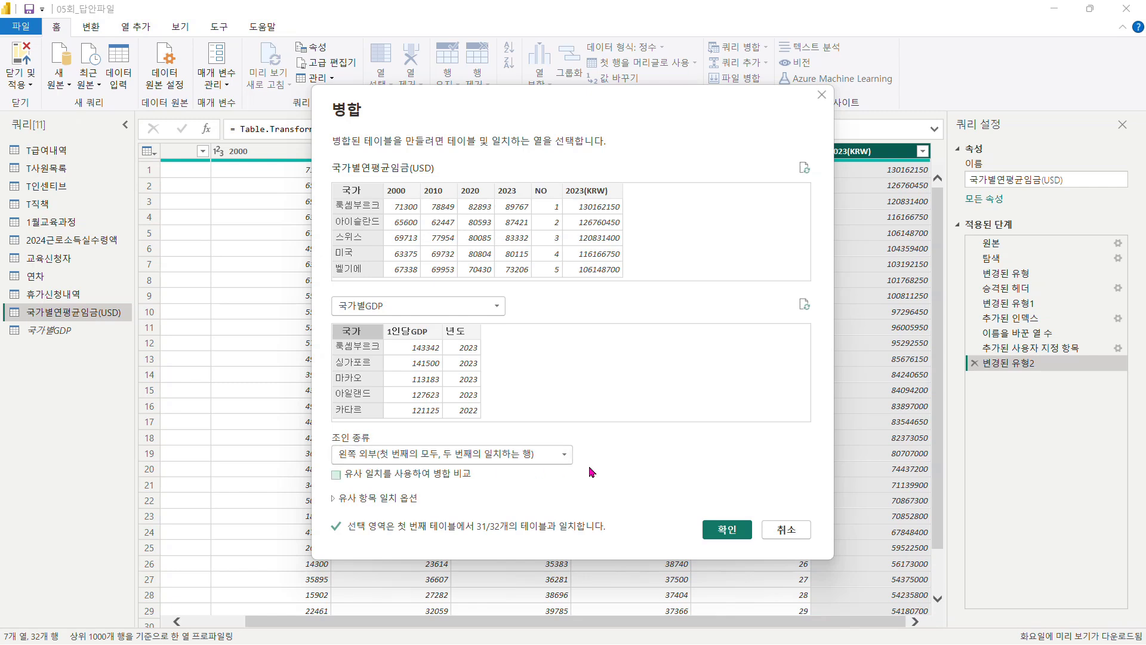
left_click(726, 530)
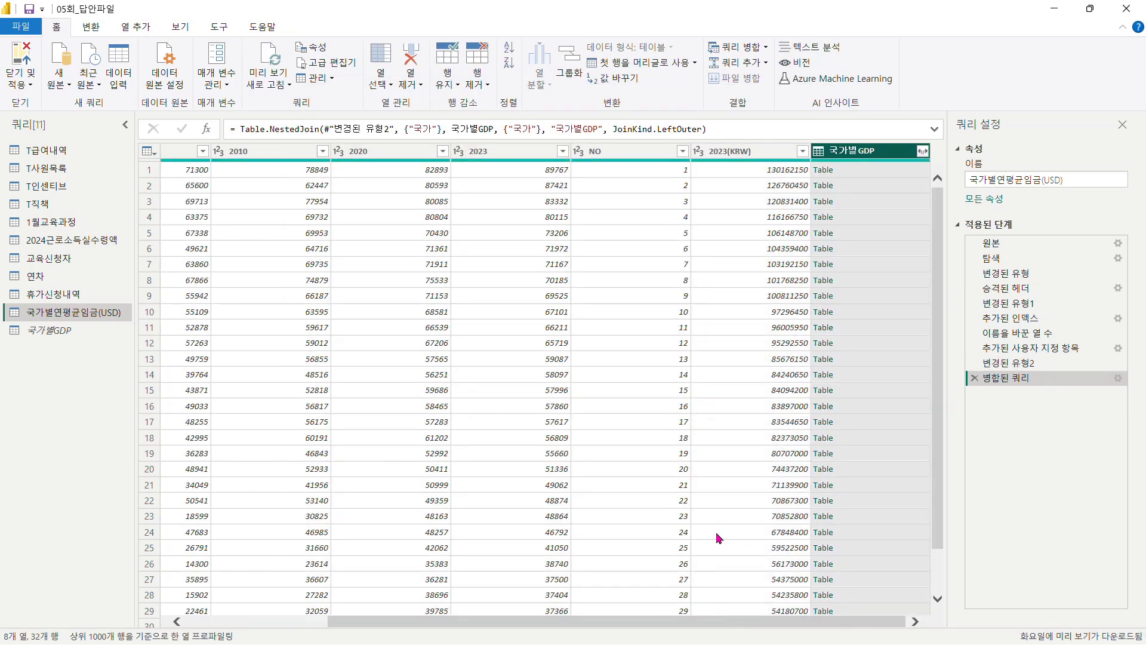
Expand the merged 국가별GDP column to only 1인당GDP, without using the original column name as a prefix
left_click(923, 151)
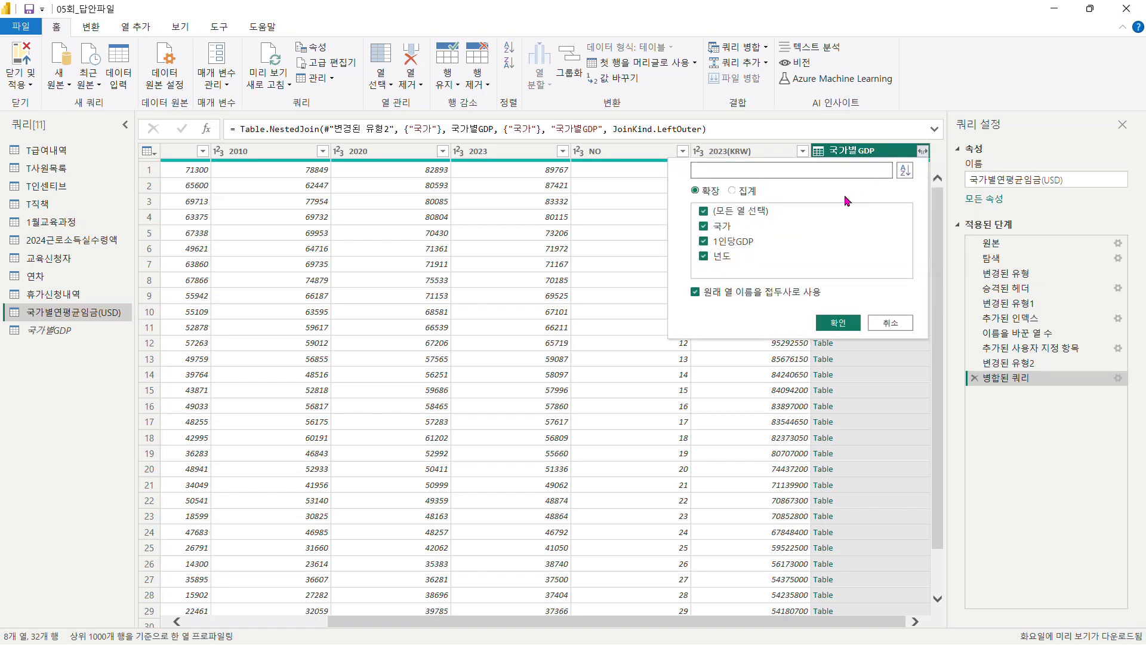
left_click(758, 212)
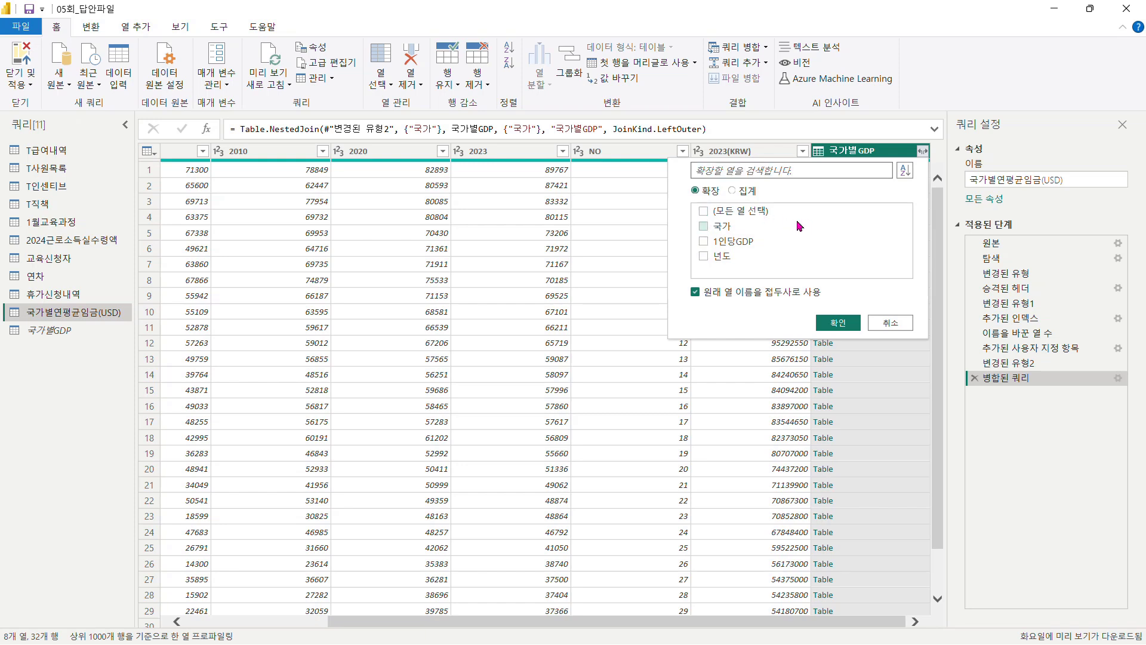
left_click(704, 243)
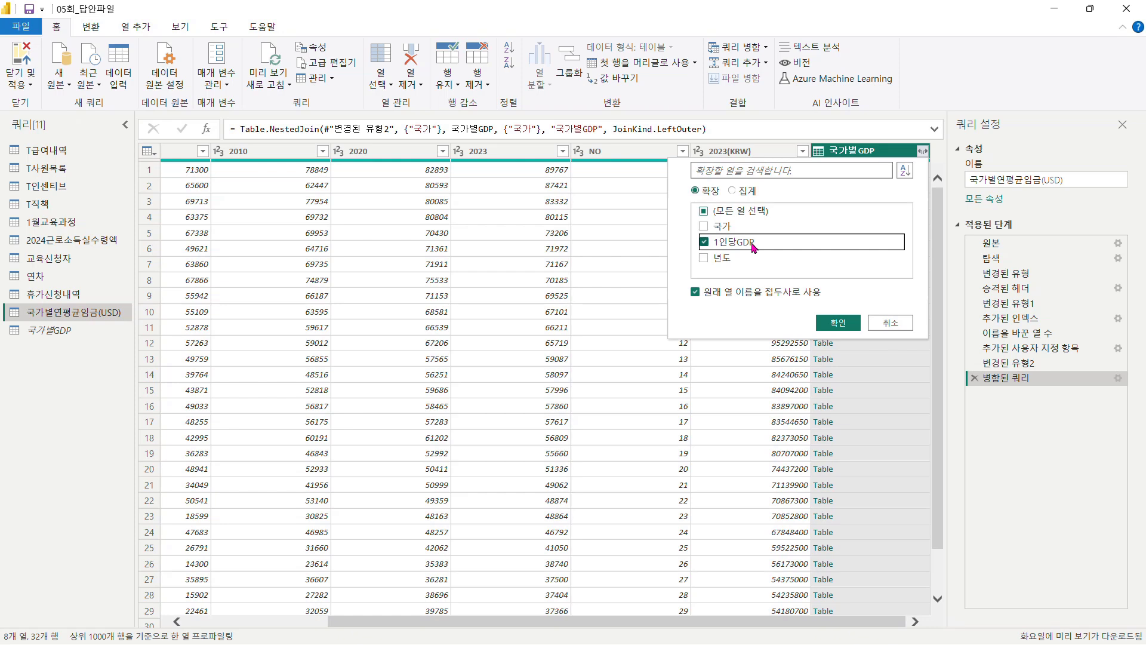
left_click(720, 296)
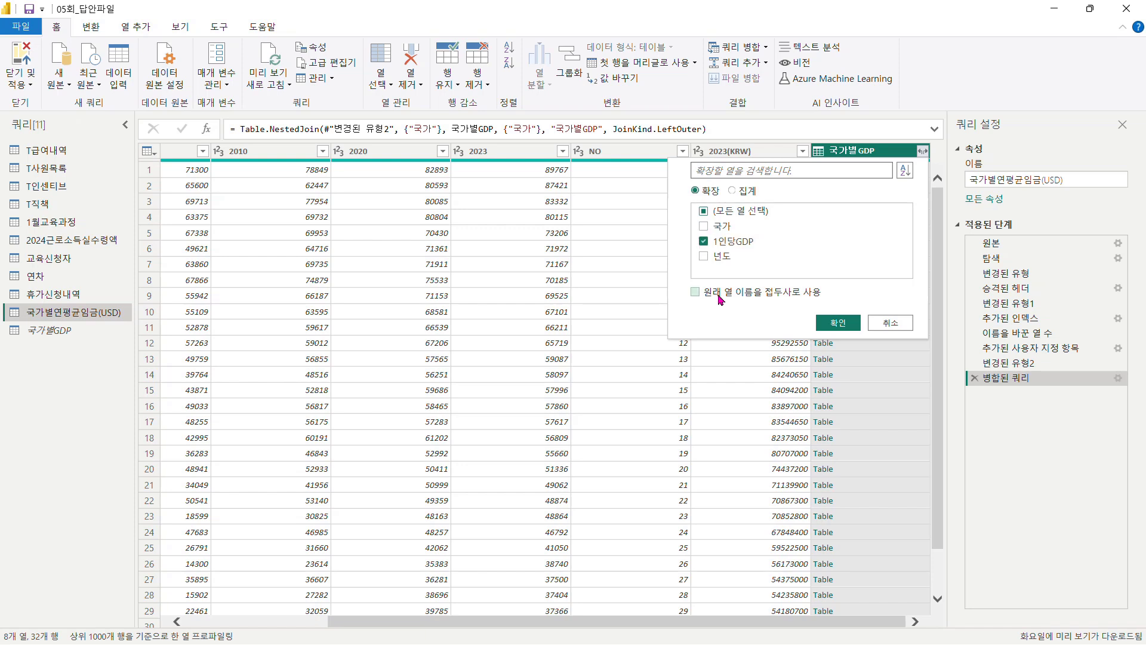
left_click(837, 323)
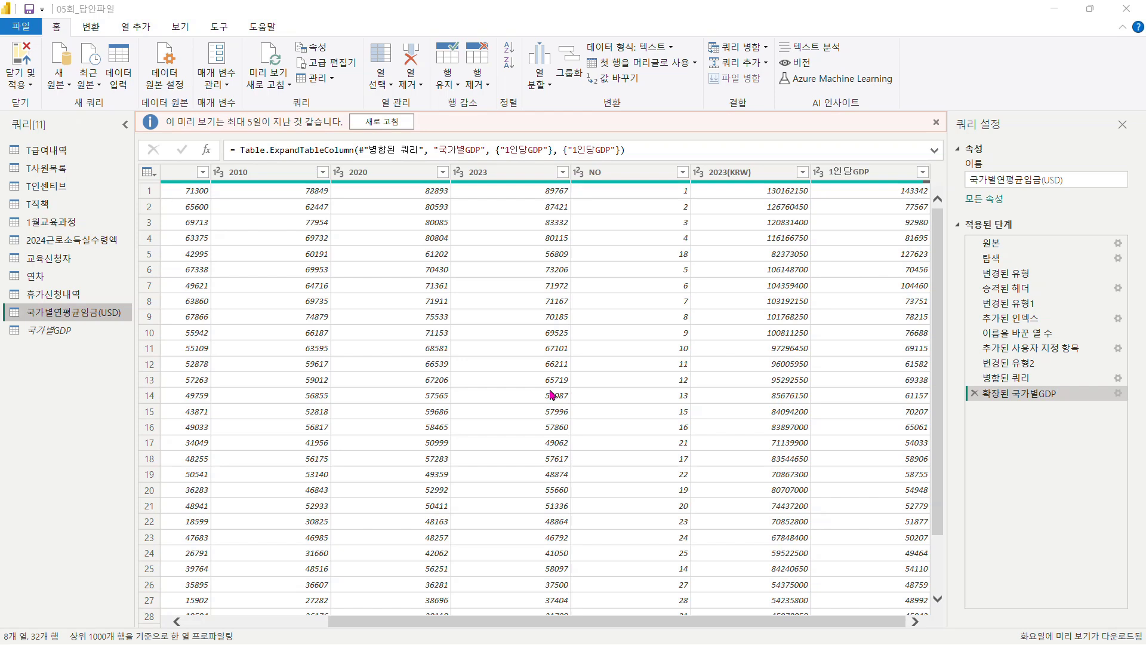
left_click(492, 331)
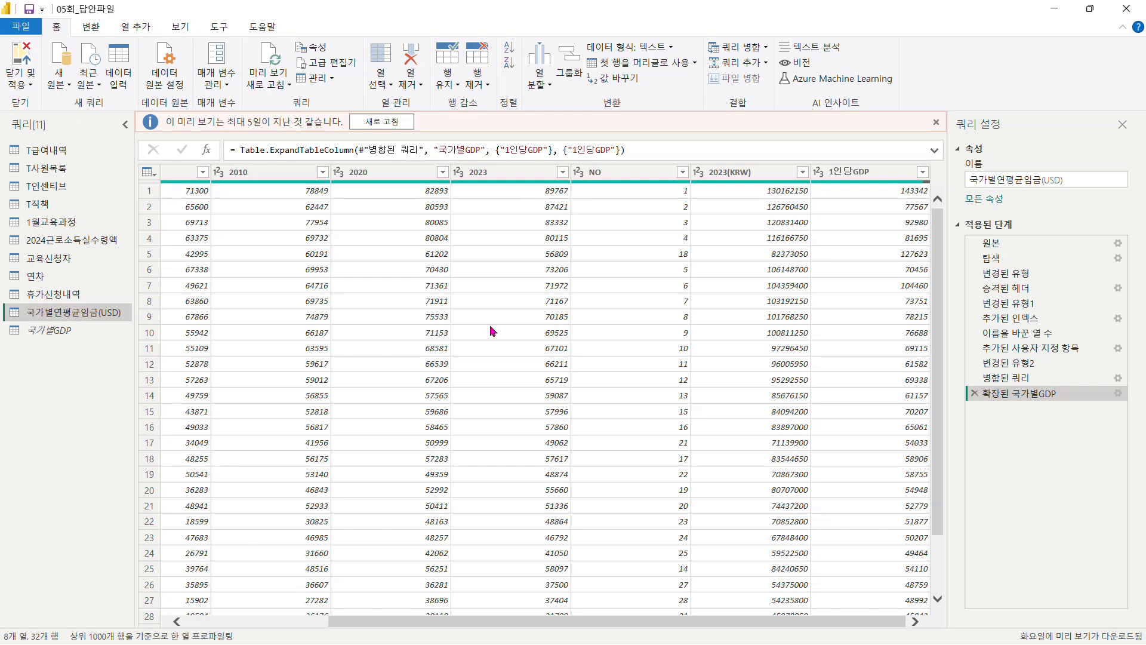
In the 2024근로소득실수령액 query, add a new column that sums the columns from 국민연금 through 지방소득세
left_click(65, 241)
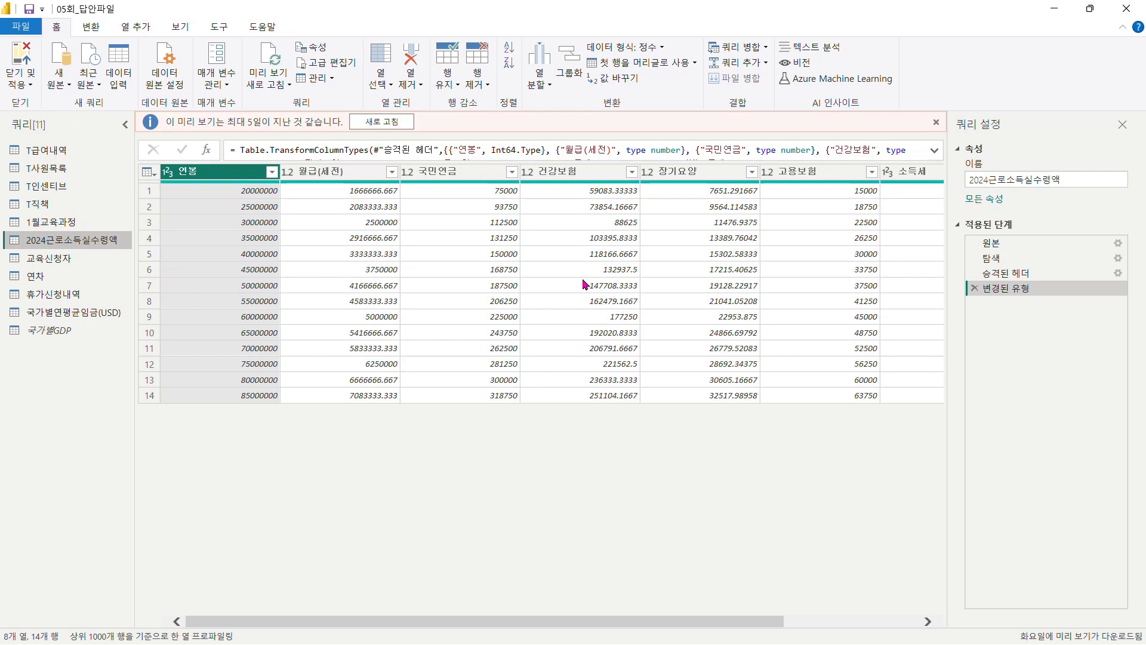
scroll(716, 287, "right", 1)
scroll(716, 287, "right", 1)
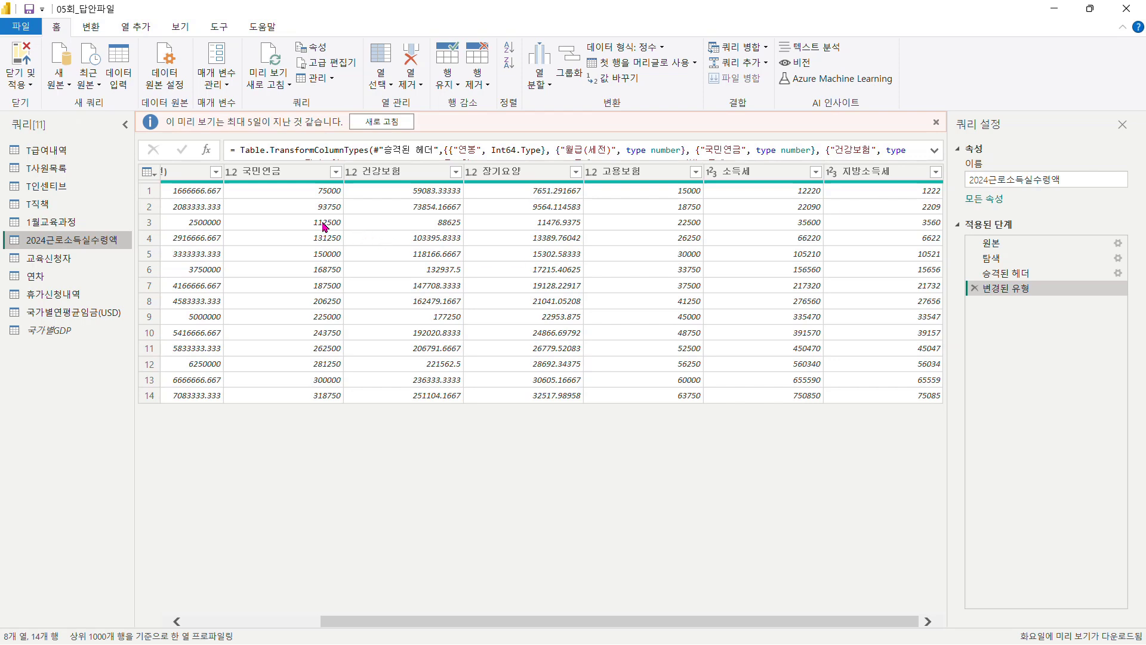
left_click(306, 180)
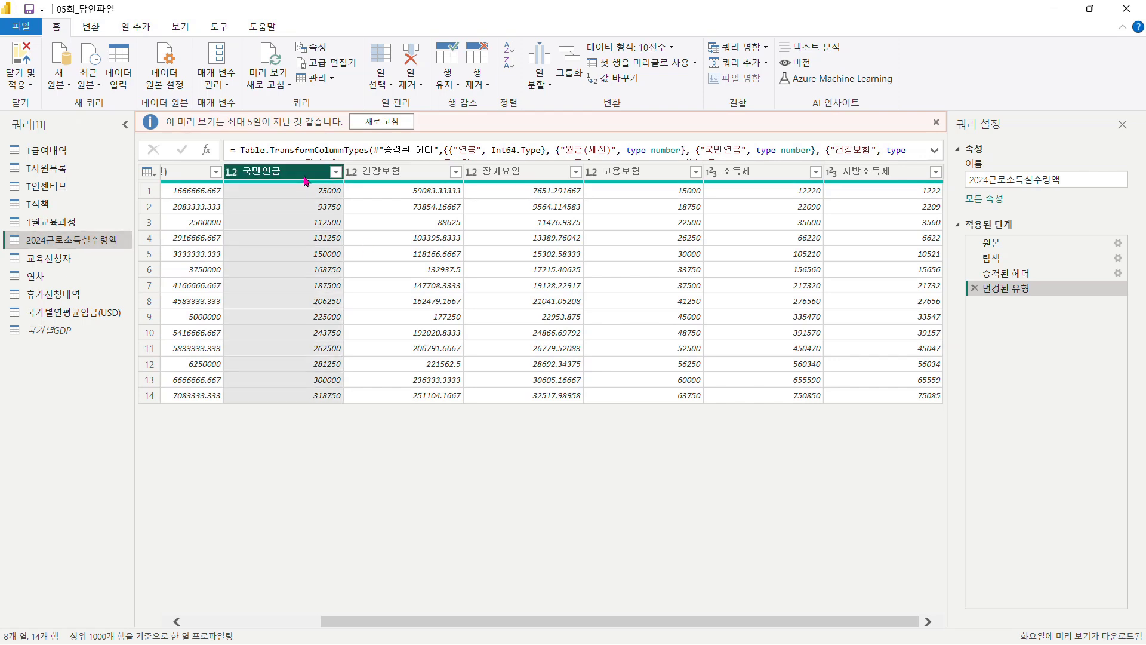
left_click(888, 173, "shift")
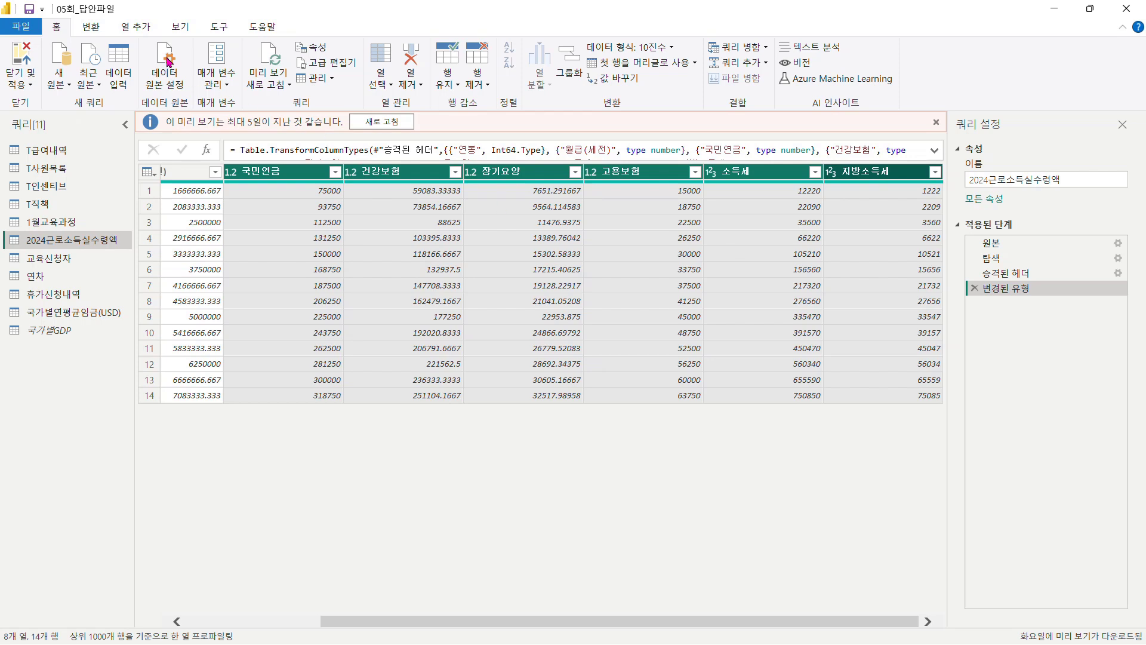
left_click(150, 33)
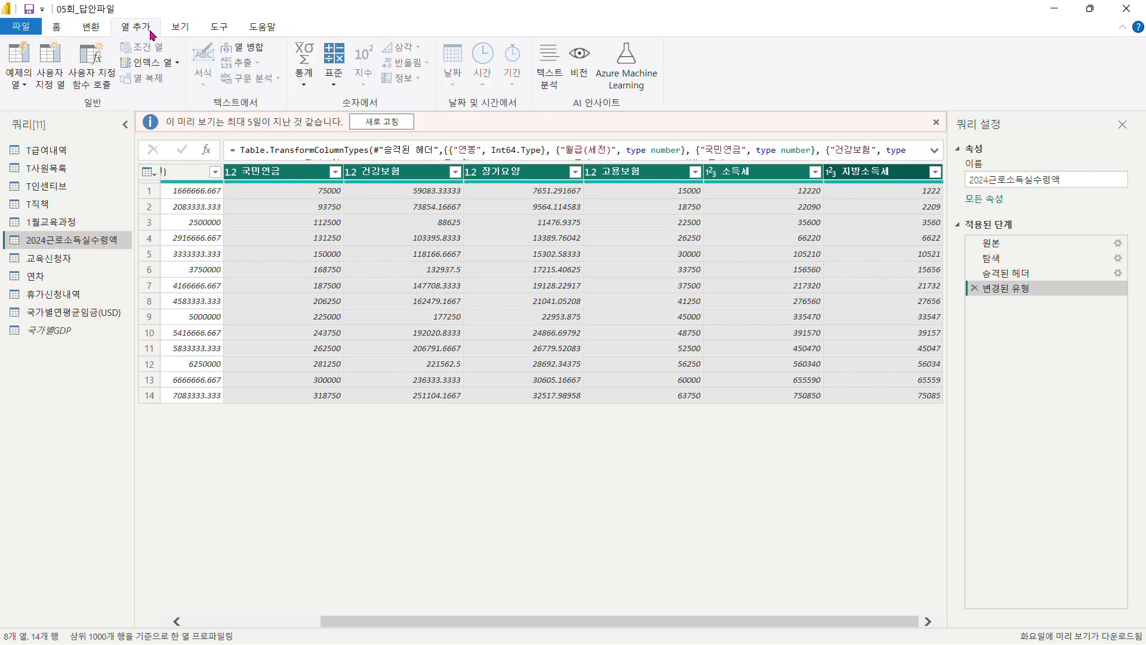
left_click(305, 84)
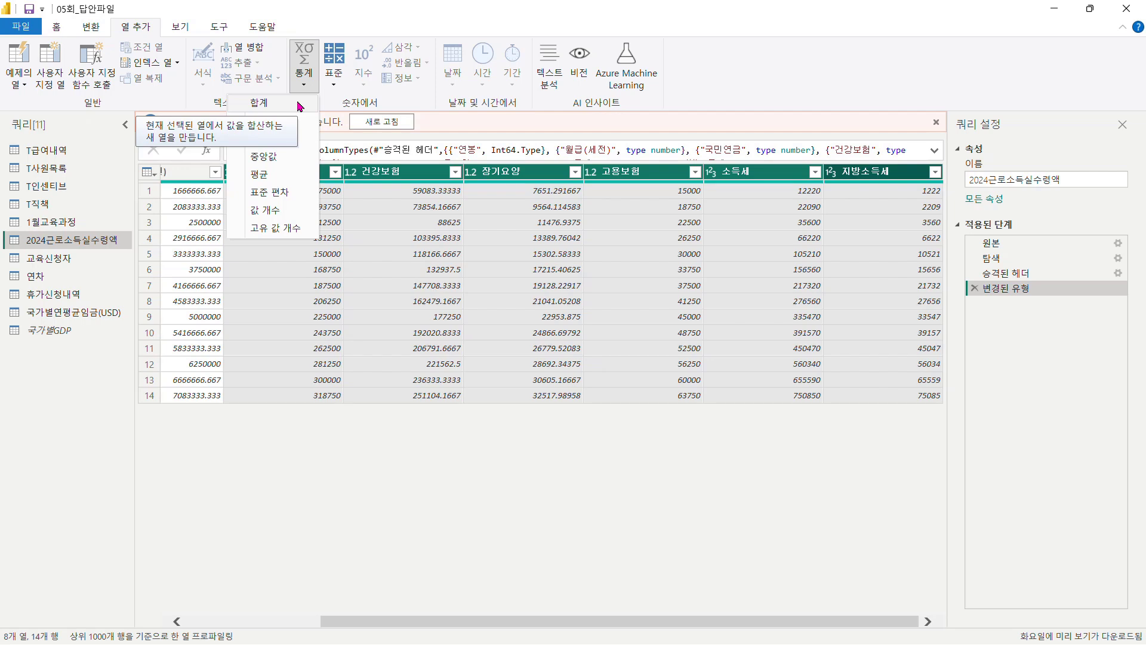
left_click(300, 107)
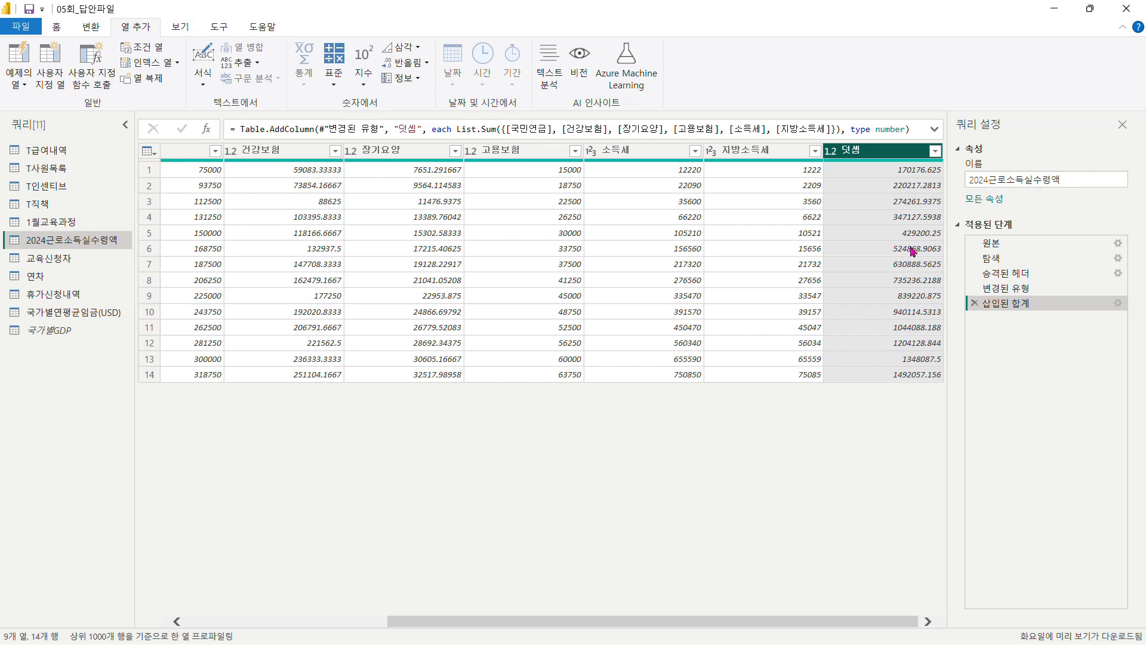
Rename the 덧셈 column to 공제합계
double_click(865, 152)
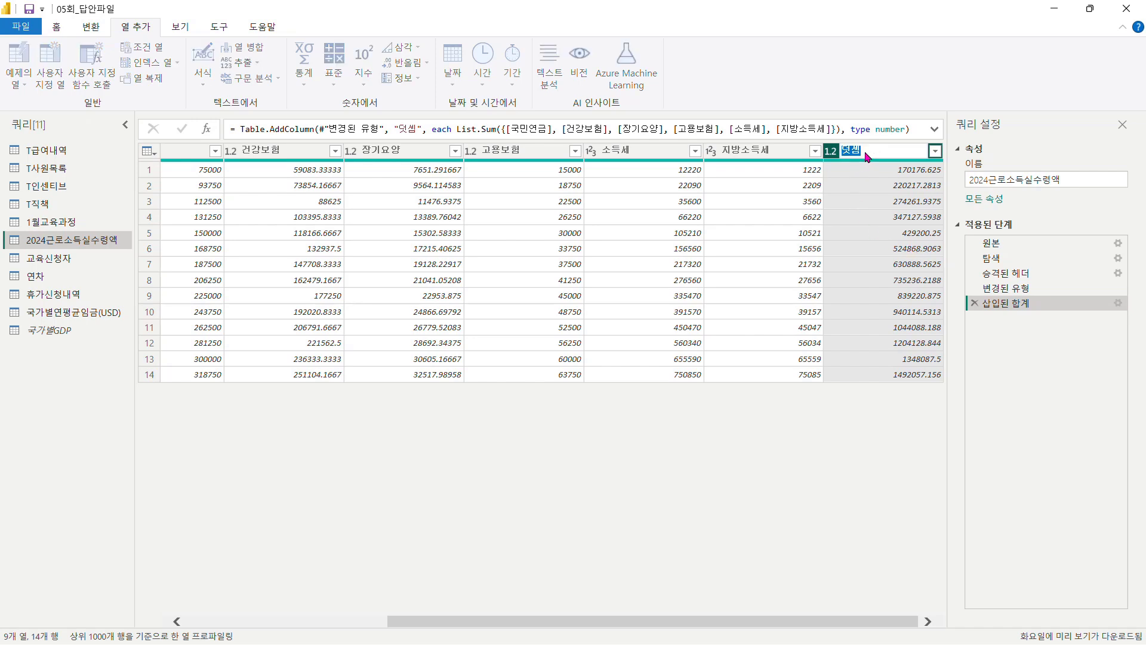
type("공제합ㄱㅖ")
key("Return")
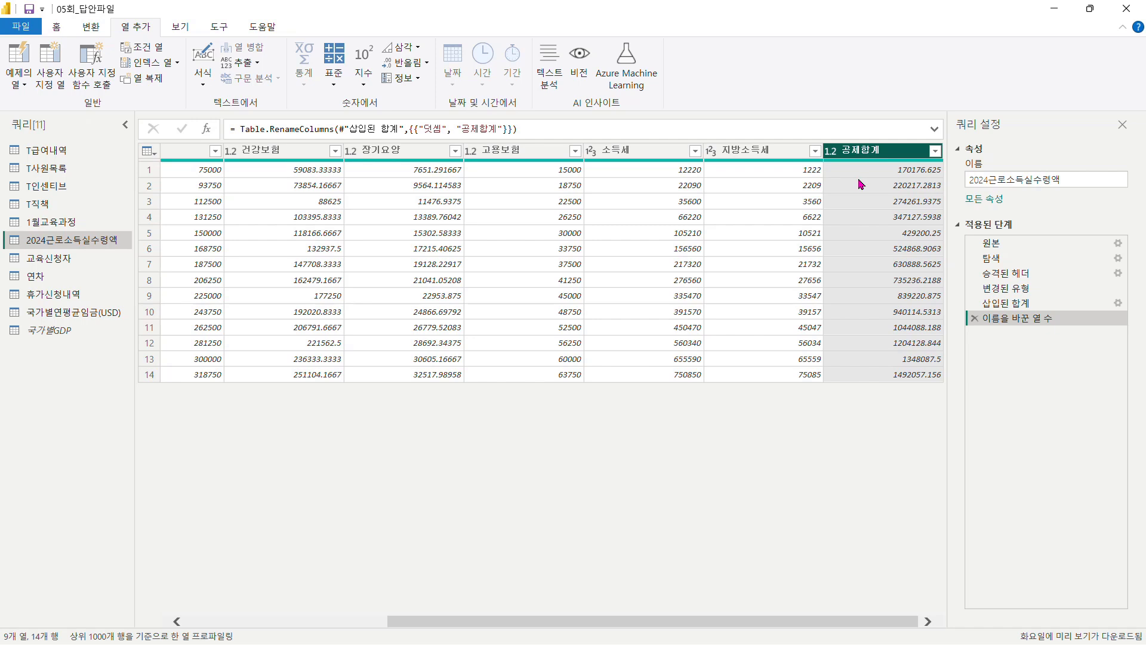
Add a new subtraction column that calculates 월급(세전) minus 공제합계
scroll(861, 183, "left", 2)
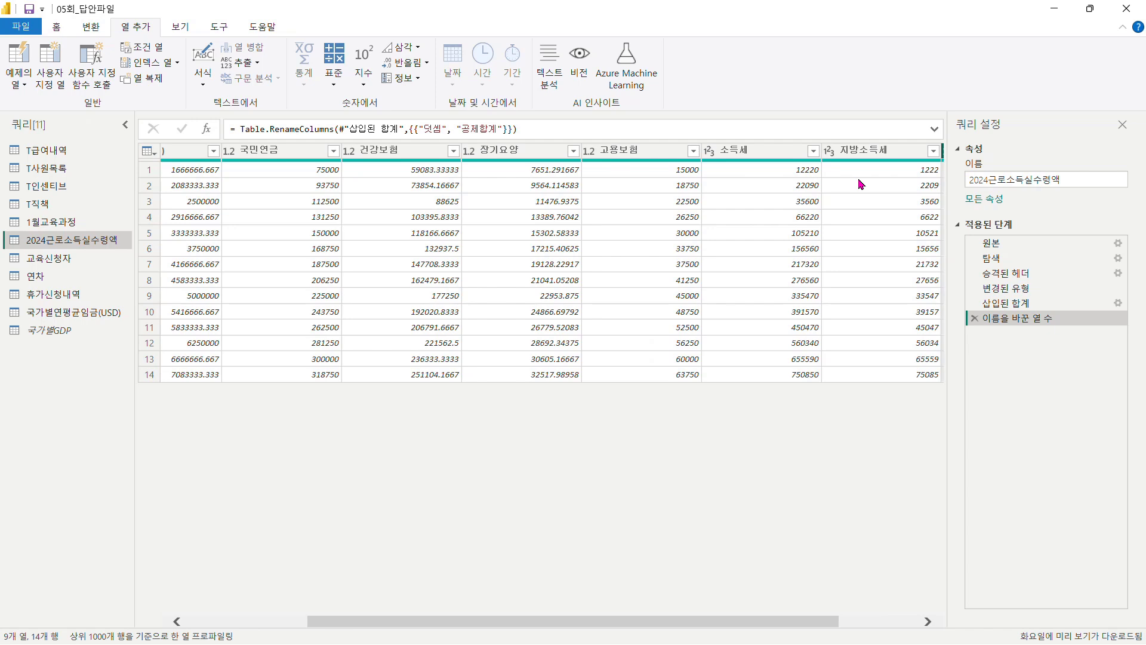
scroll(860, 184, "left", 2)
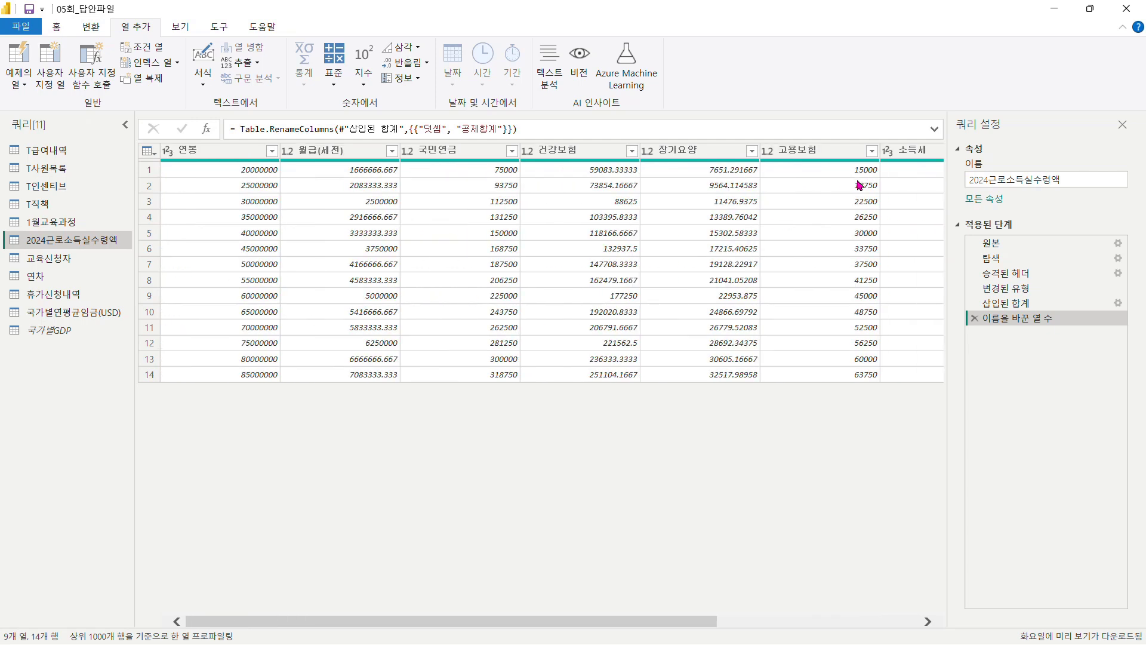
left_click(343, 156)
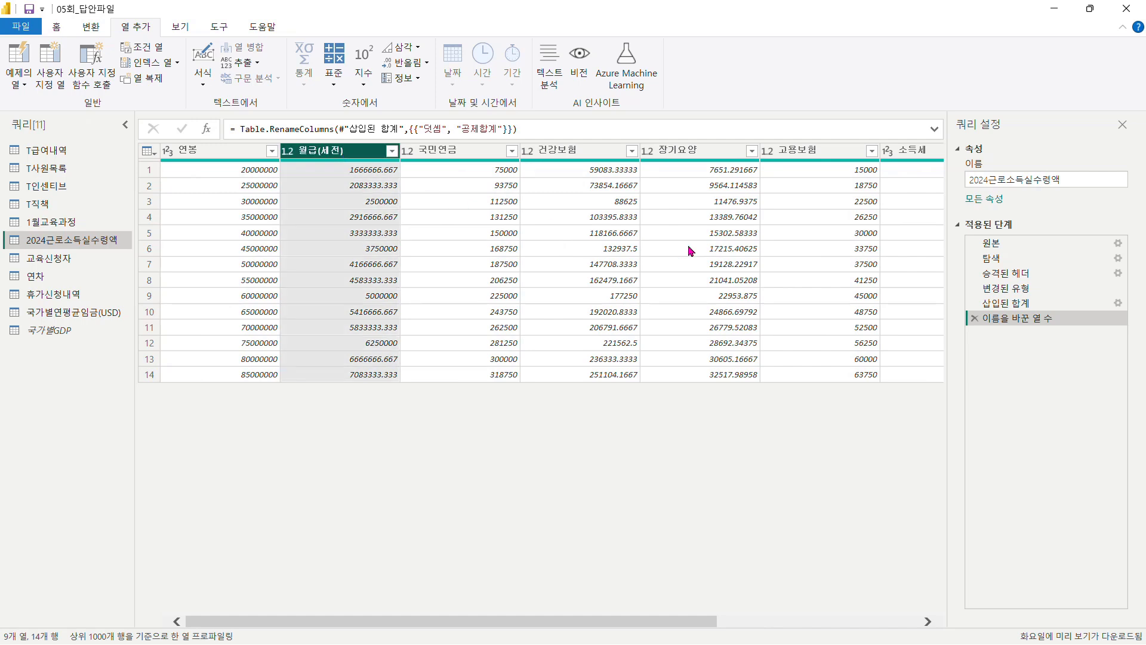
scroll(691, 251, "right", 5)
left_click(884, 152)
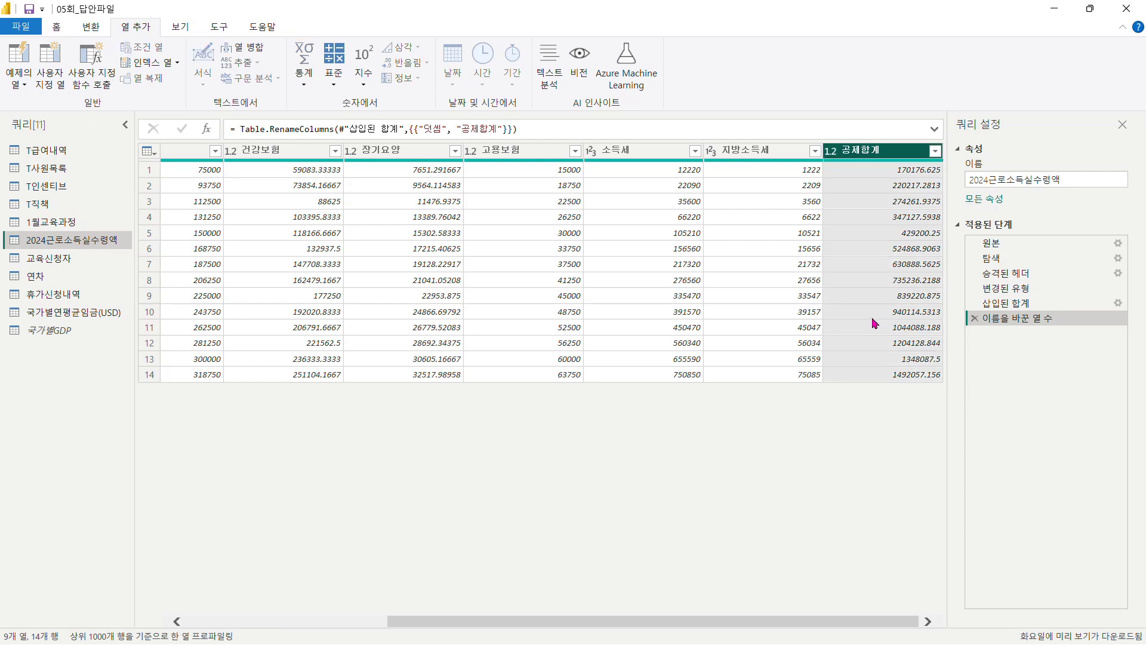
left_click(338, 84)
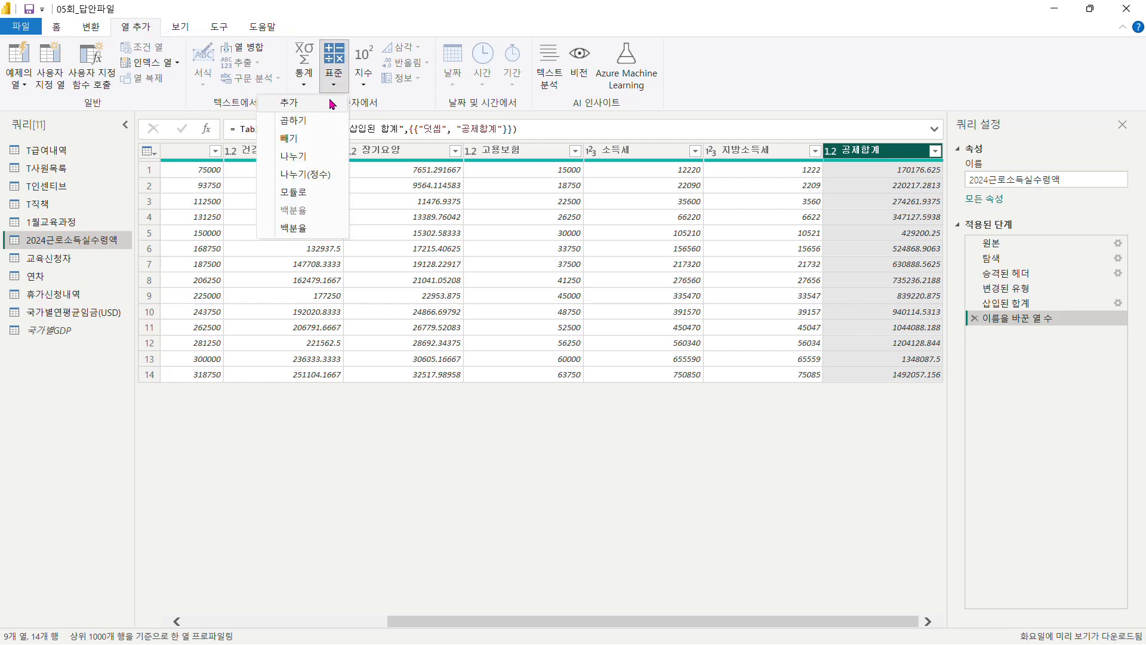
left_click(310, 141)
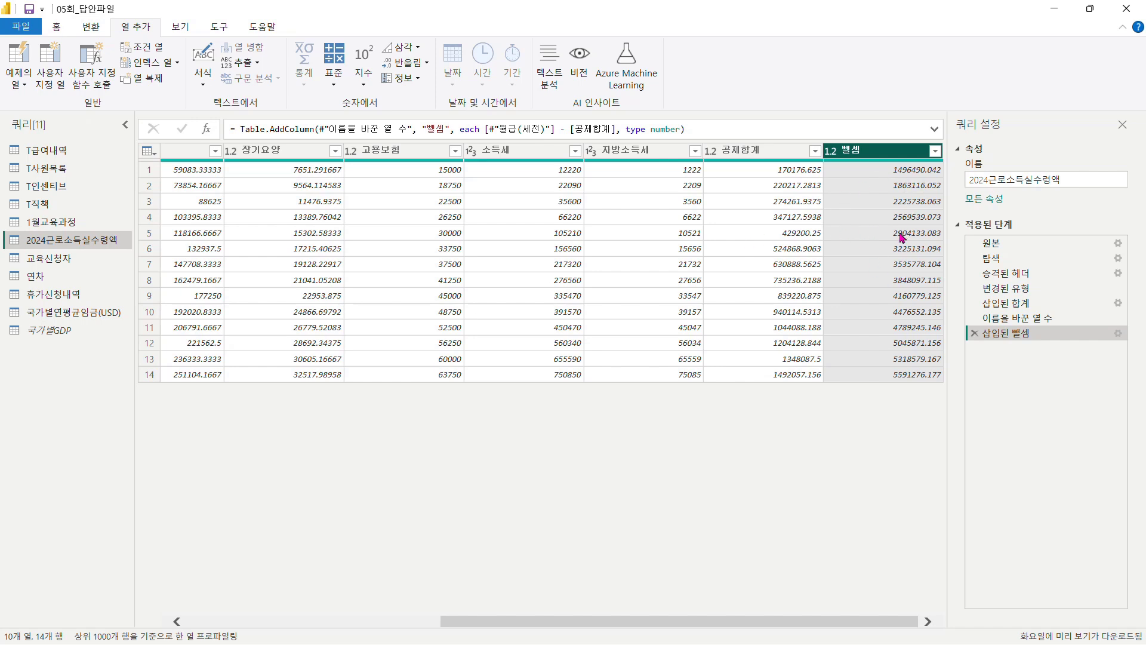
Rename the 뺄셈 column to 실수령액
double_click(866, 155)
type("실수")
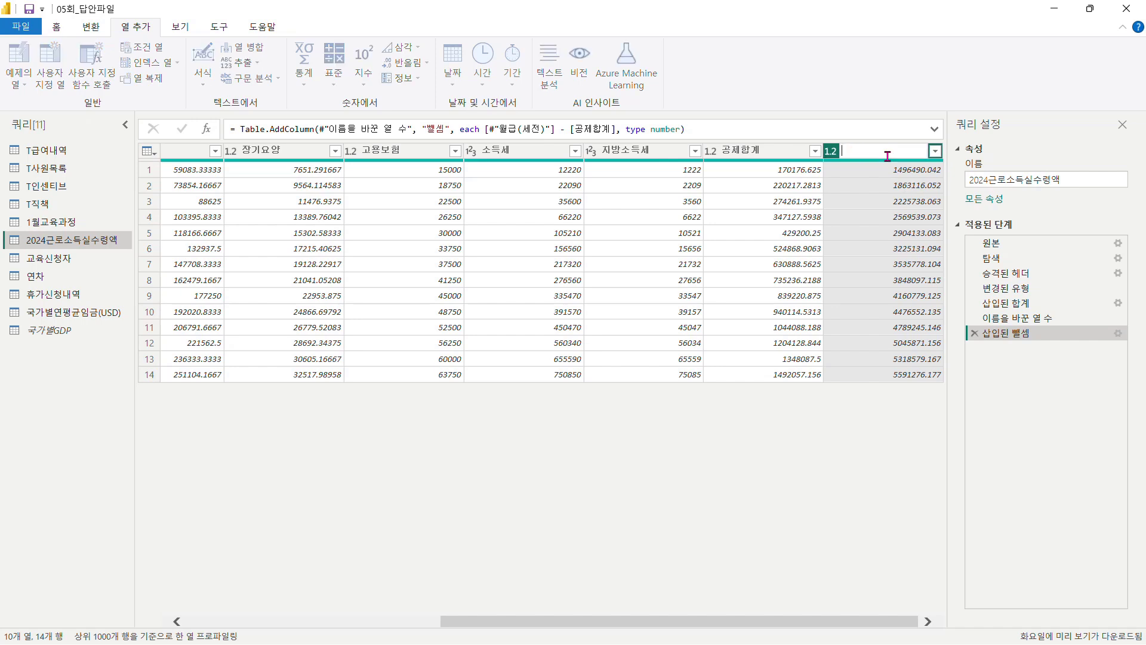
type("령액")
key("Return")
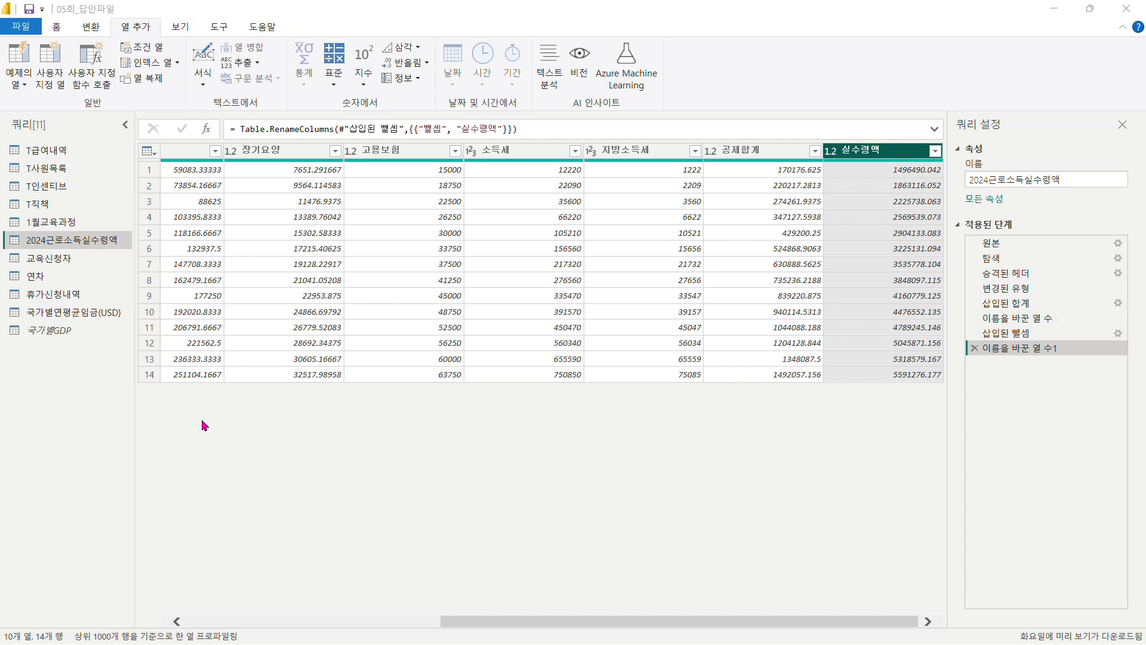
In the 1월교육과정 query, remove duplicate rows based on the 과정코드 and 시작일 columns together
left_click(66, 224)
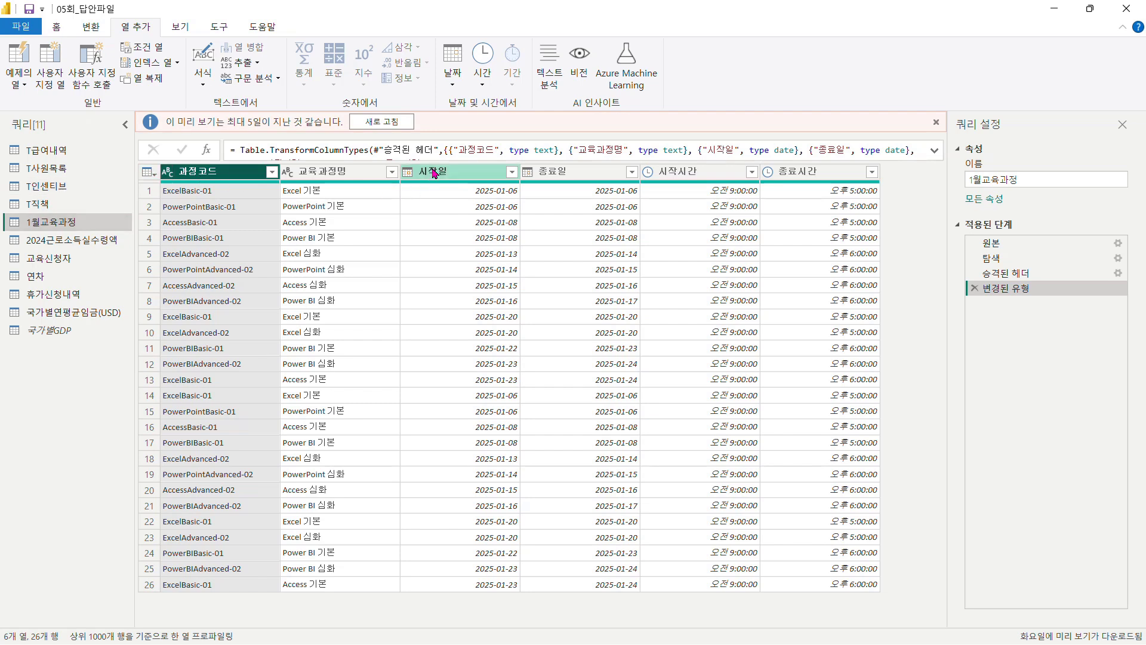
left_click(434, 172, "ctrl")
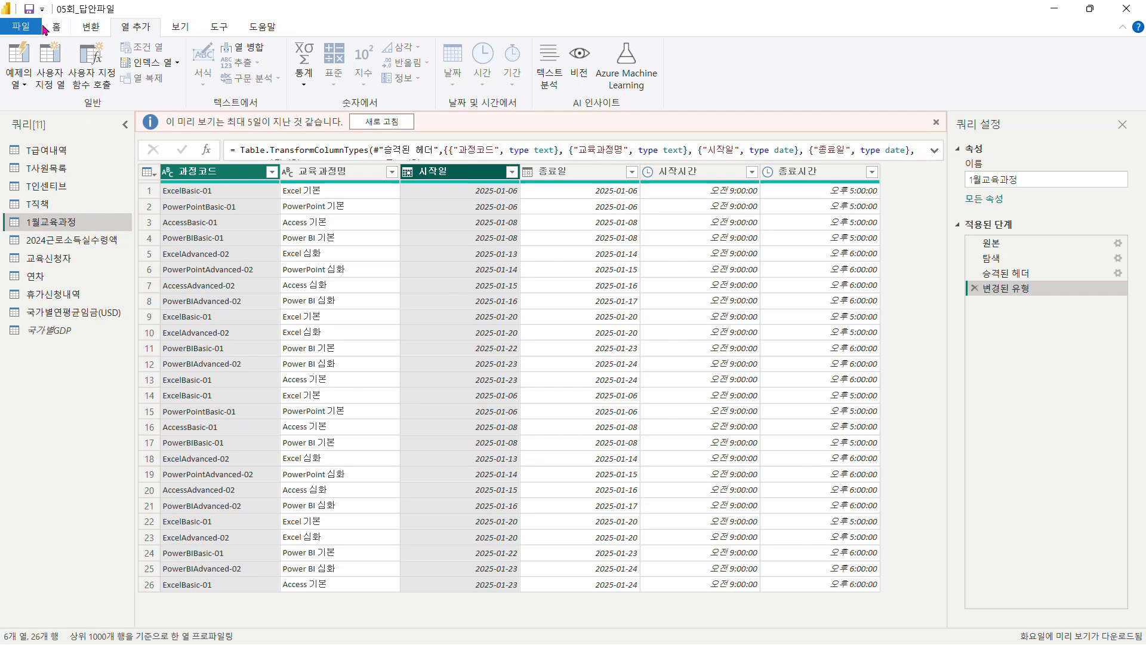
left_click(56, 26)
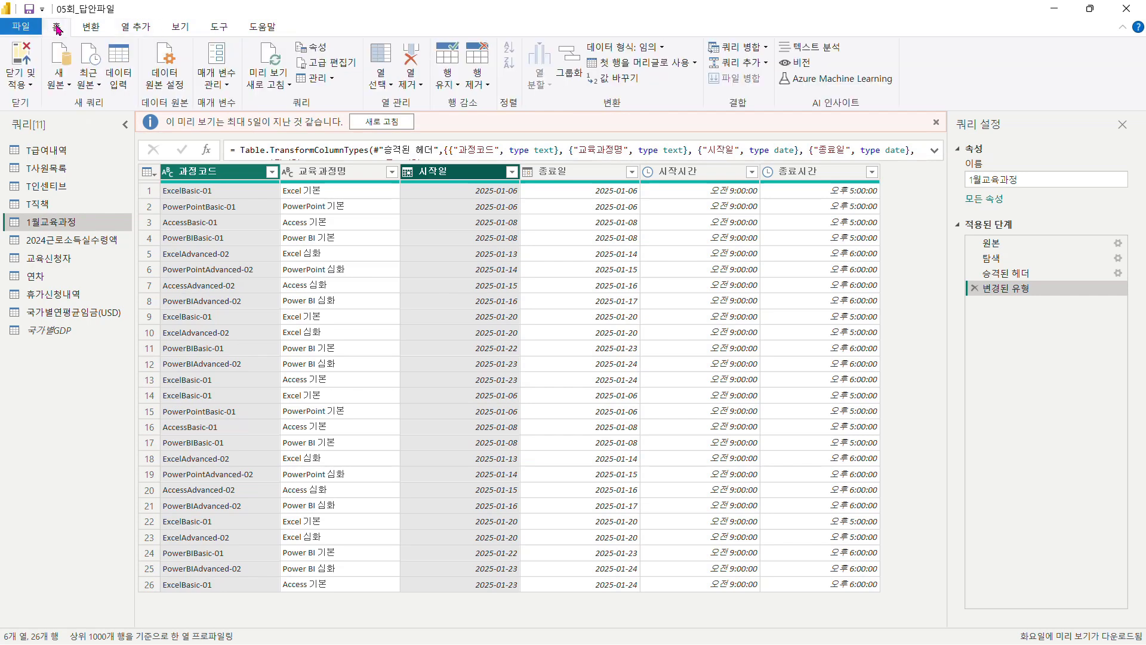
left_click(477, 85)
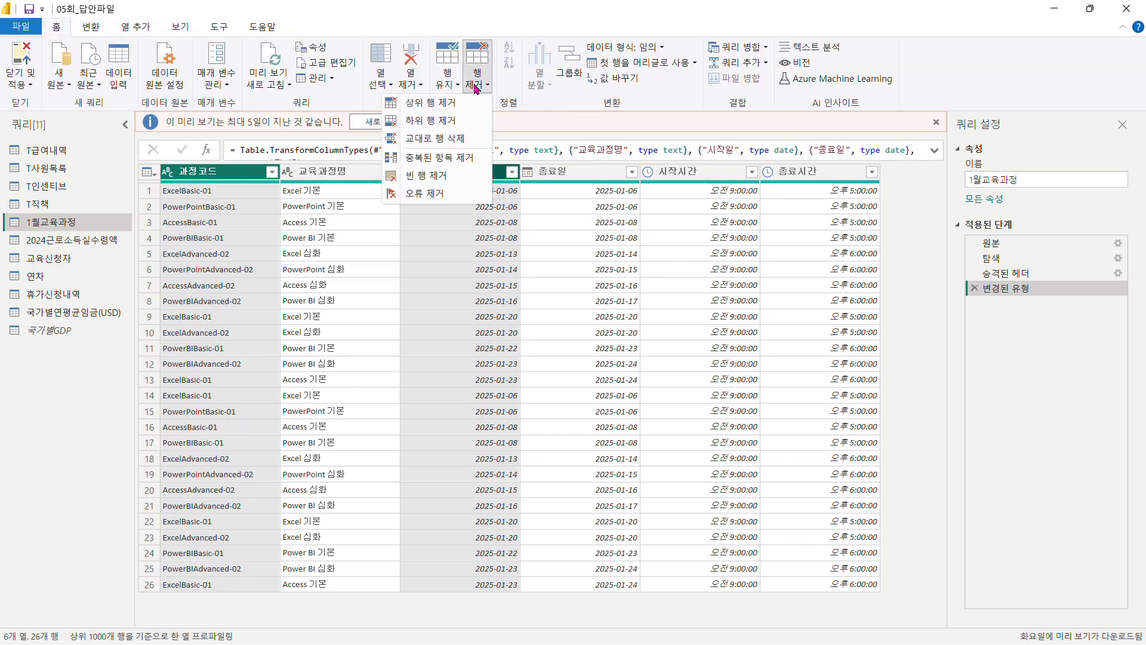
left_click(461, 159)
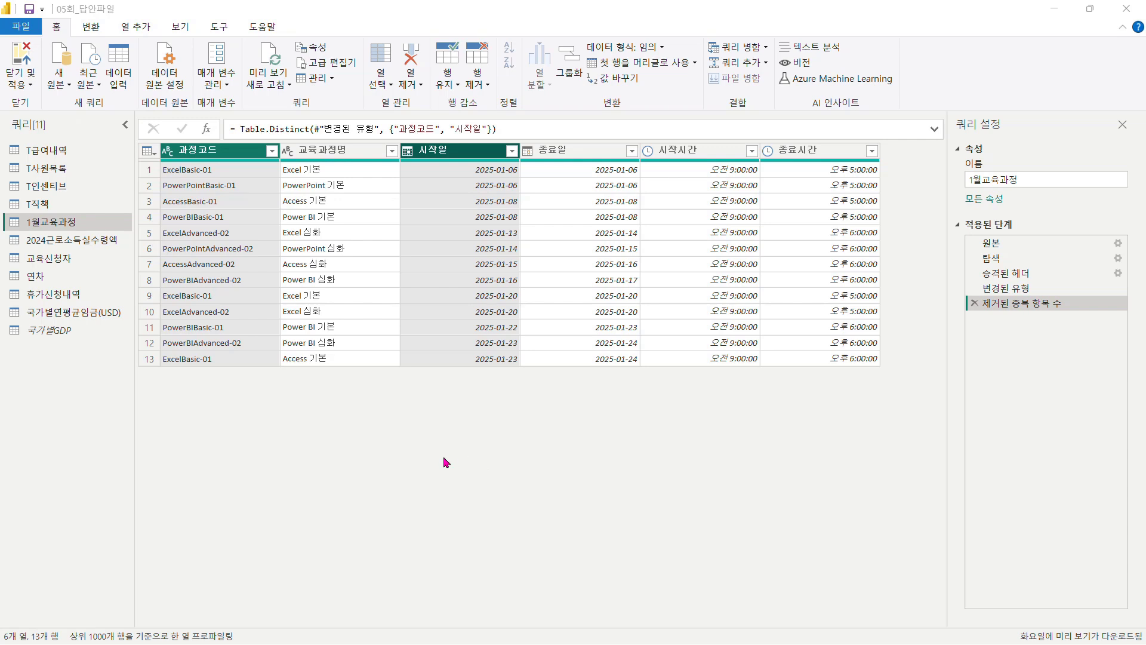
Convert the text in the 과정코드 column to uppercase
left_click(227, 156)
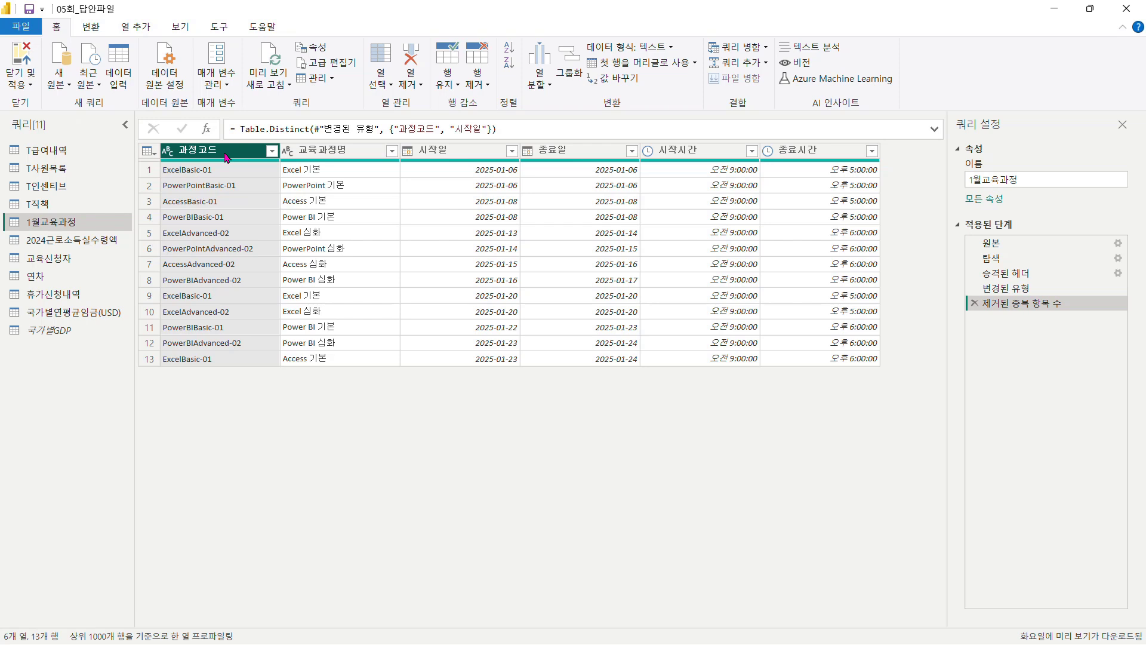
left_click(92, 27)
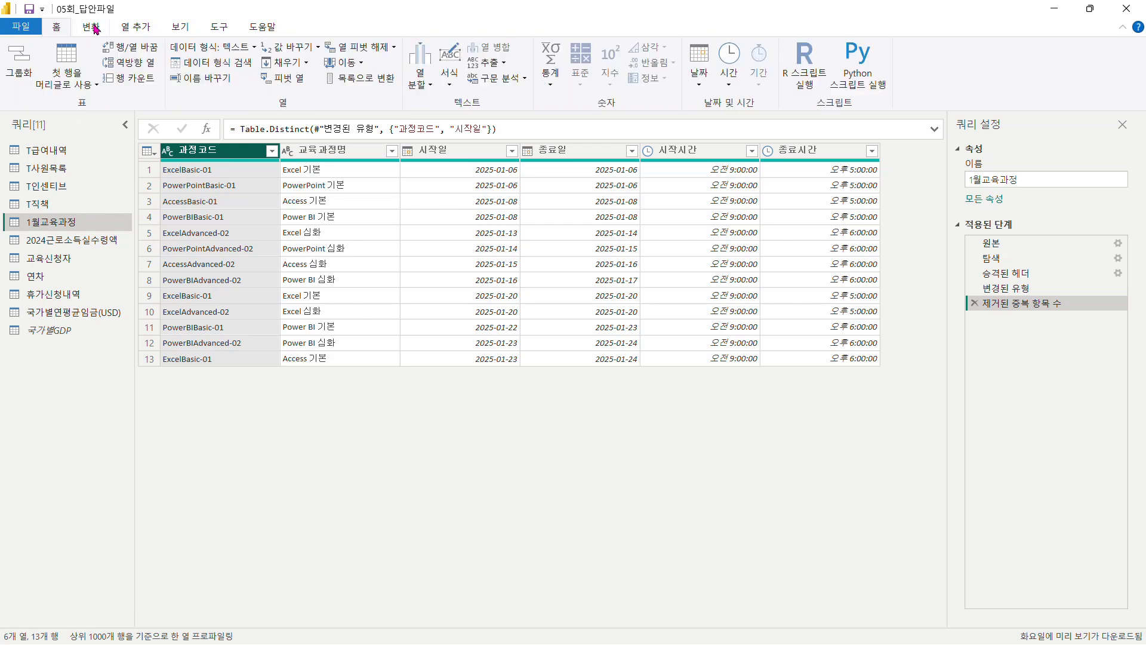
left_click(448, 81)
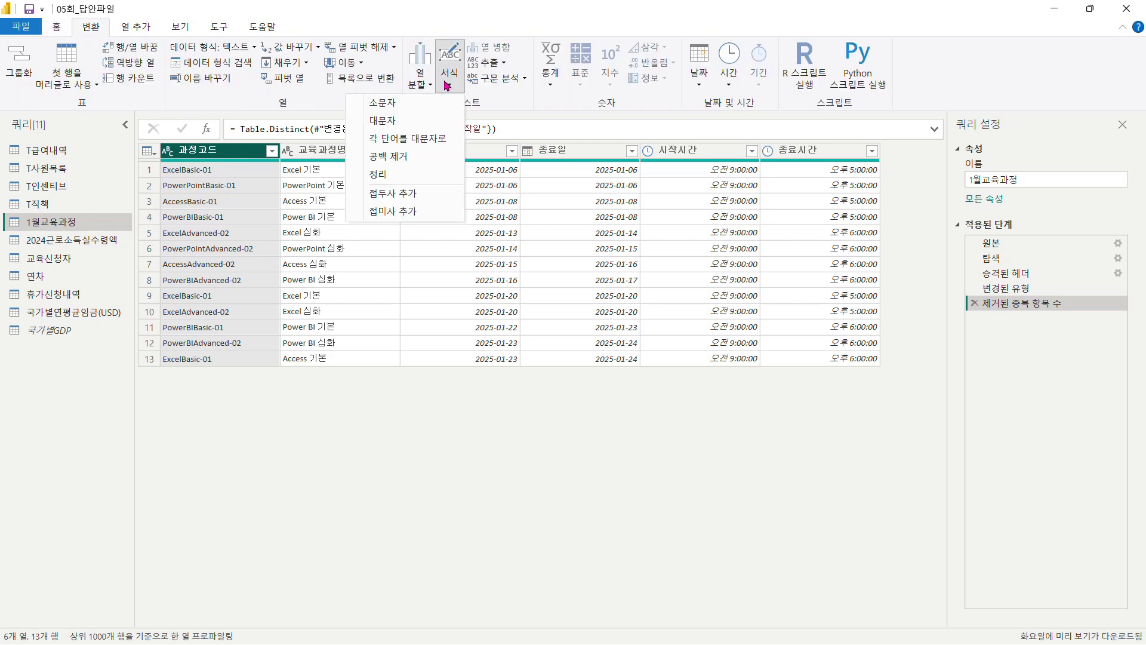
left_click(399, 121)
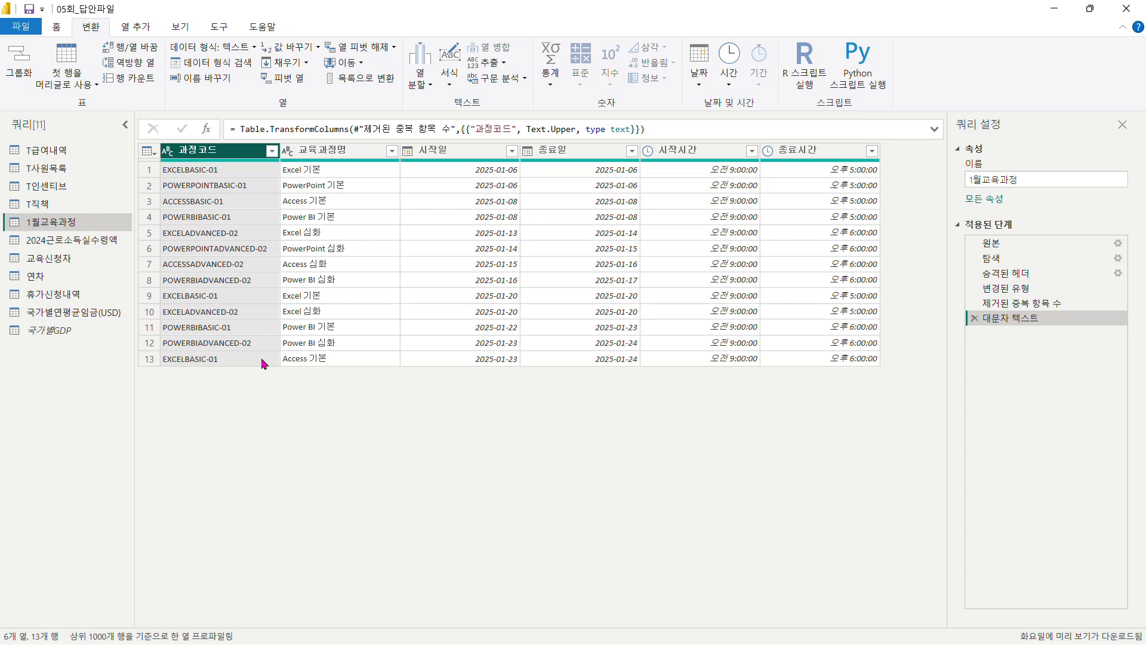
key("ctrl+2")
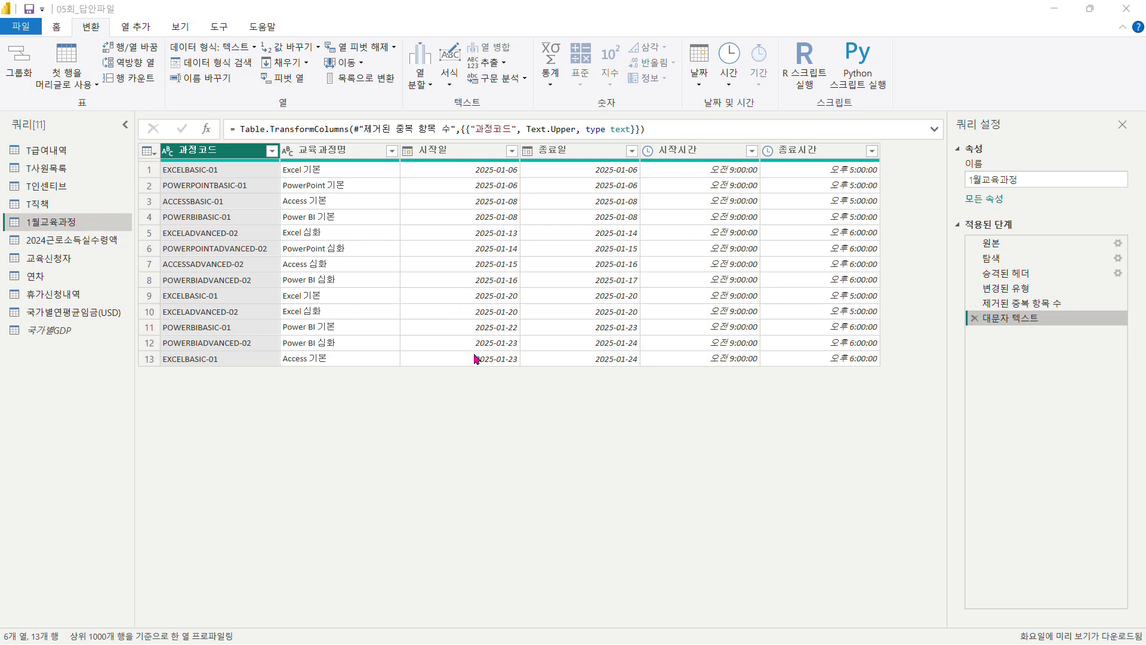
Add a new column that subtracts 시작일 from 종료일 in days
left_click(574, 154)
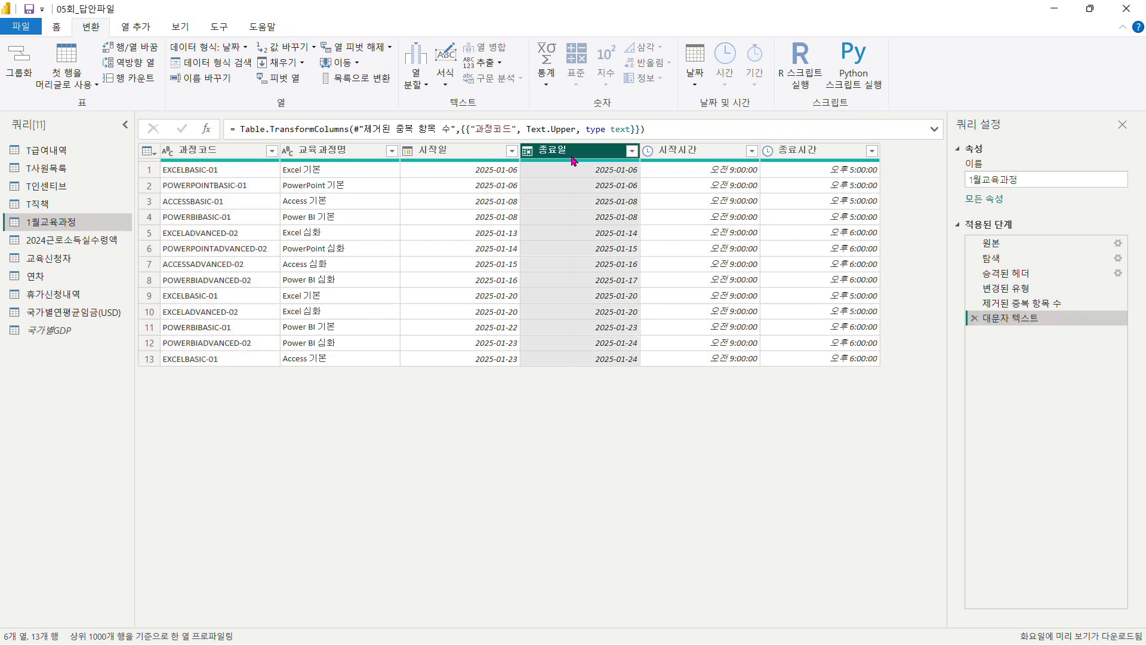
left_click(452, 154, "ctrl")
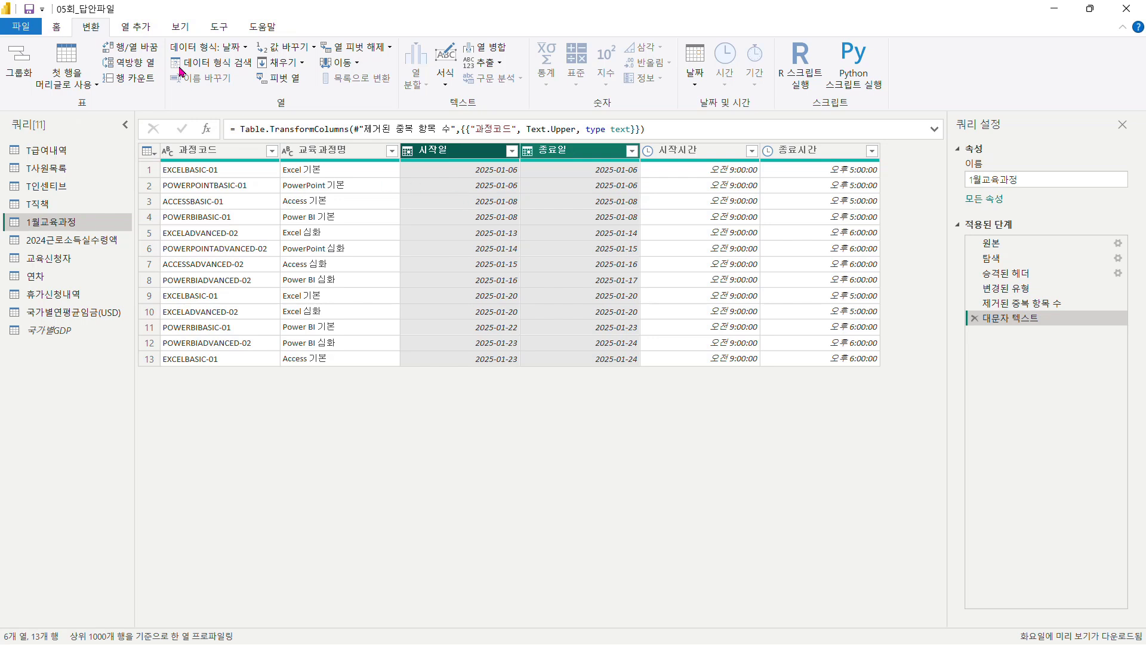
left_click(150, 32)
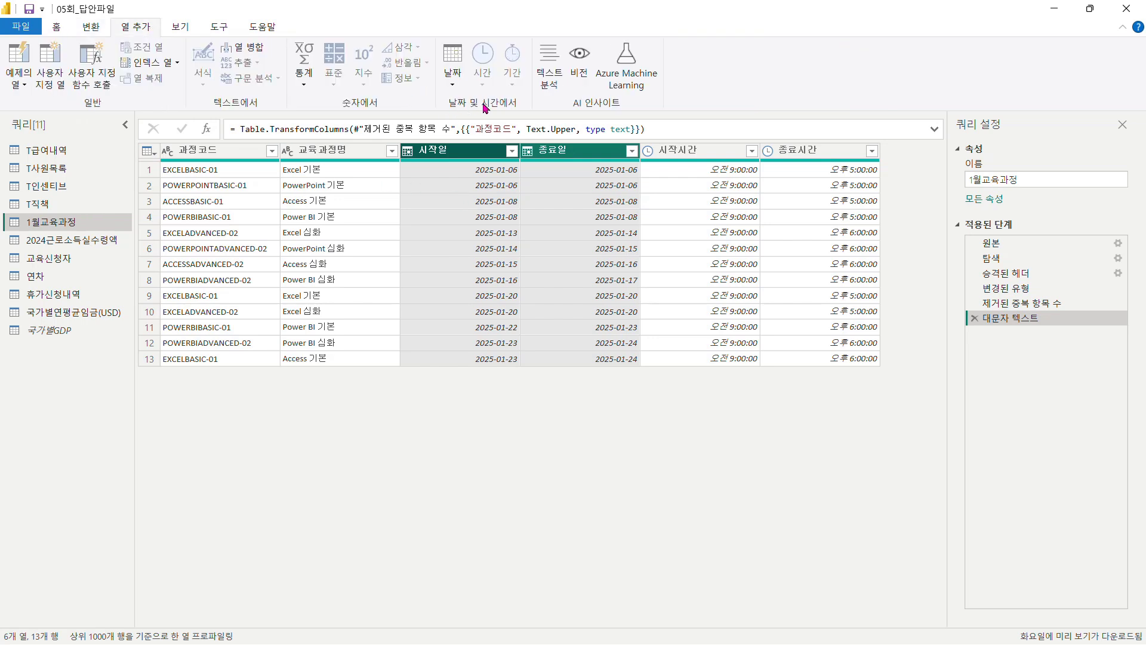
left_click(451, 89)
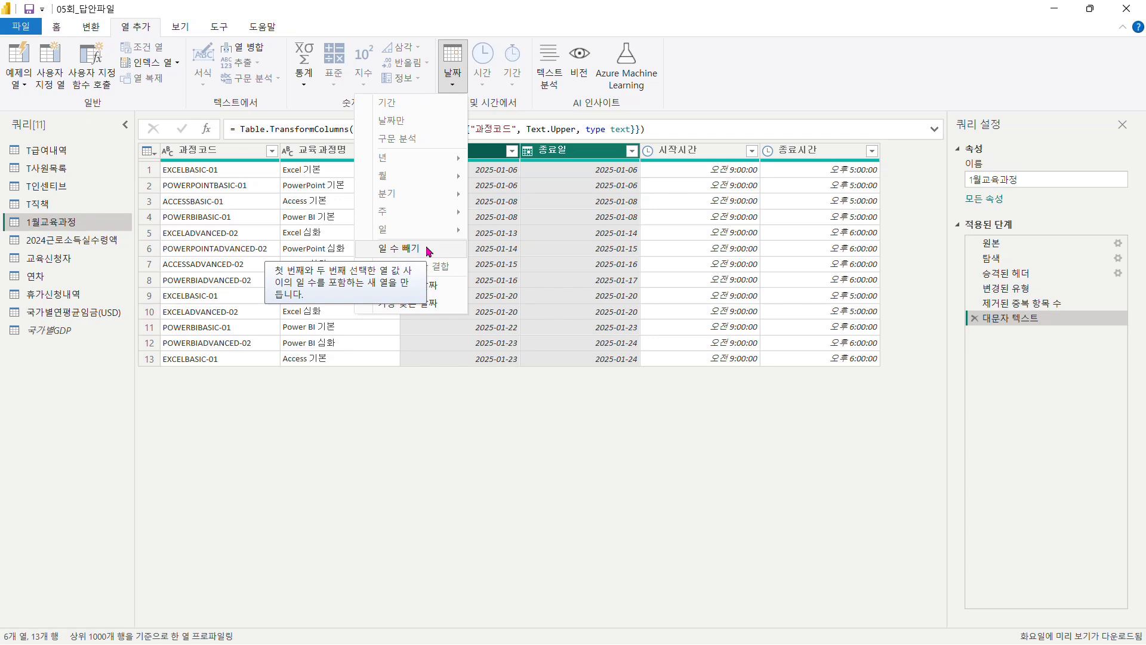
left_click(428, 249)
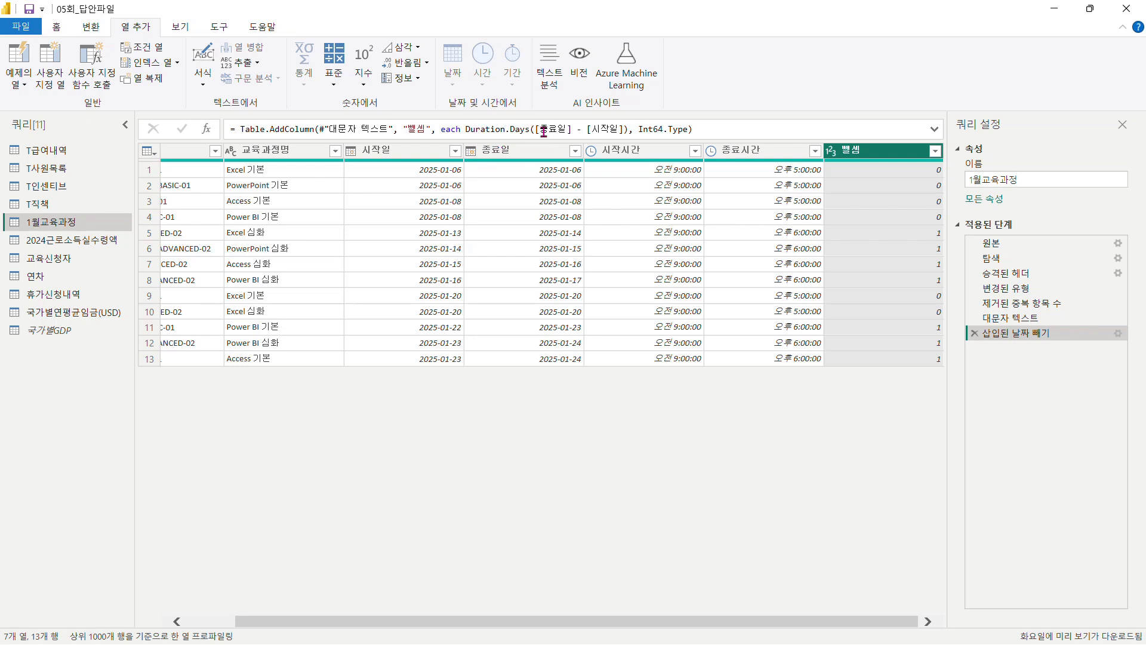
Add +1 to the Duration.Days result in the day-difference column's formula and rename the column to 교육일수
left_click(629, 129)
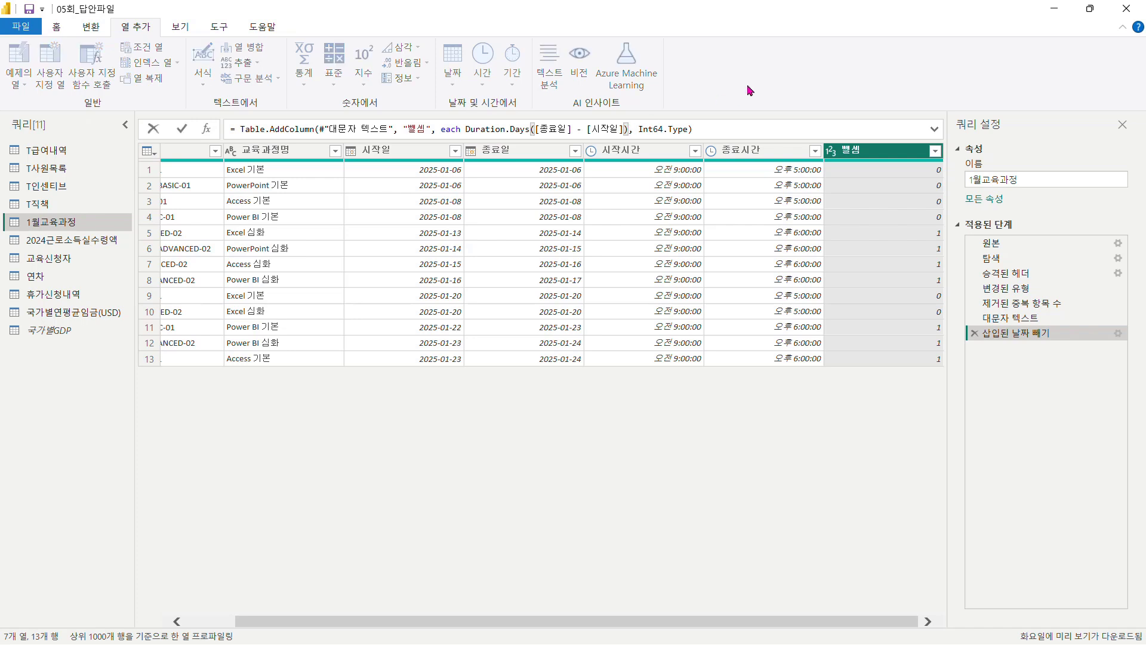
type("+1")
key("Return")
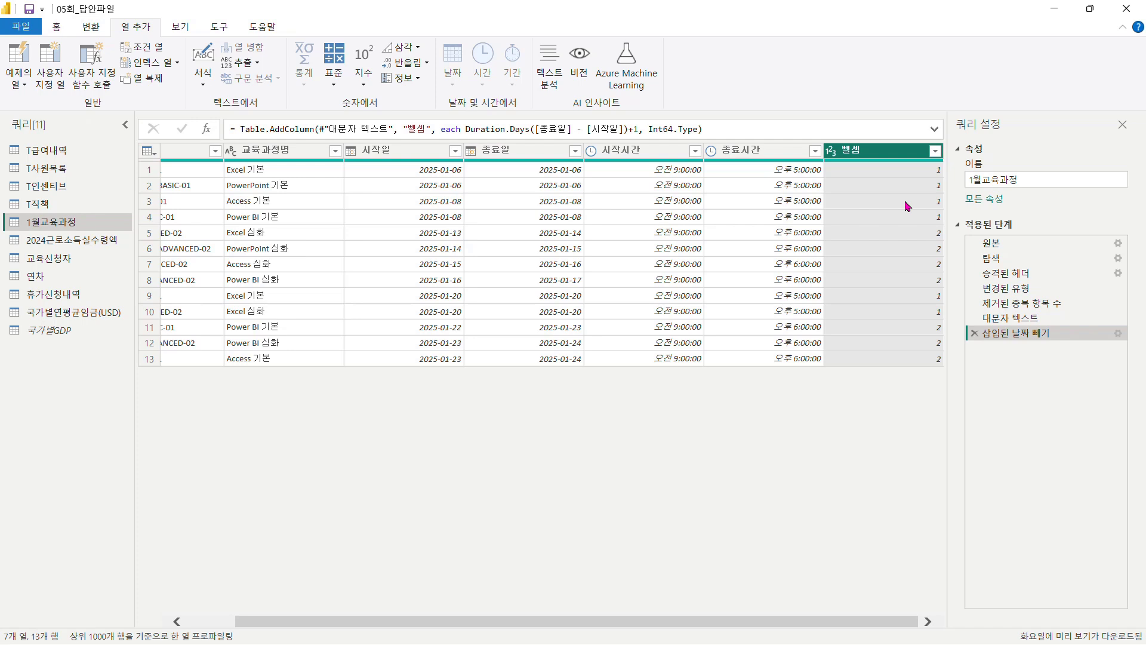
double_click(867, 156)
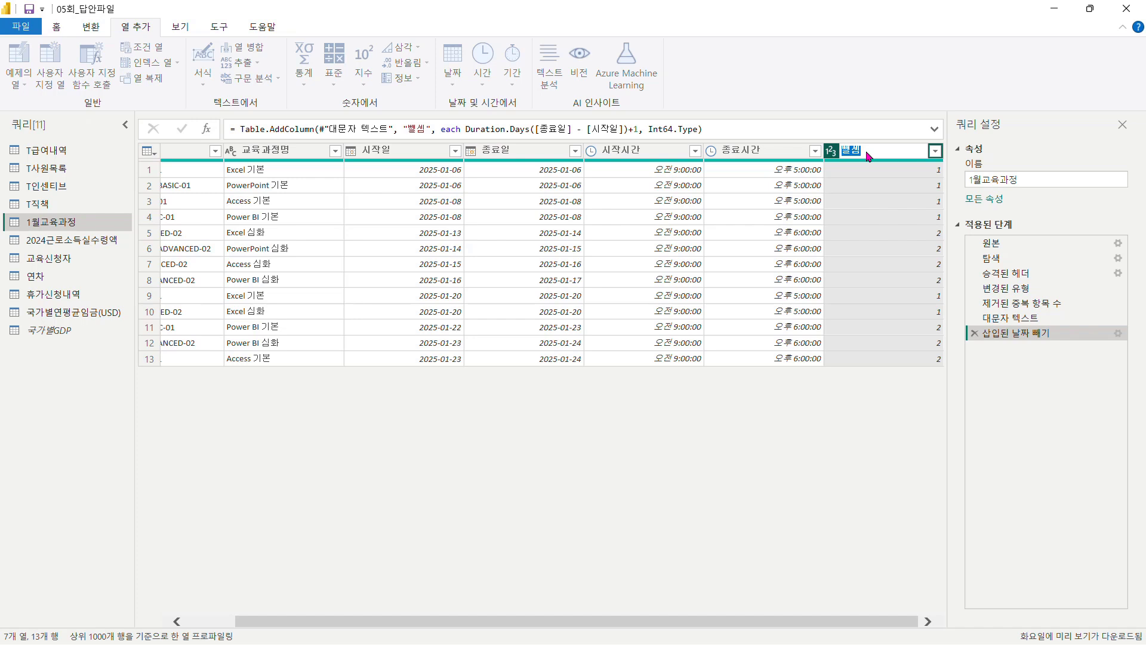
type("교육일수")
key("Return")
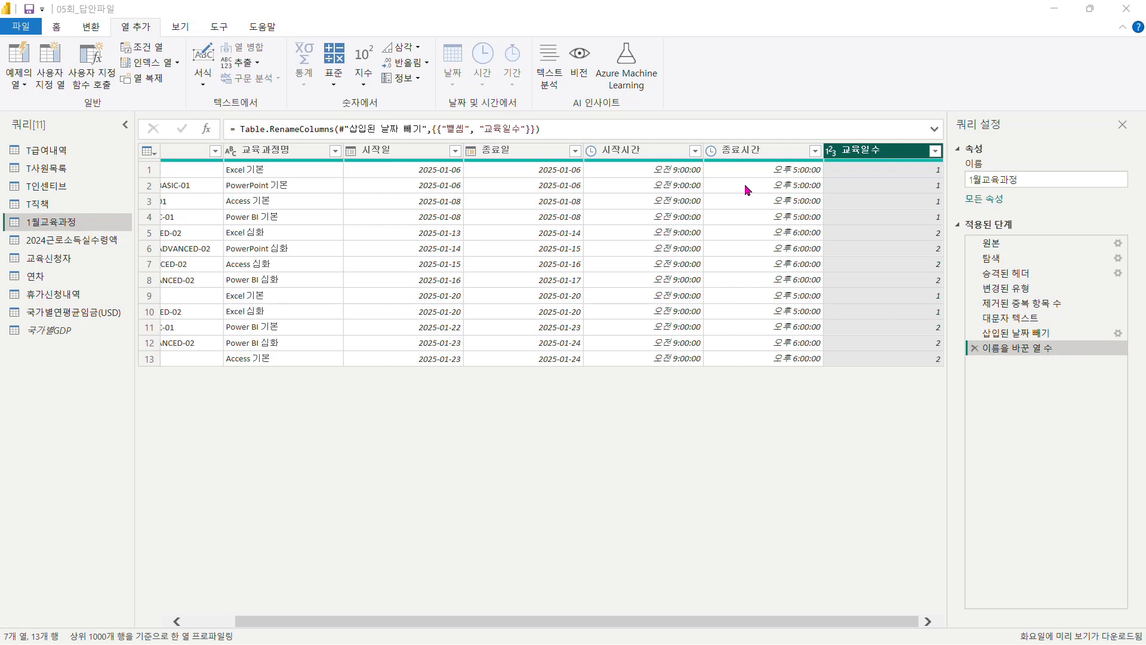
Add a new time subtraction column that calculates 종료시간 minus 시작시간
left_click(762, 154)
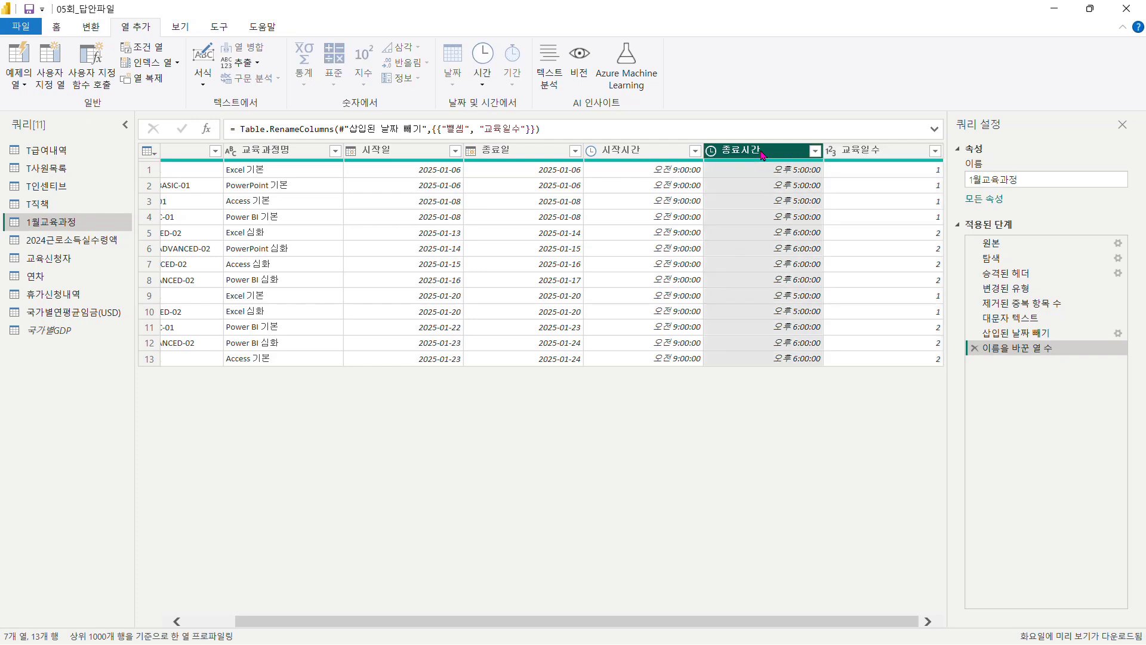
left_click(645, 154, "ctrl")
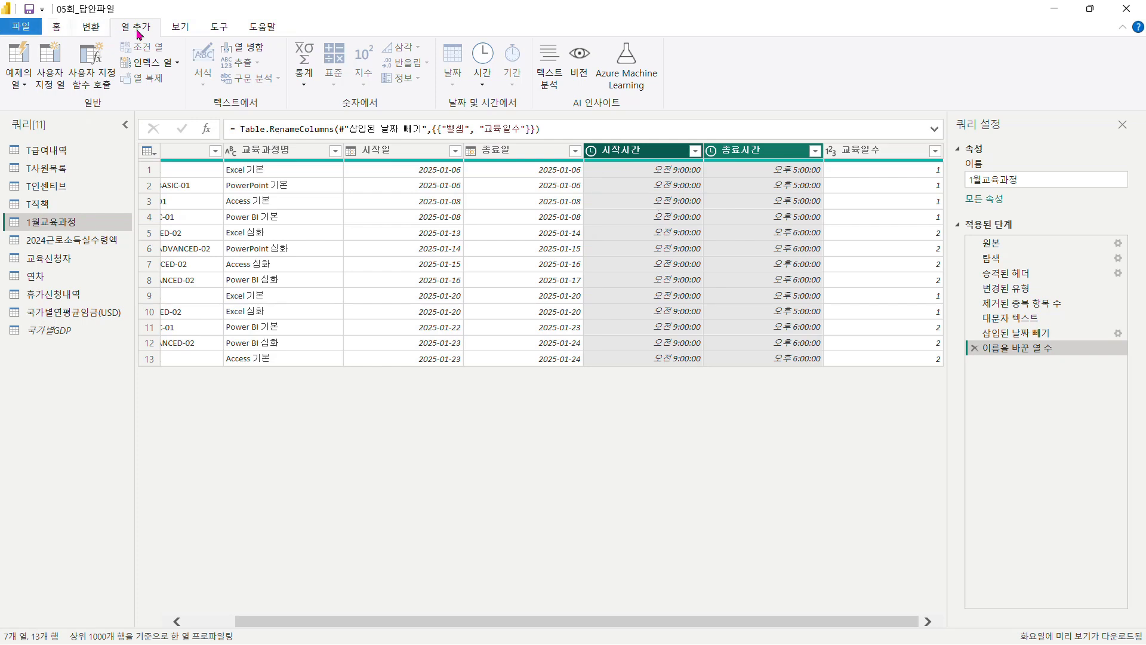
left_click(485, 87)
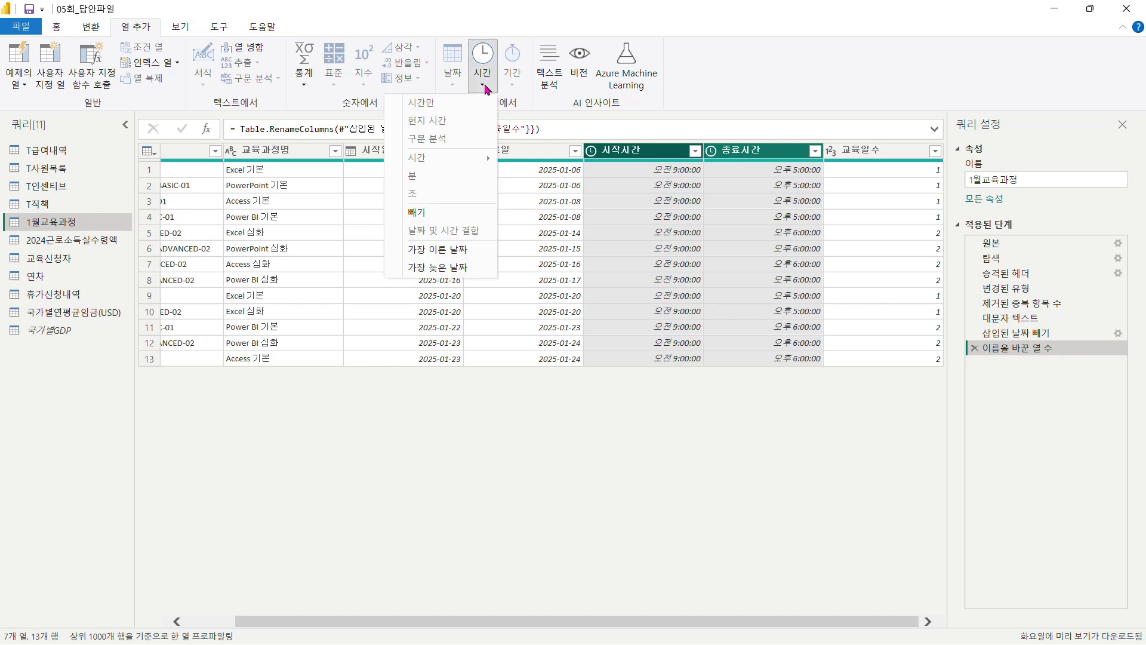
left_click(443, 217)
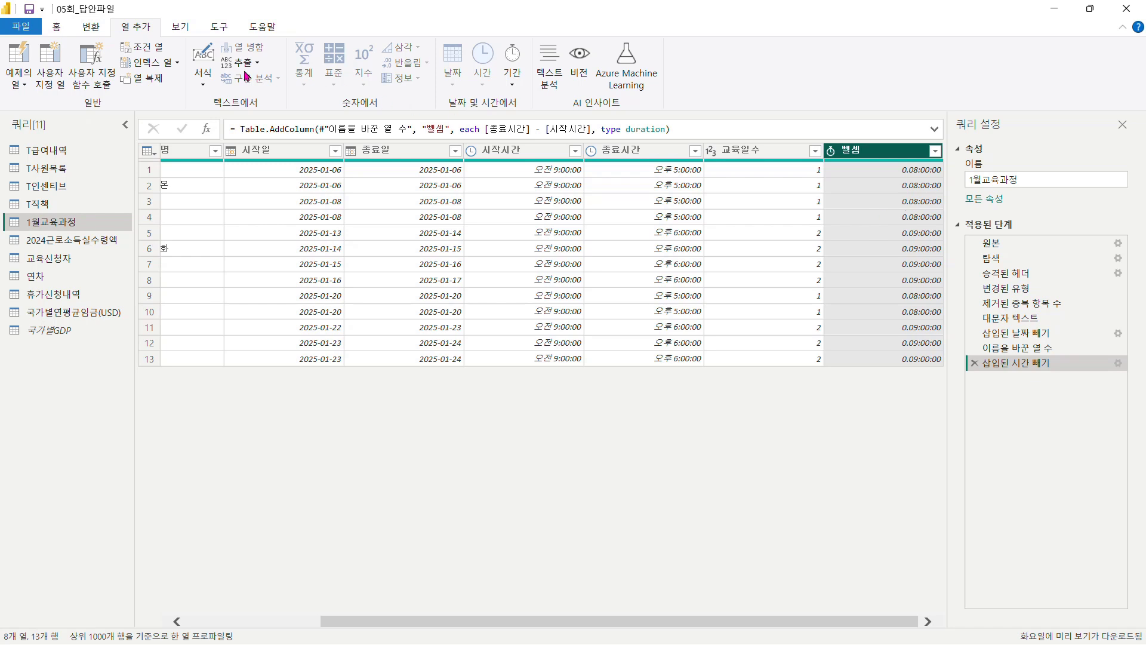
Transform the time-difference column into total hours and rename it to 교육시간
left_click(91, 30)
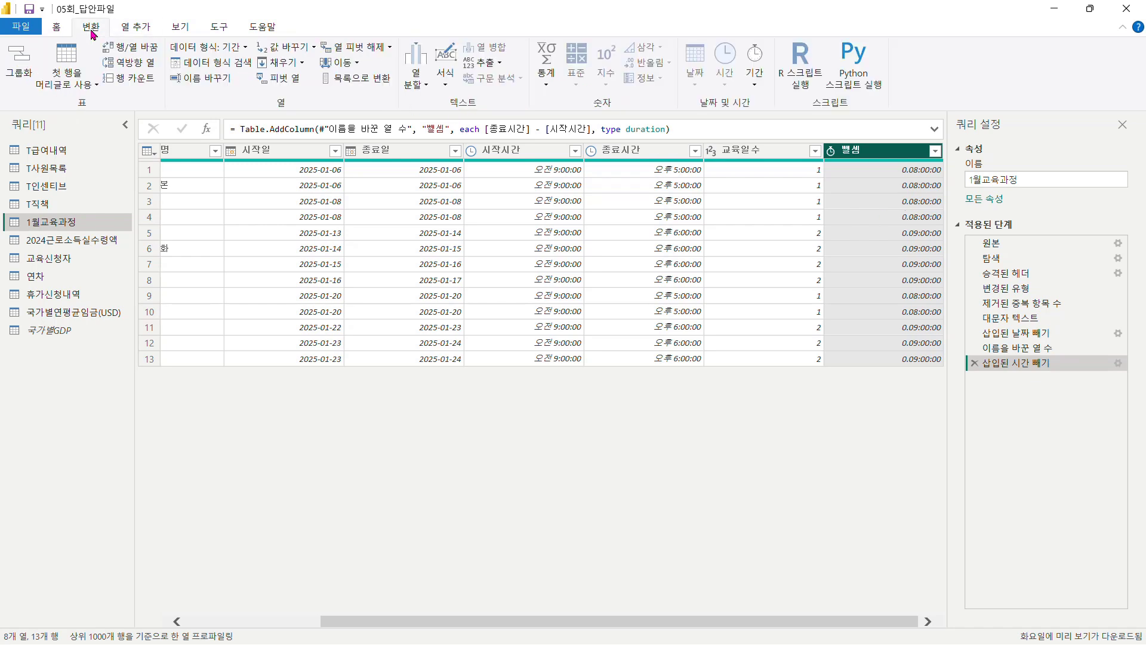
left_click(755, 89)
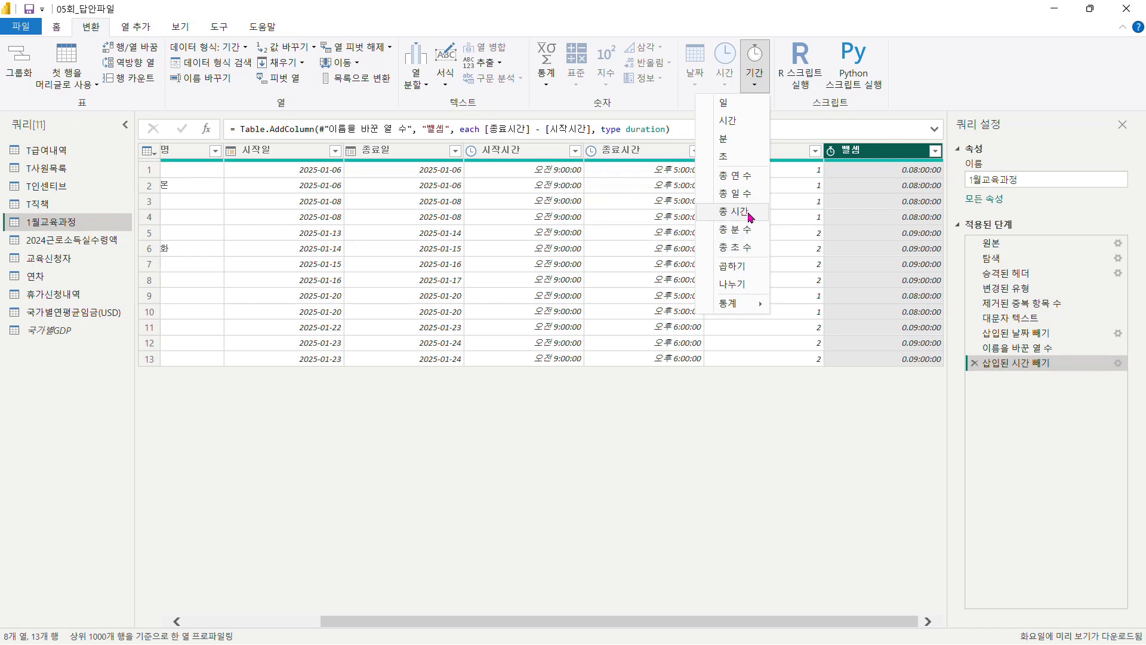
left_click(735, 211)
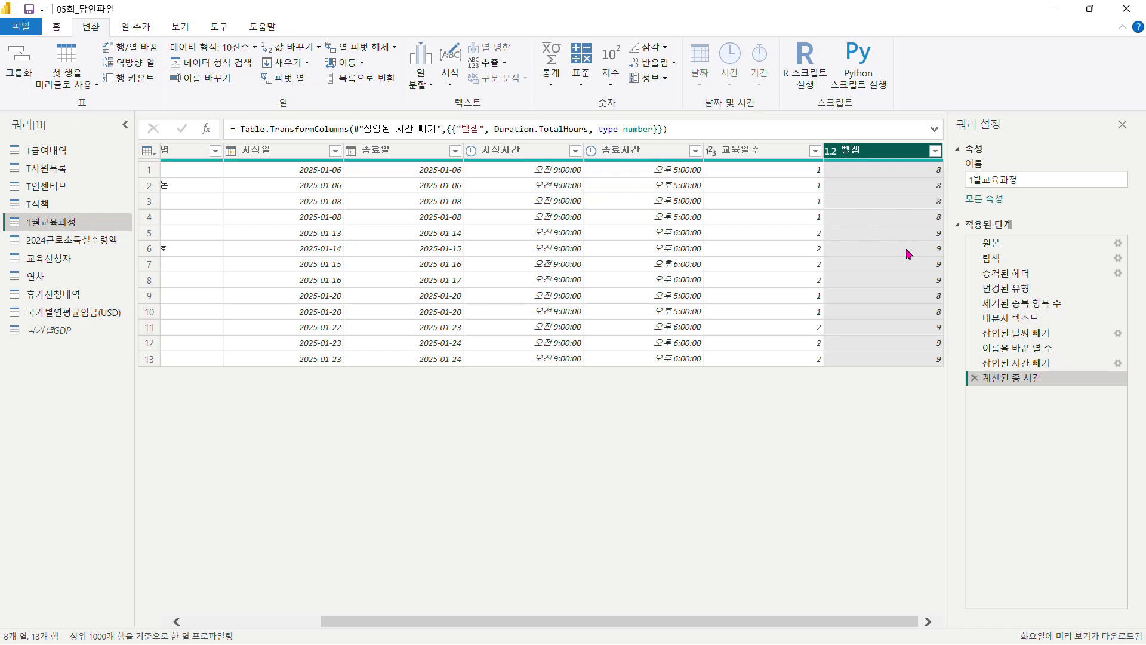
double_click(864, 154)
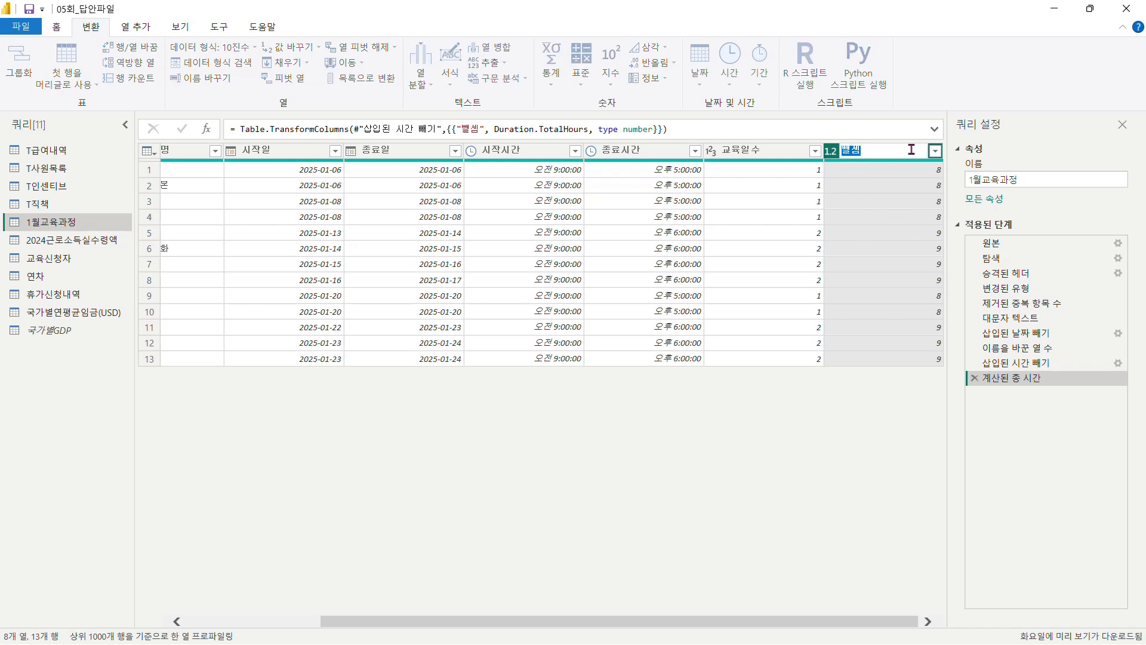
type("교육시간")
key("Return")
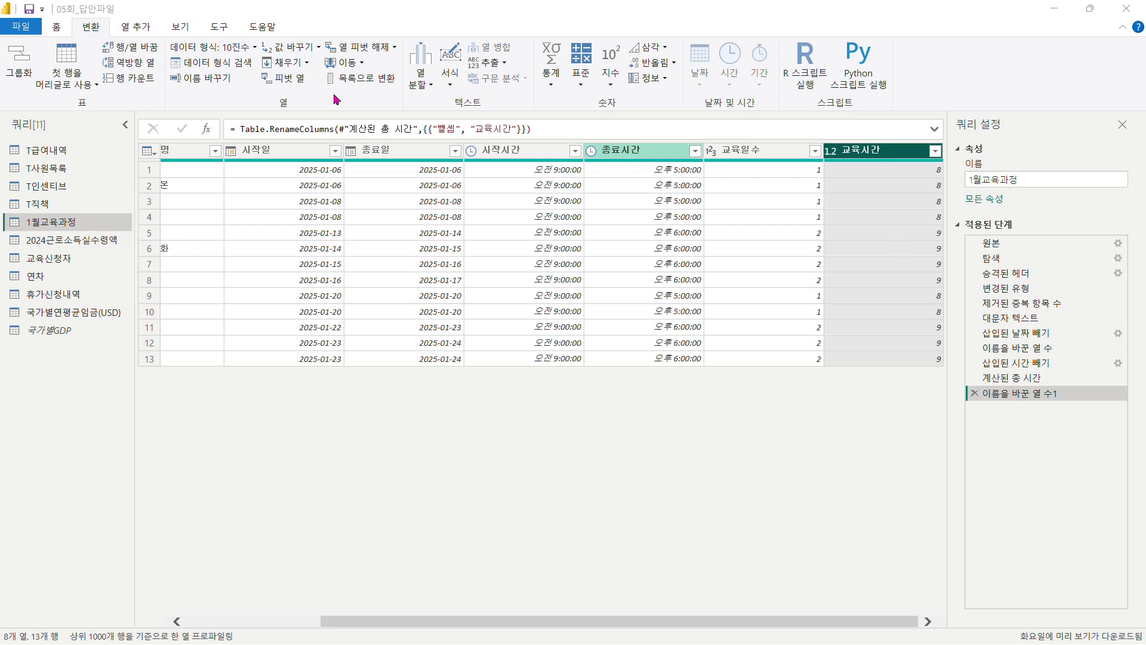
Subtract 1 from every value in the 교육시간 column
left_click(580, 78)
left_click(551, 143)
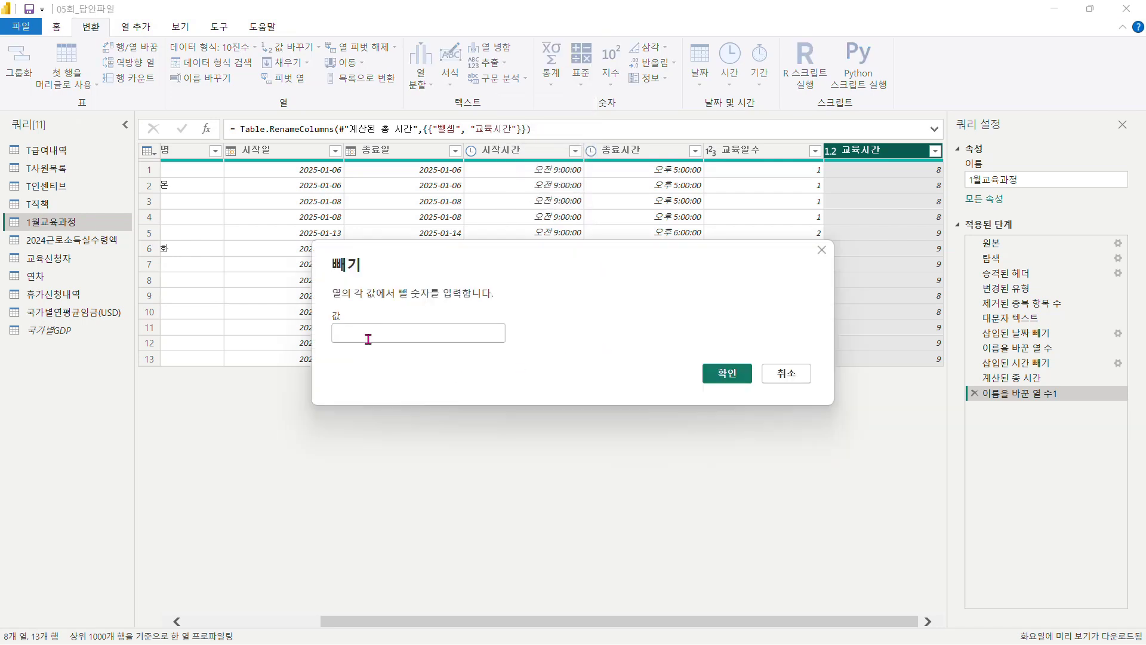
type("1")
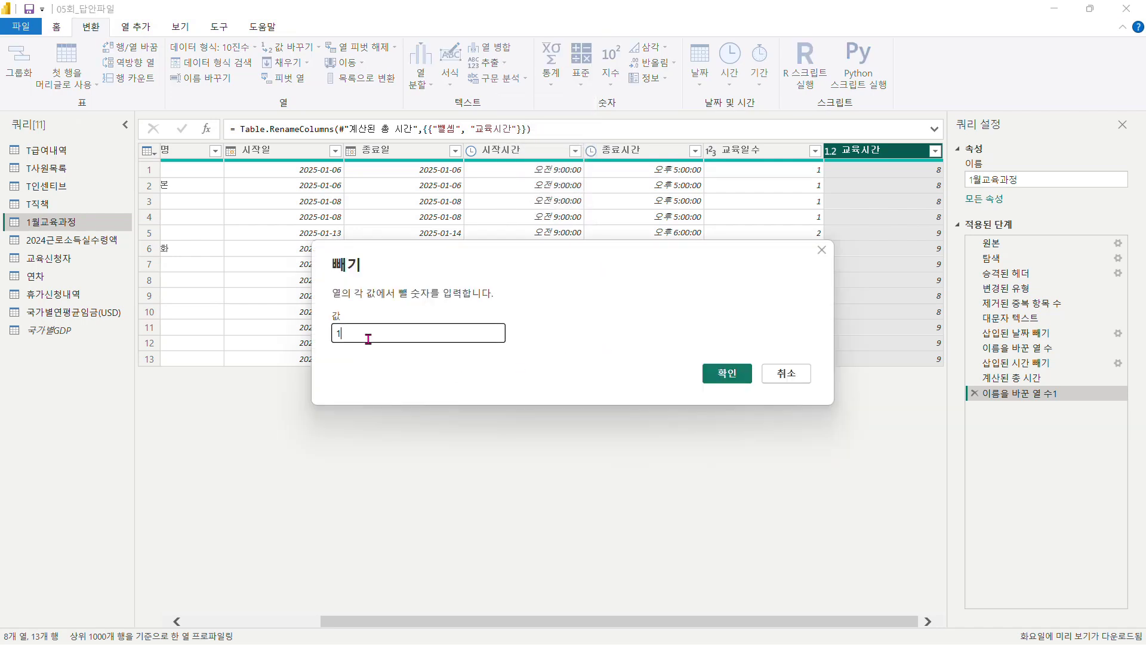
left_click(720, 377)
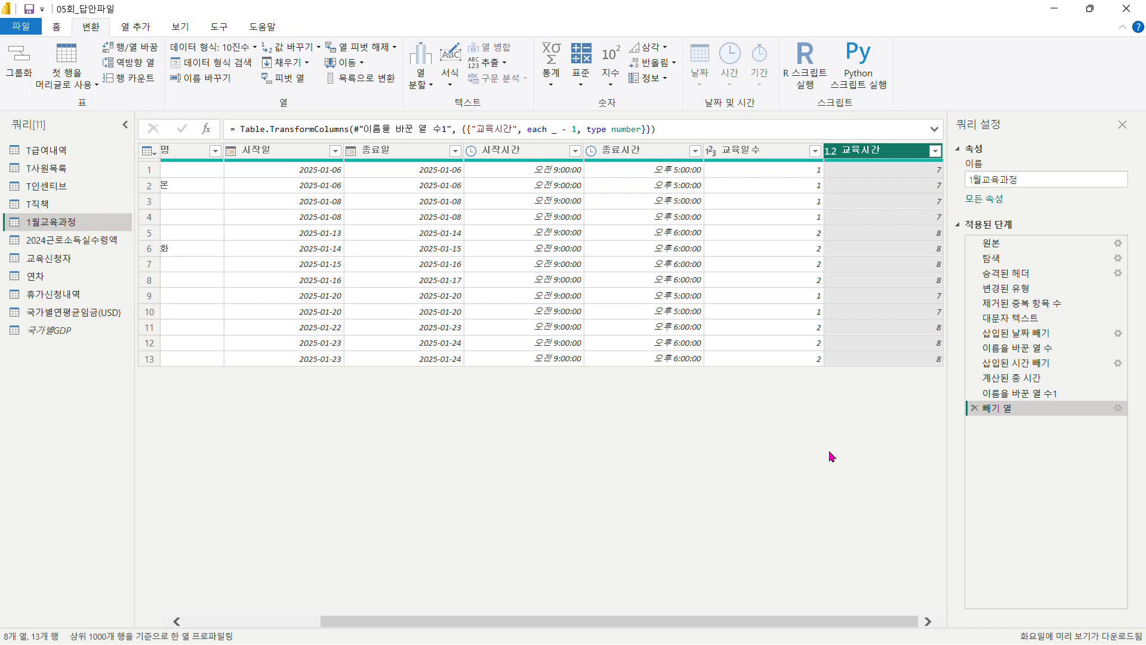
Add a custom column 총교육시간 to 1월교육과정 with the formula [교육일수]*[교육시간] and set its data type to whole number (정수)
left_click(150, 28)
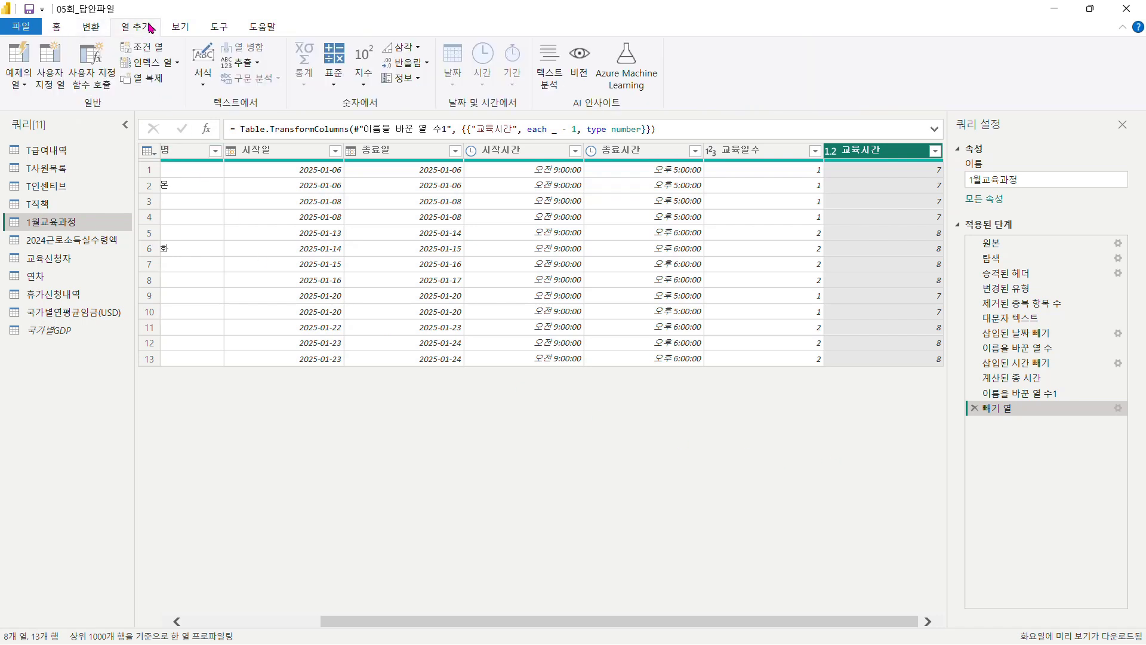
left_click(62, 92)
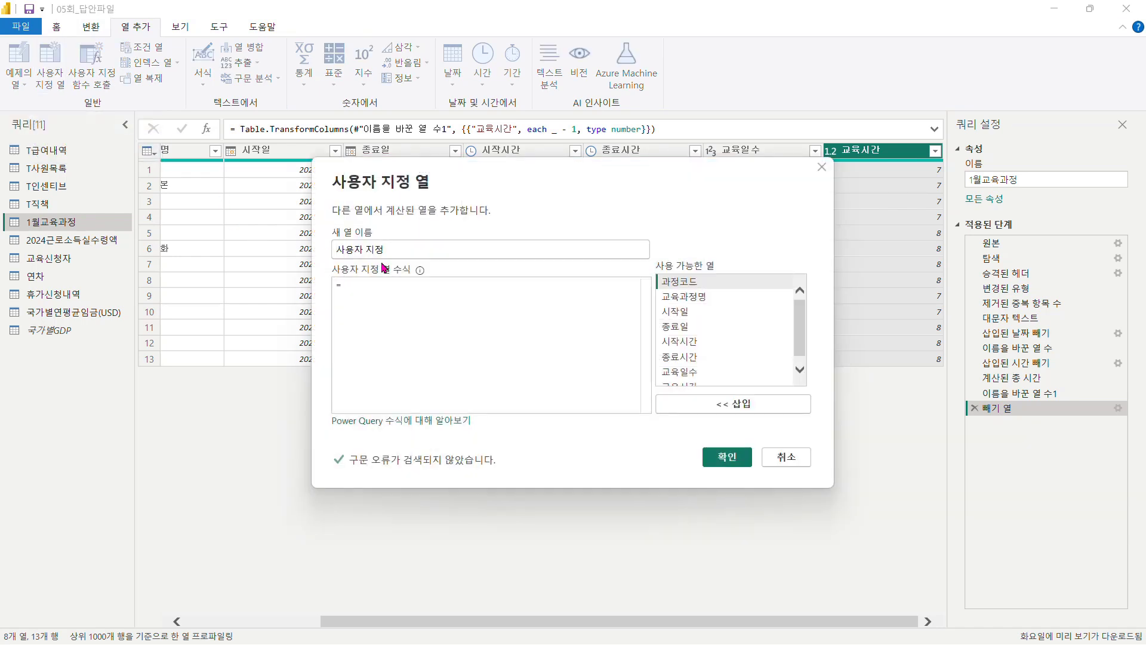
triple_click(400, 252)
type("총교육시간")
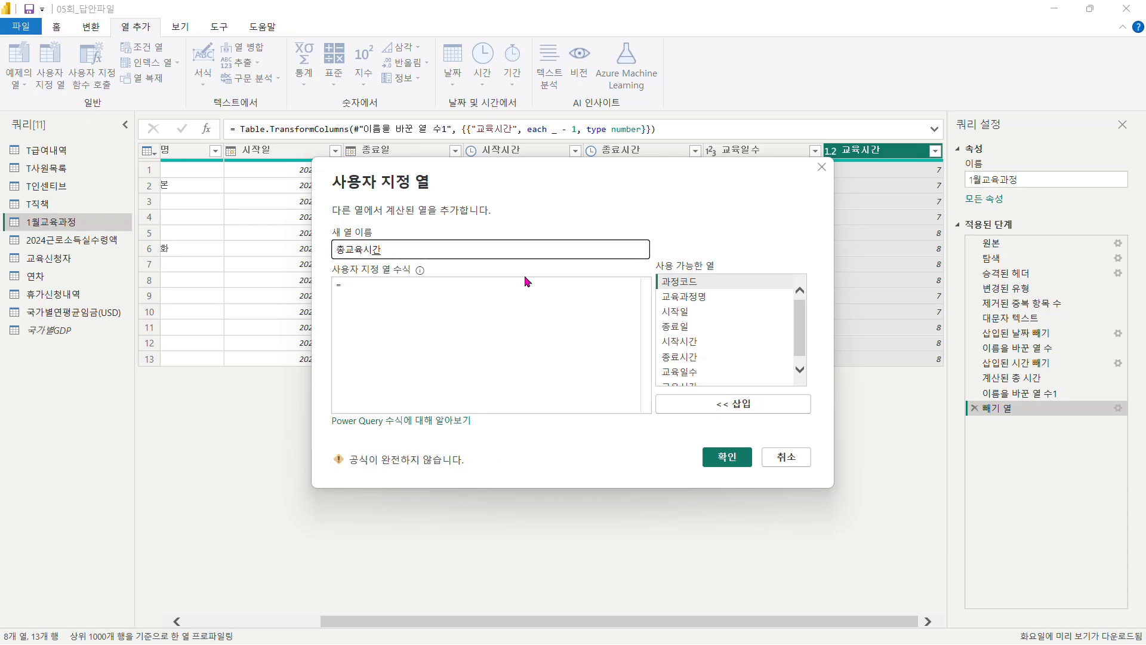
left_click(390, 290)
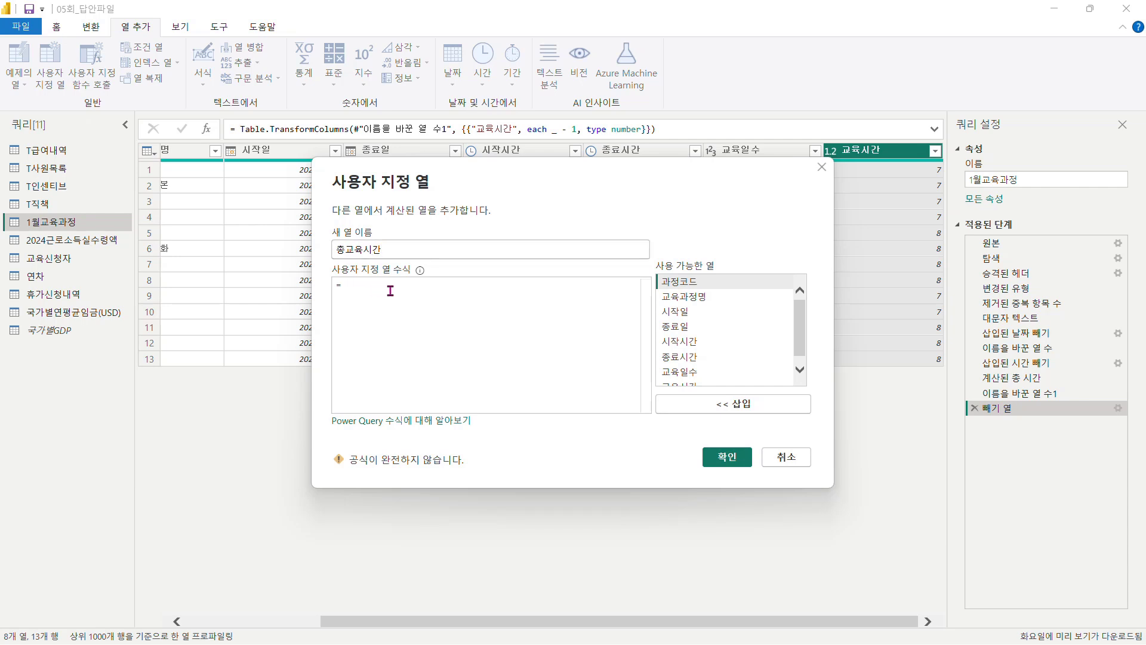
scroll(714, 327, "down", 1)
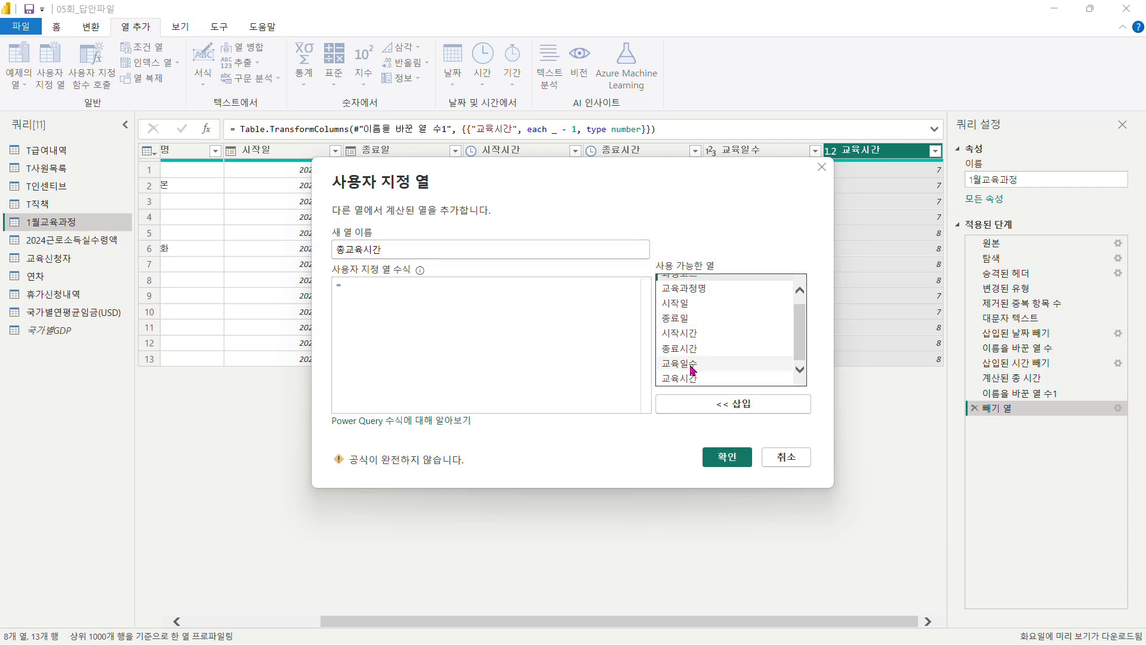
double_click(691, 365)
type("*")
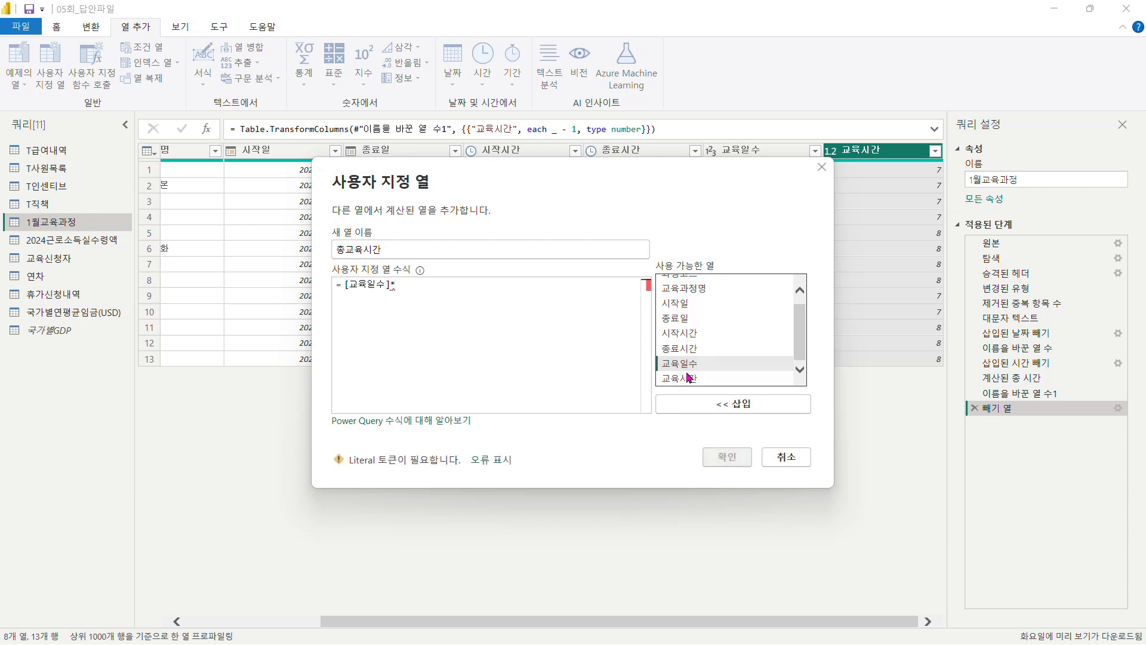
double_click(689, 377)
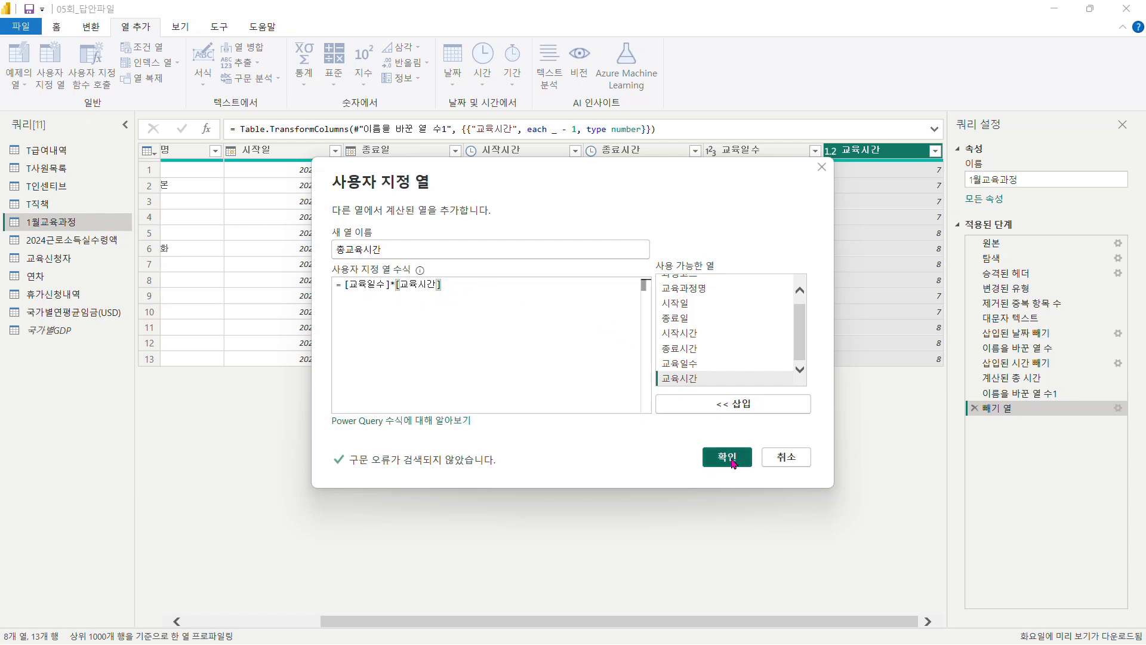
left_click(727, 457)
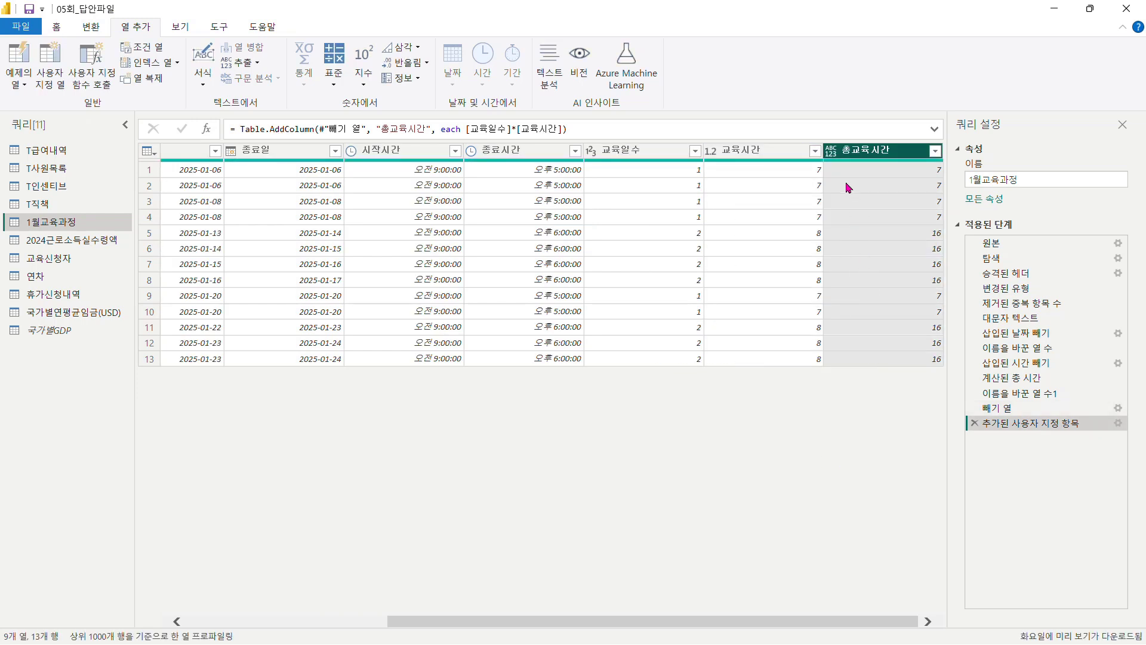
left_click(832, 152)
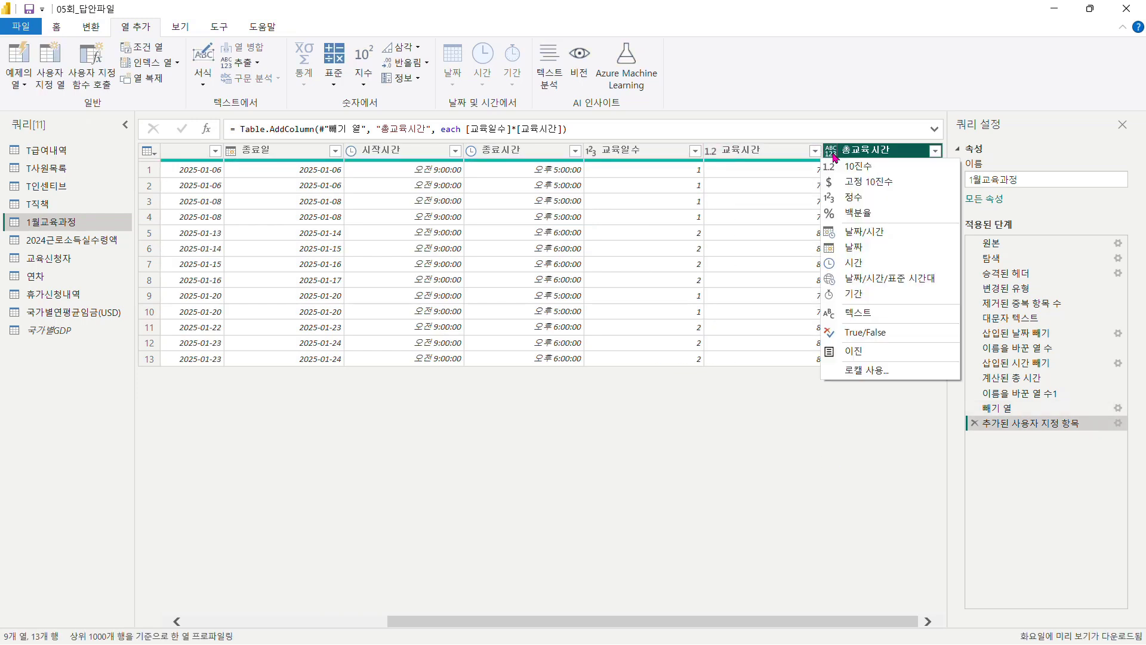
left_click(847, 197)
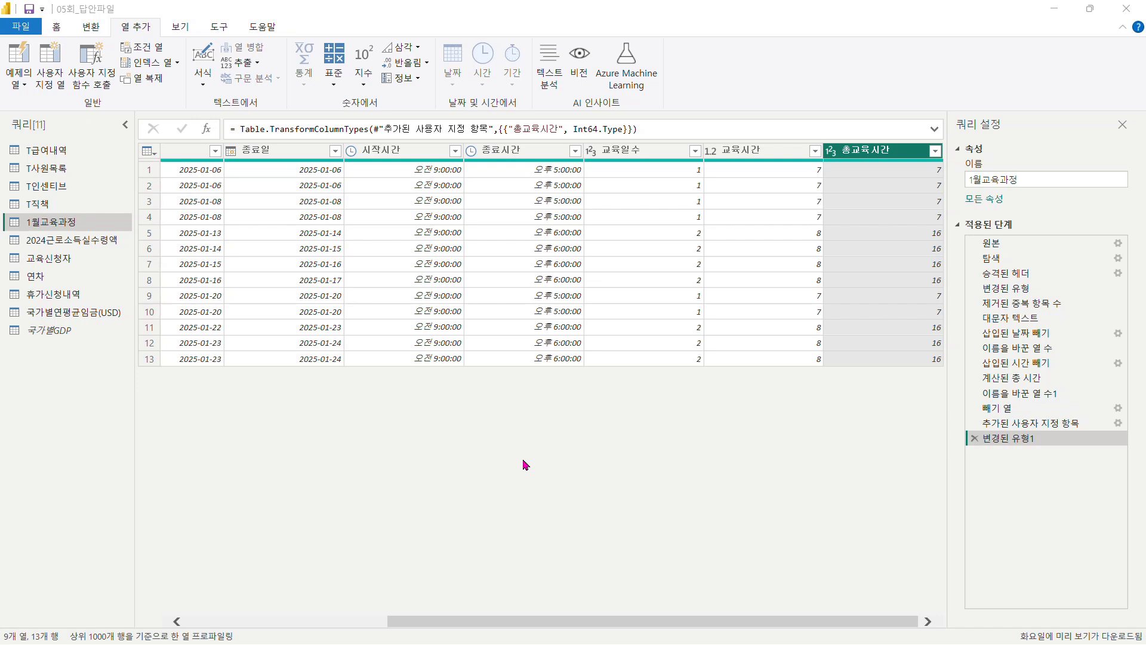
Apply all query changes and close the Power Query Editor to return to the Power BI Desktop report
left_click(56, 27)
left_click(22, 83)
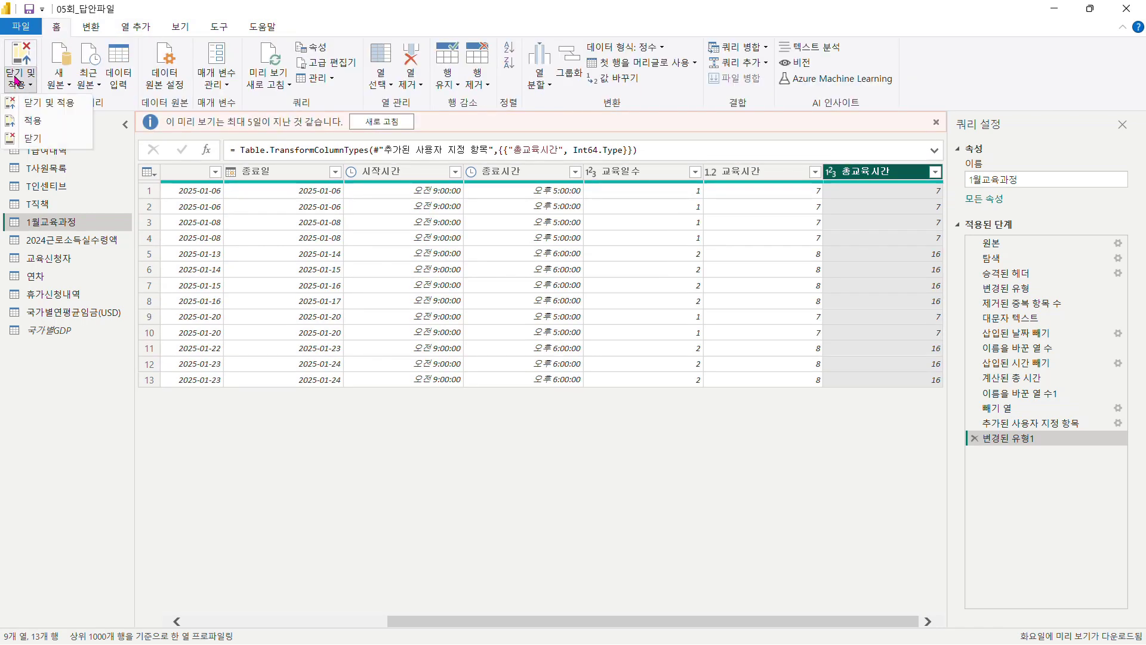
left_click(58, 105)
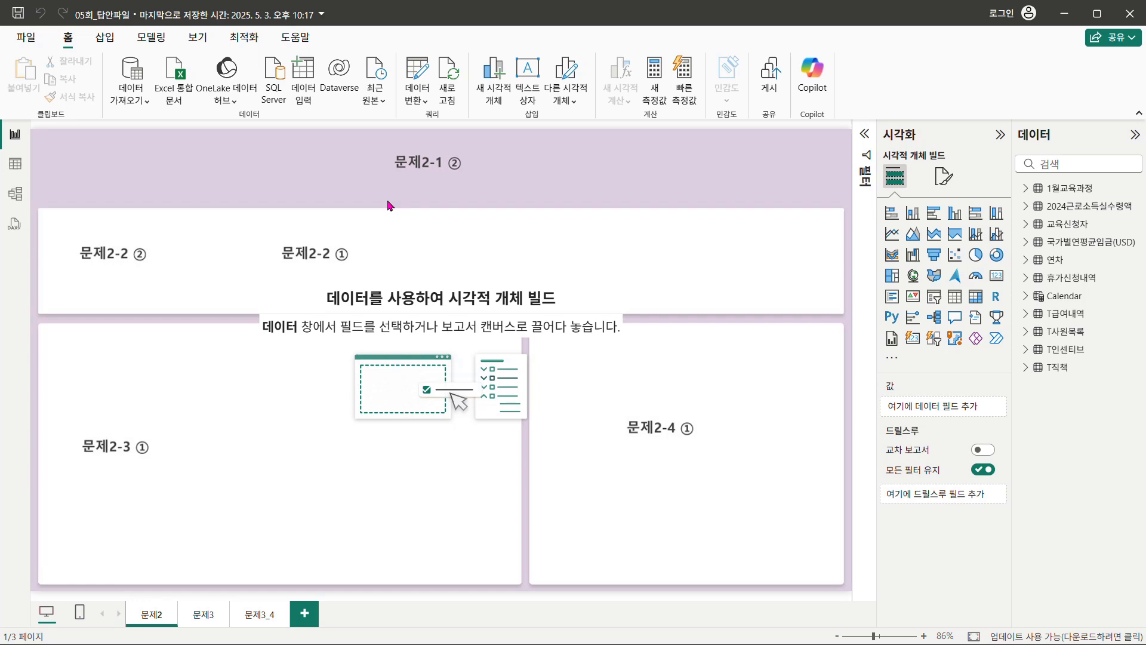
Add a calculated column to the 1월교육과정 table: KEY = FORMAT([시작일], "yyyymmdd") & ":" & [교육과정명]
left_click(16, 166)
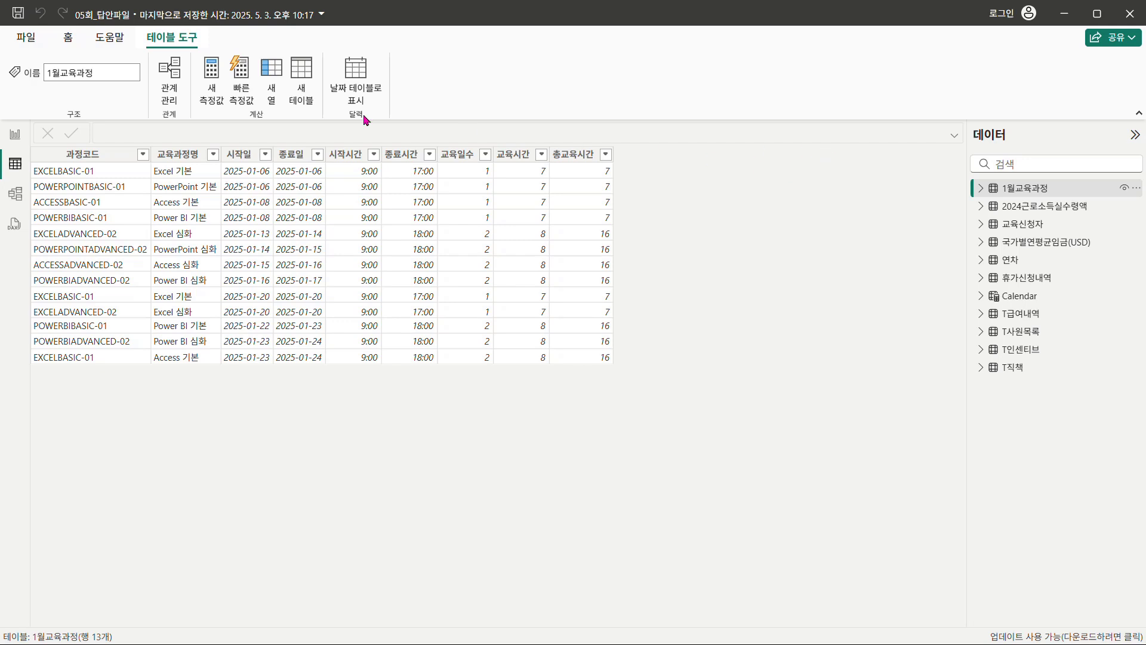
left_click(272, 96)
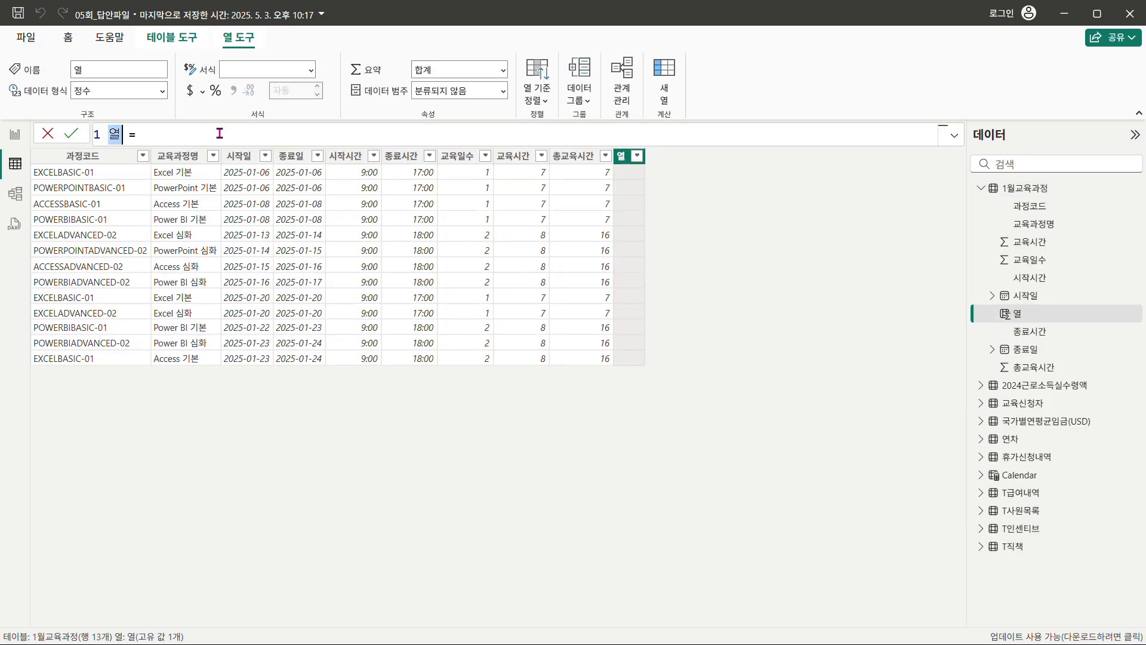
type("KEY")
left_click(220, 134)
type("for")
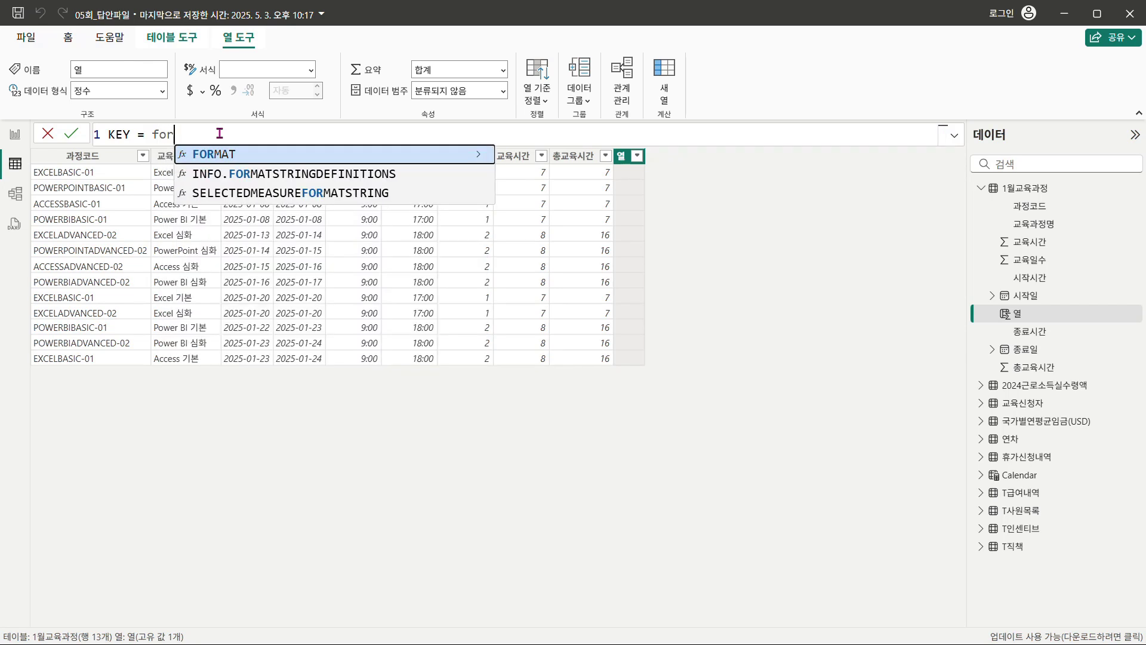
key("Tab")
type("[")
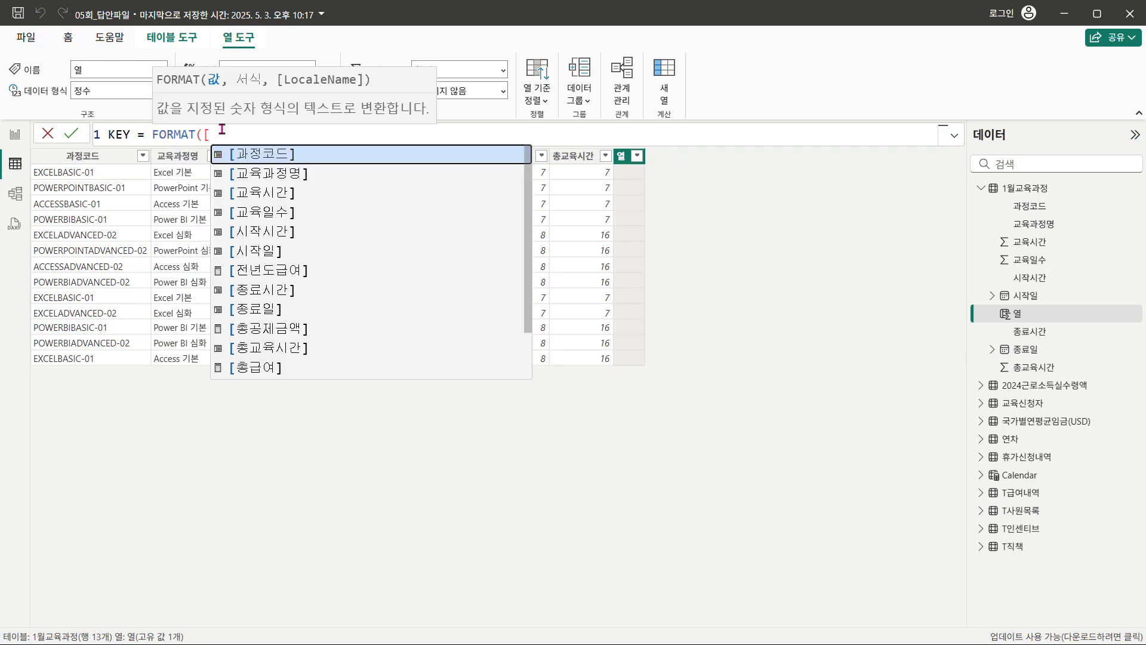
left_click(266, 251)
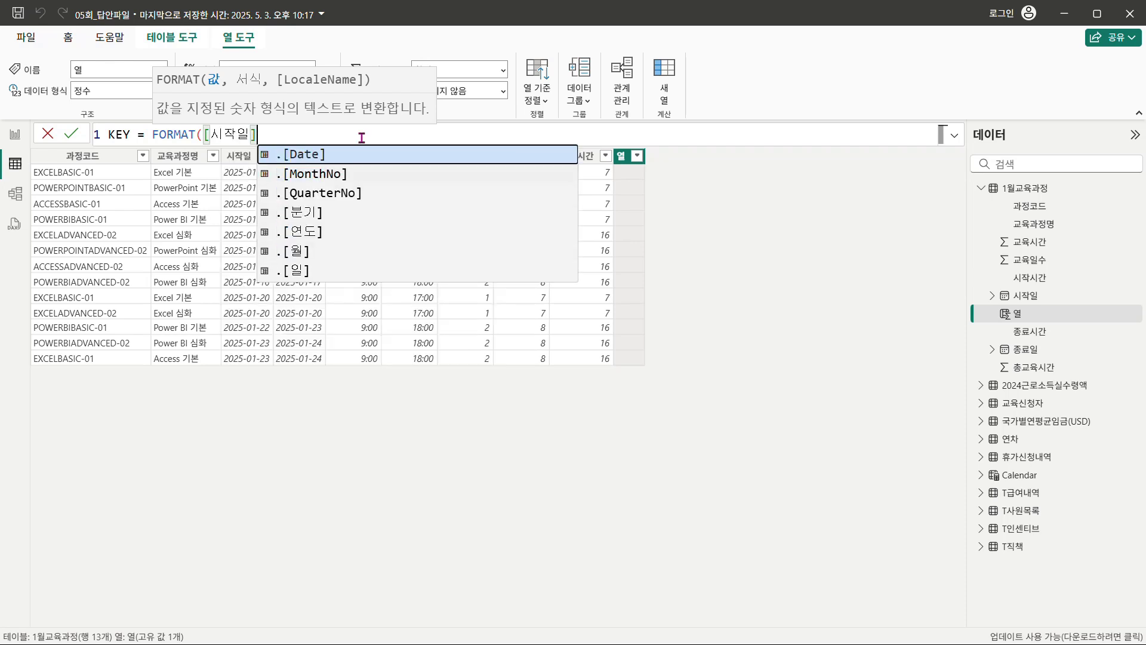
type(", \"ㅛㅛㅛ")
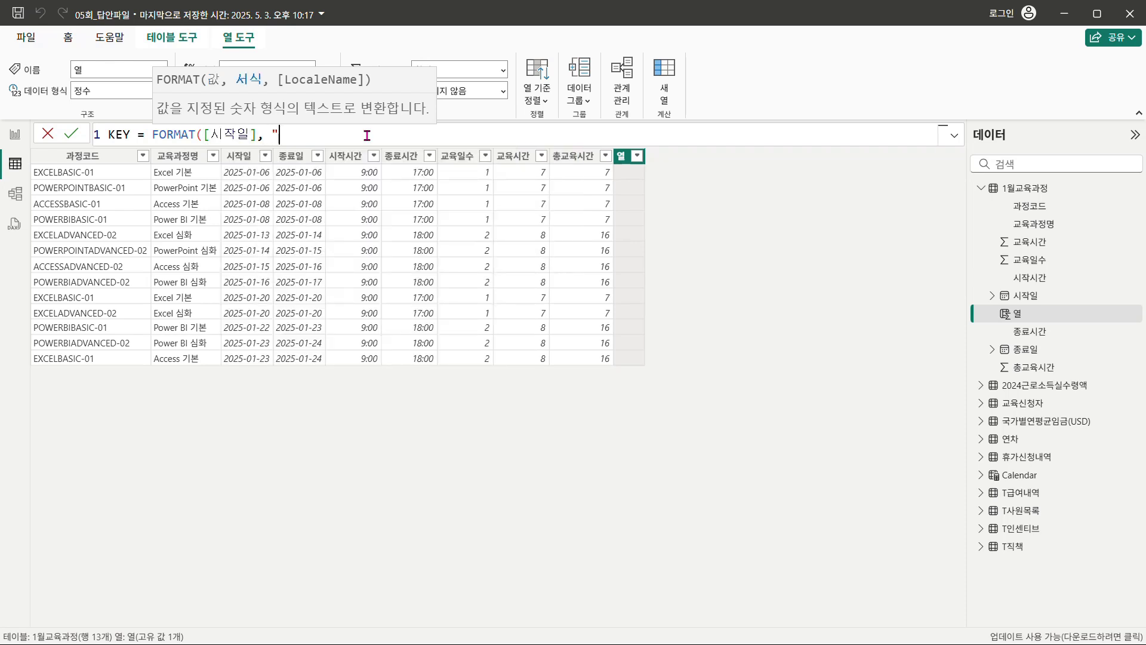
key("BackSpace")
key("BackSpace")
key("BackSpace")
type("yyyymmdd\"")
type(")")
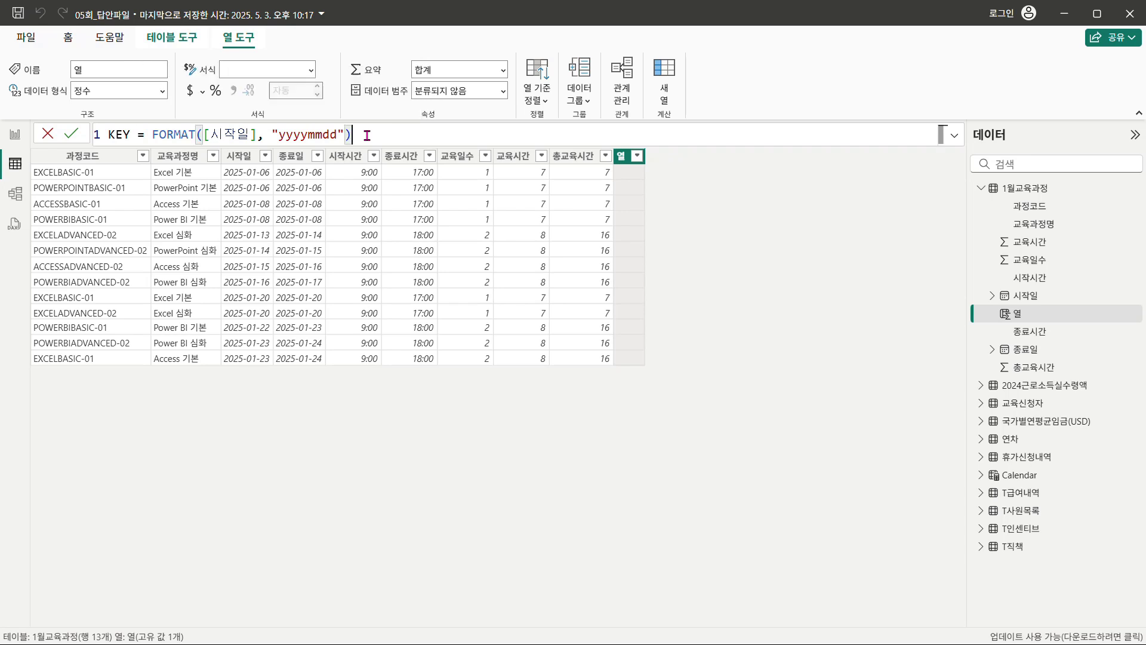
type(" & \":\" & [")
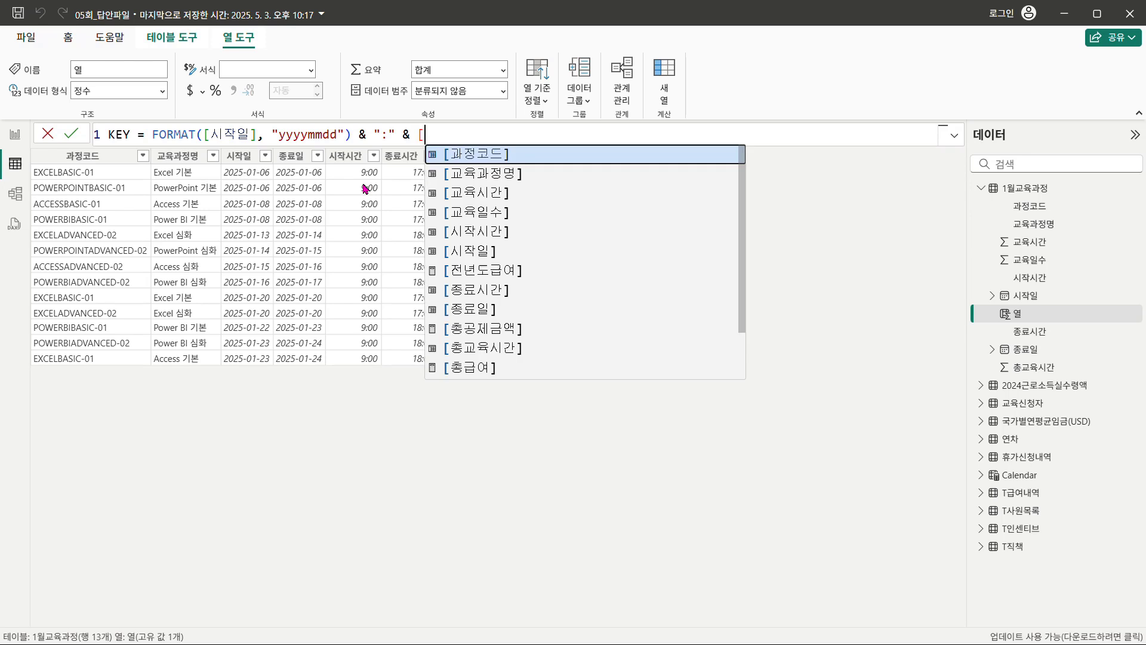
left_click(472, 175)
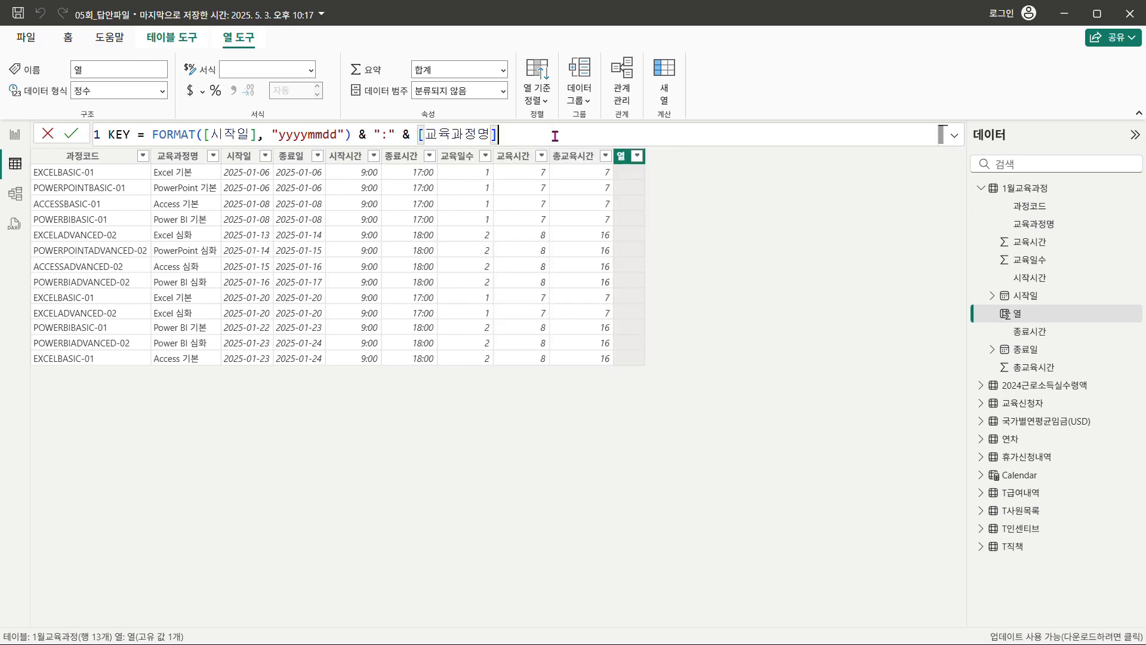
key("Return")
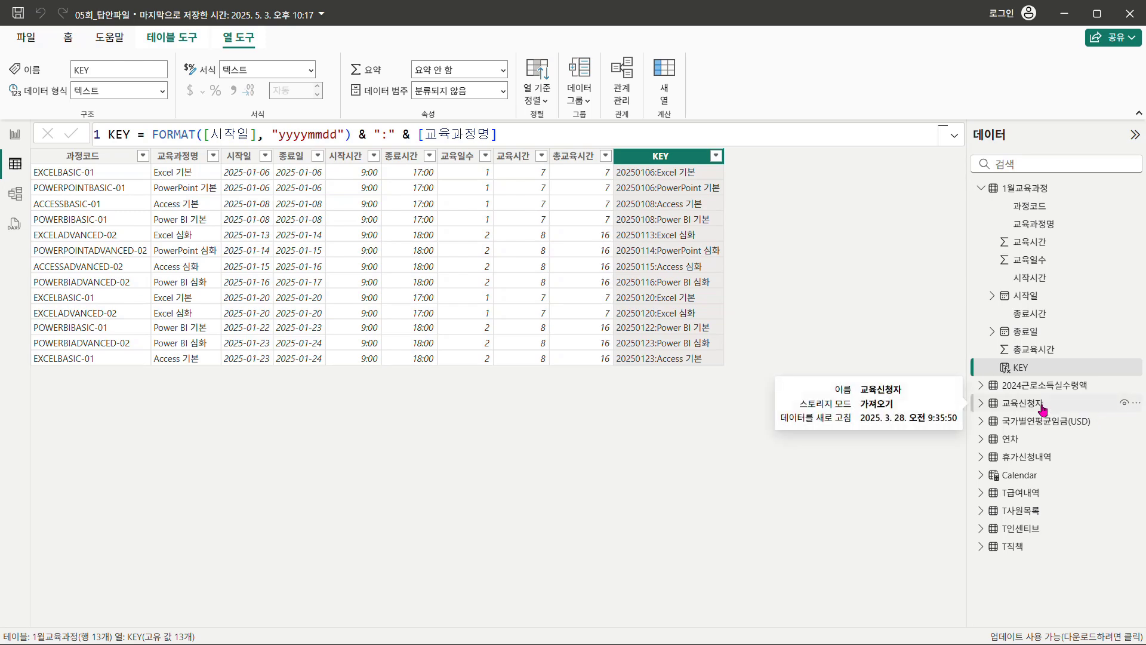
Add a calculated column to the 교육신청자 table: KEY = FORMAT([신청일], "yyyymmdd") & ":" & [과정명]
left_click(1022, 403)
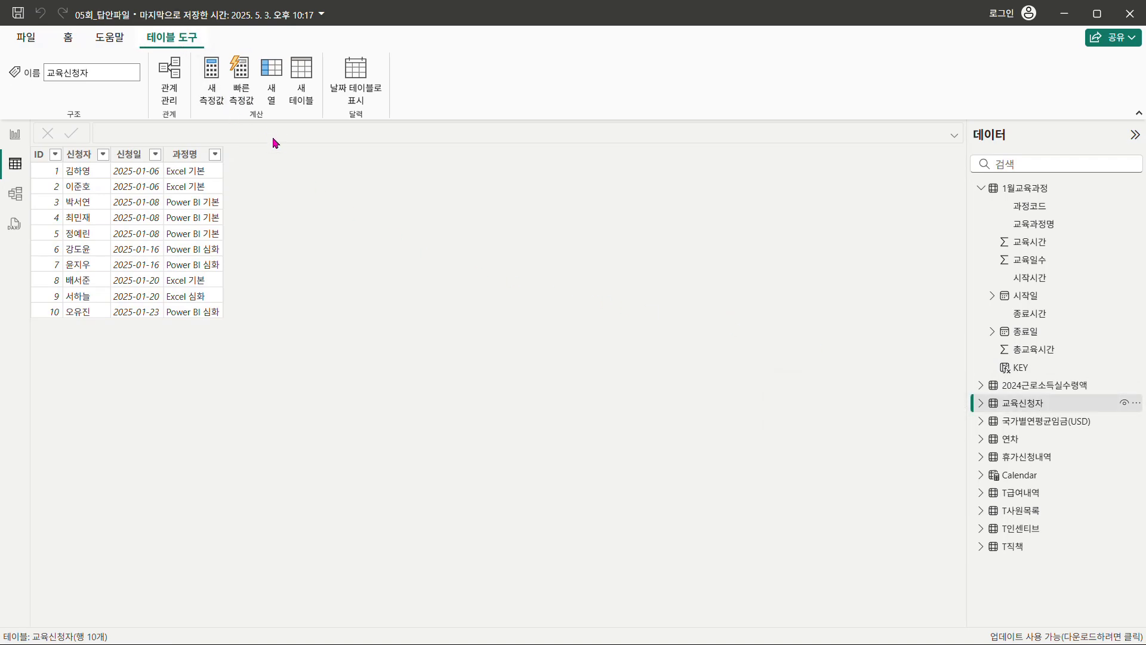
left_click(268, 99)
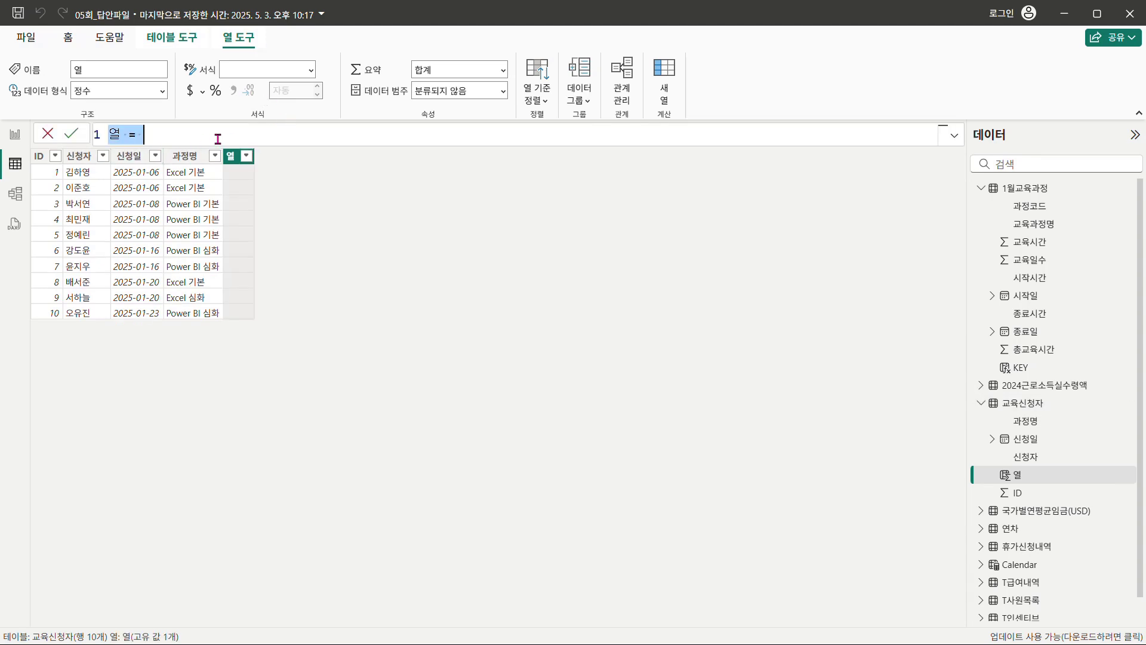
key("Home")
key("shift+Right")
type("KEY")
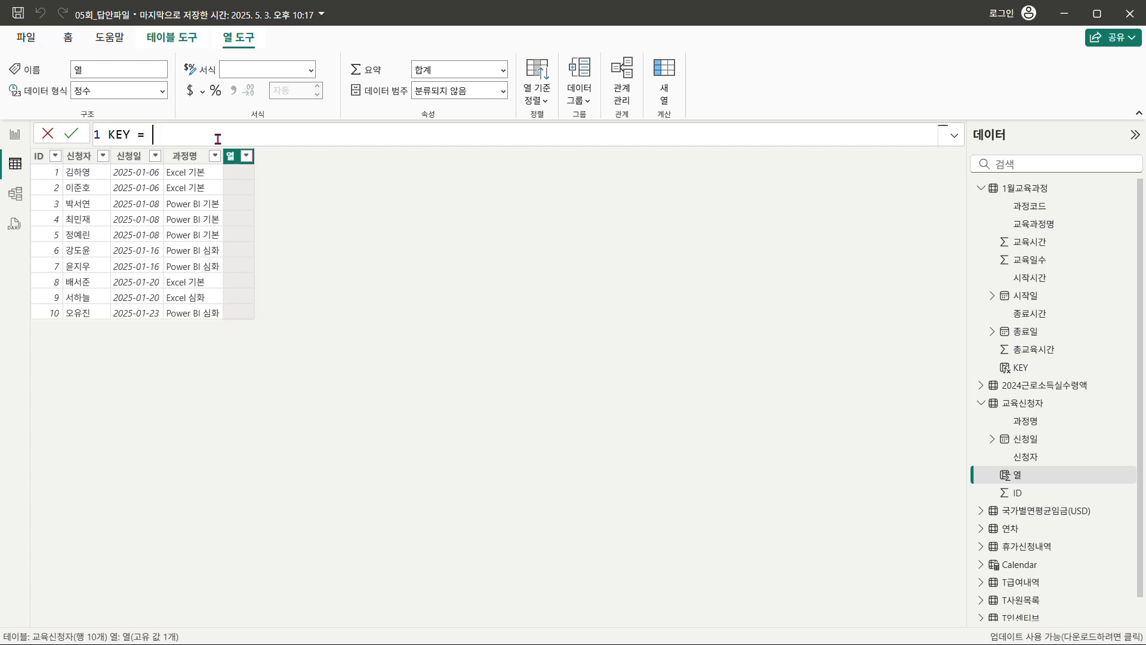
type("form")
key("Tab")
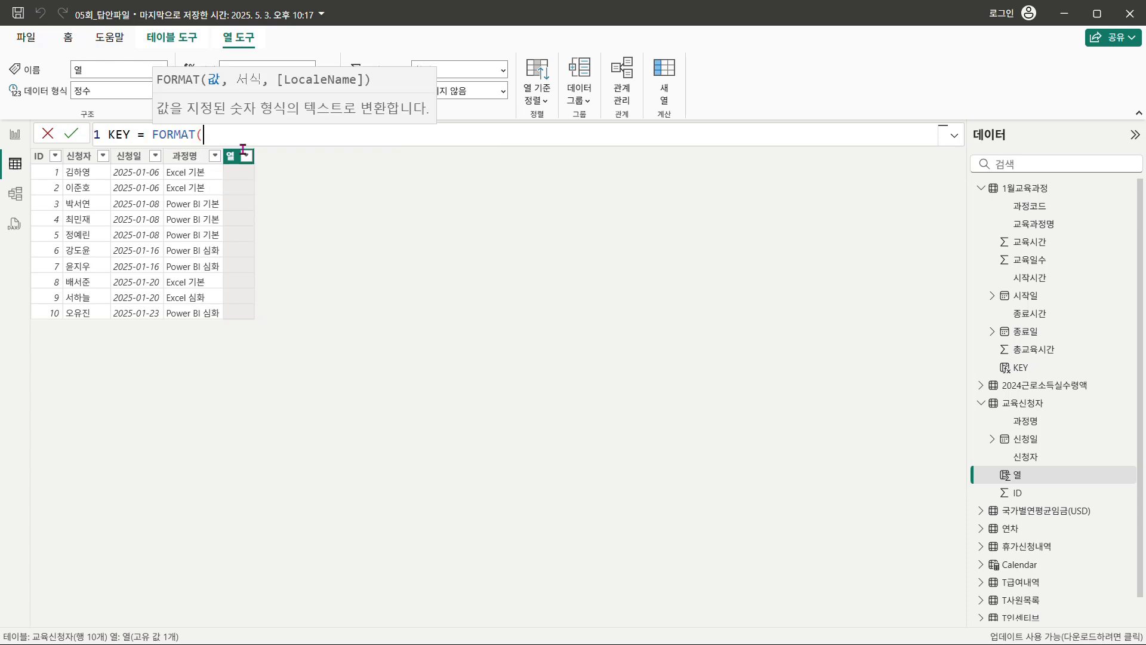
type("[")
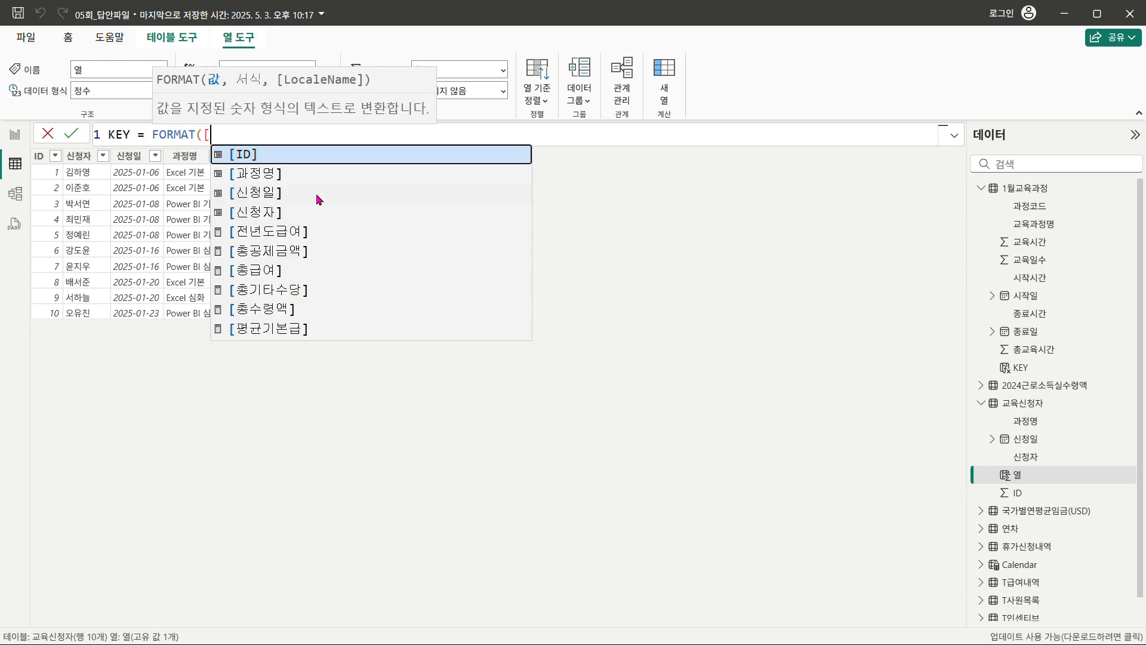
left_click(271, 201)
type(", \"")
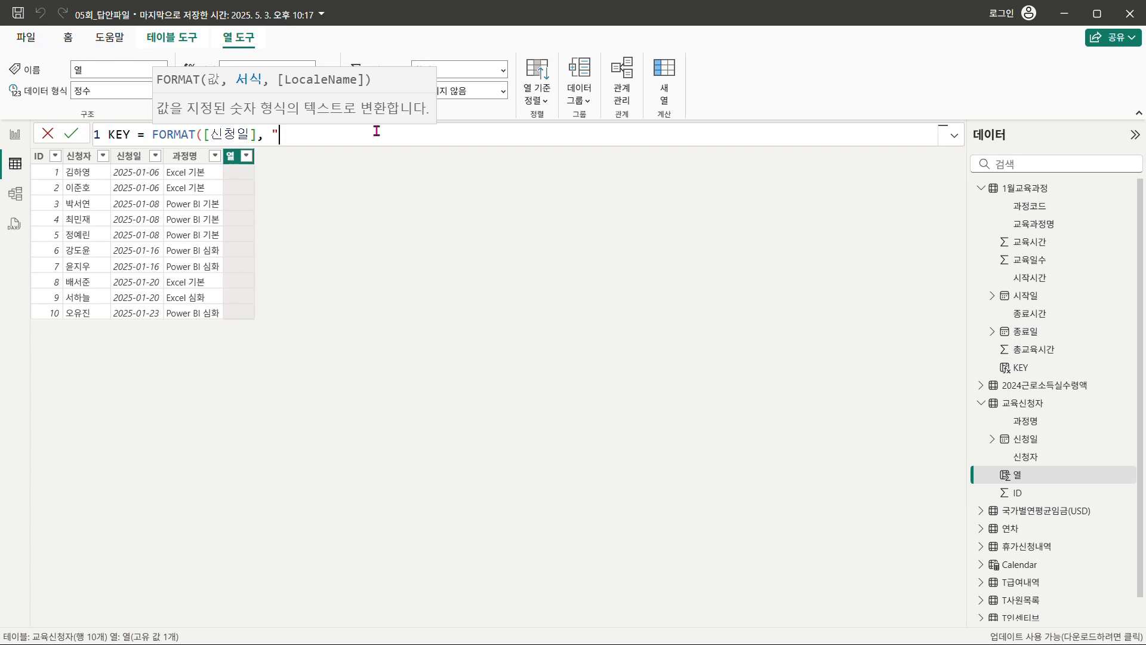
type("yyyymmdd\")")
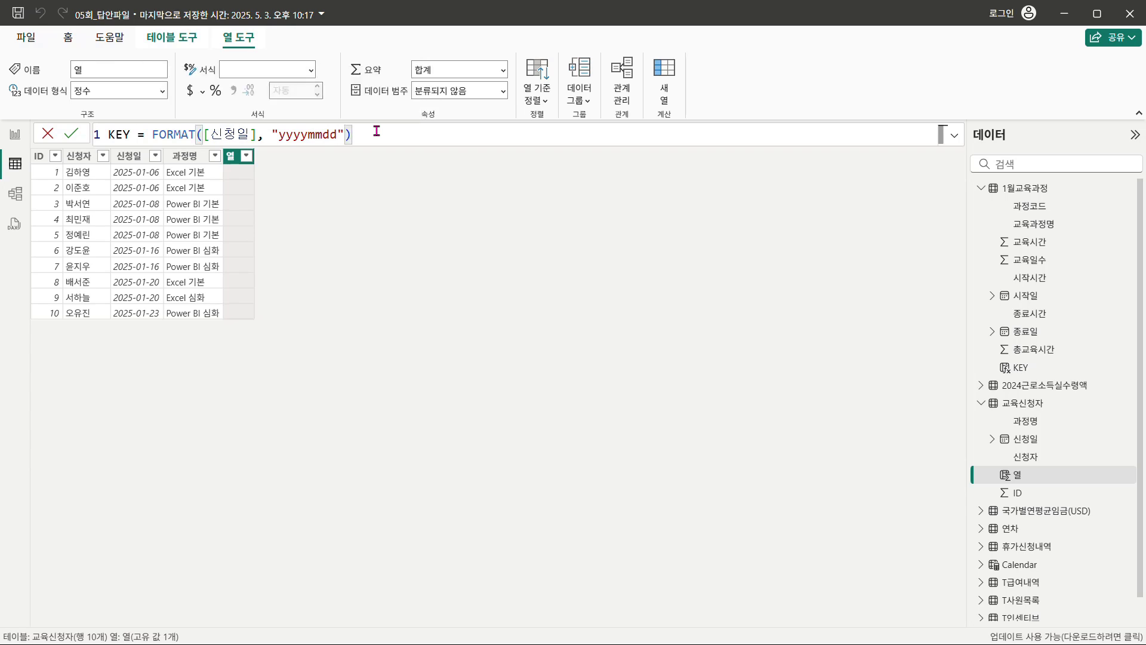
type(" & \":\" & [")
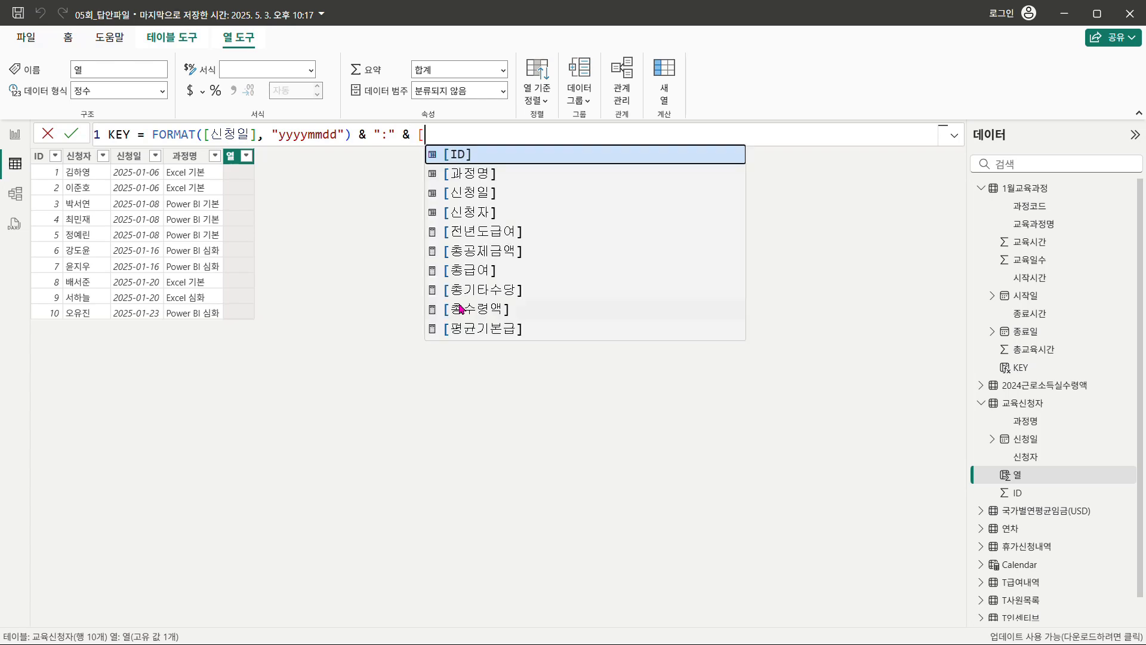
left_click(472, 174)
key("Return")
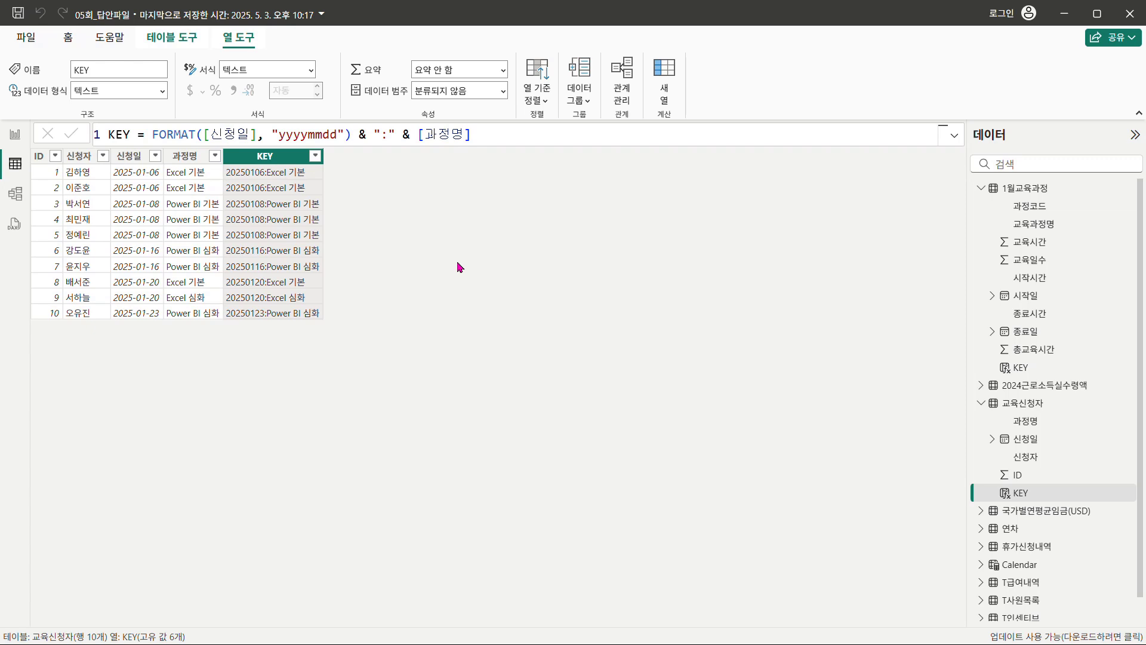
Add the 1월교육과정 and 교육신청자 tables side by side to the 교육 layout of the model view
left_click(16, 196)
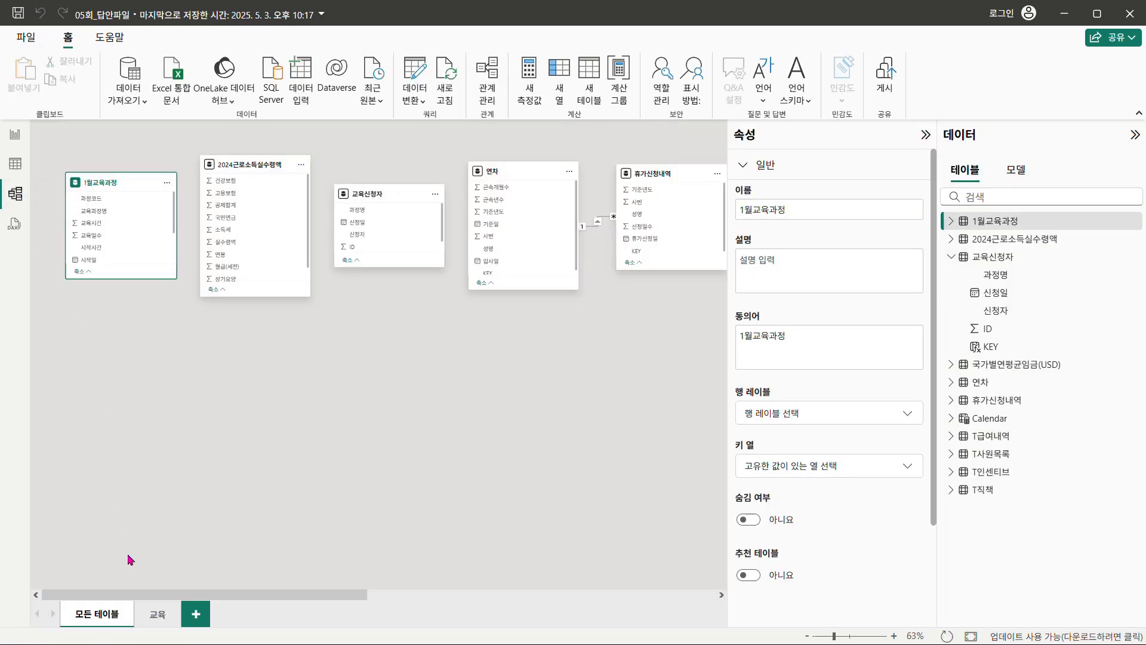
left_click(156, 615)
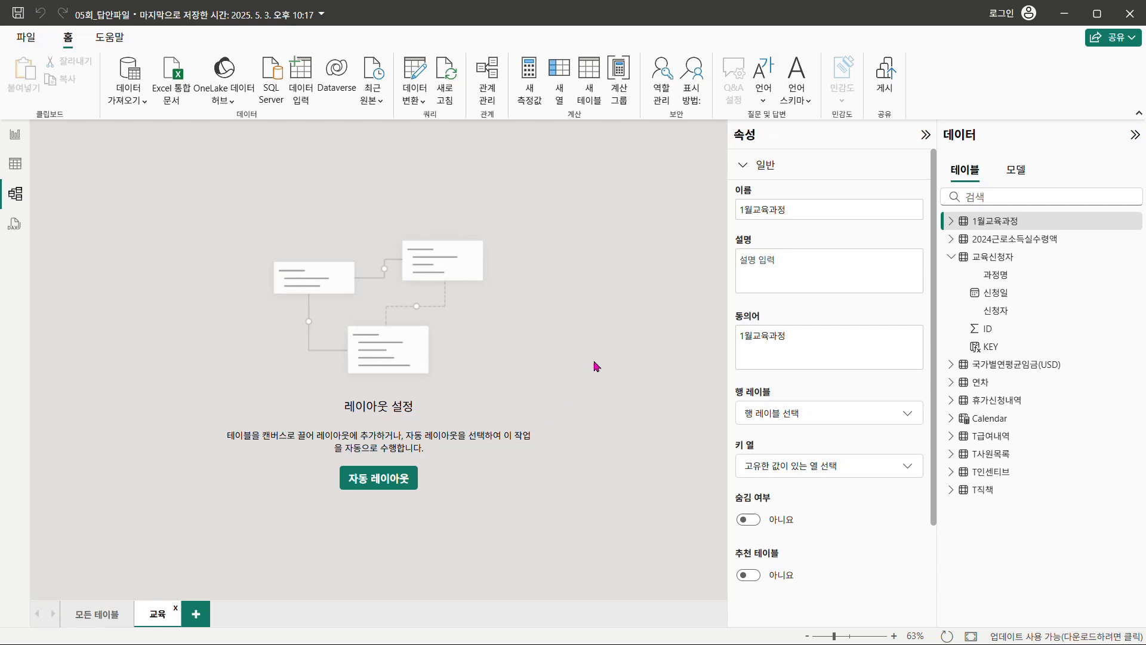
left_click_drag(1002, 222, 256, 226)
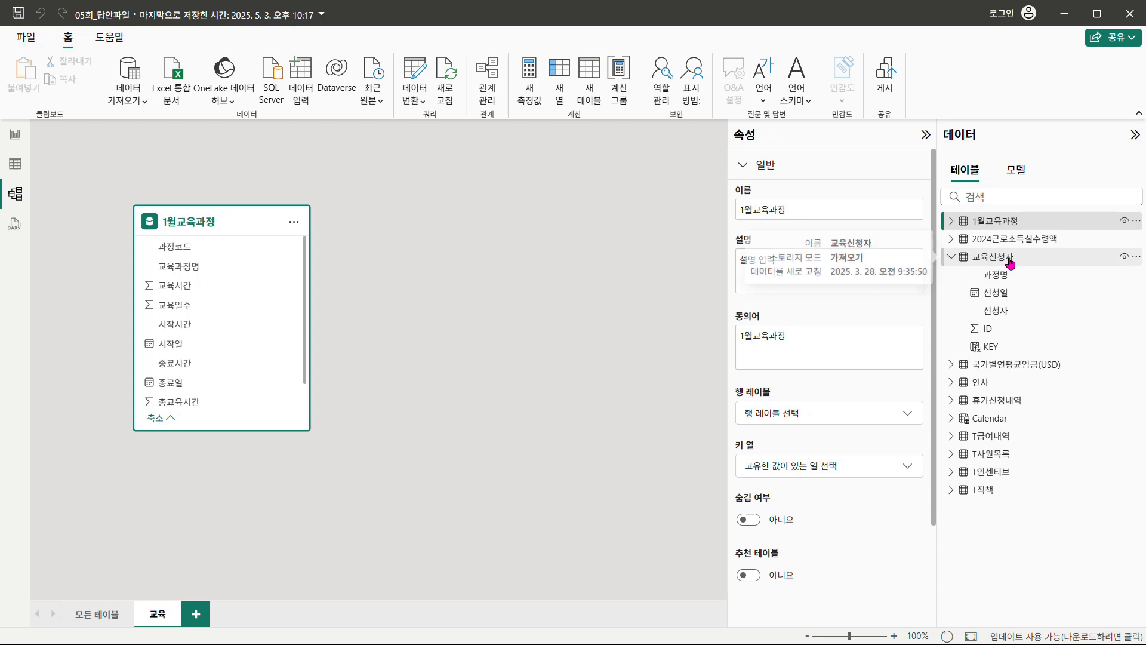
left_click_drag(1009, 258, 473, 227)
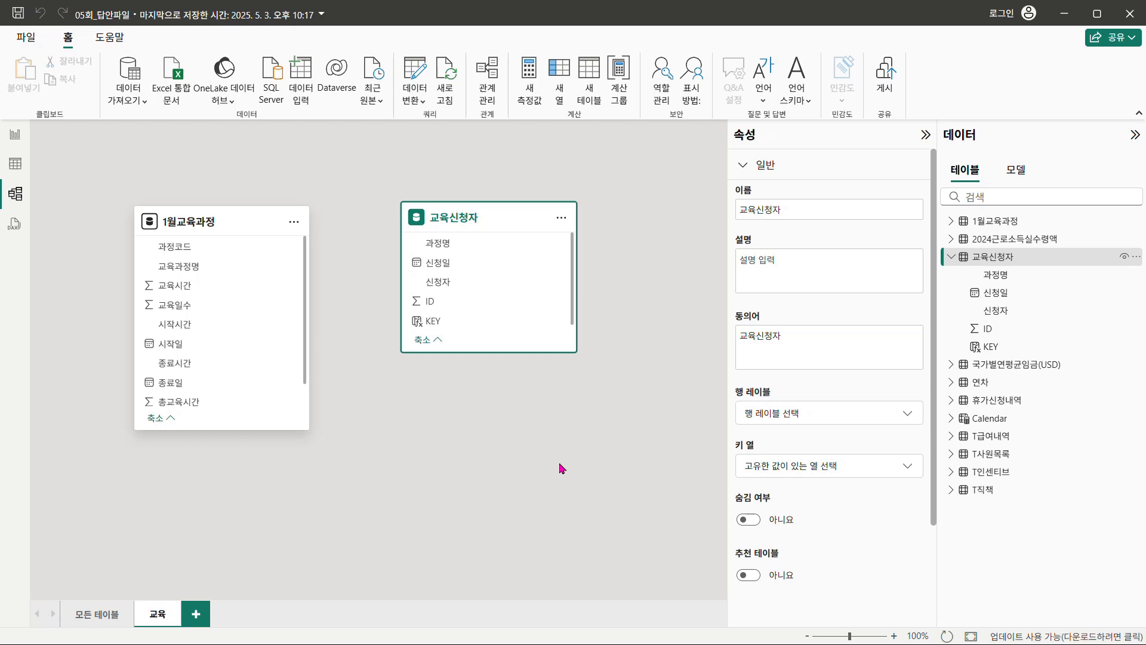
Create an active one-to-many relationship from 1월교육과정[KEY] to 교육신청자[KEY] with Single cross-filter direction
scroll(256, 374, "down", 1)
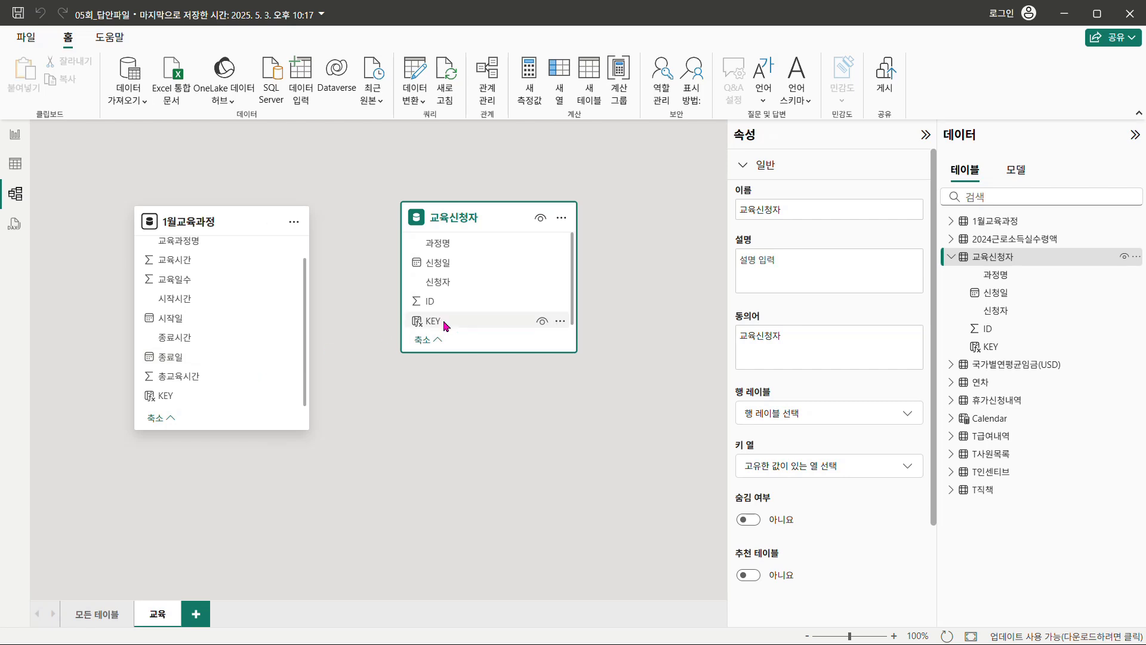
scroll(447, 326, "down", 1)
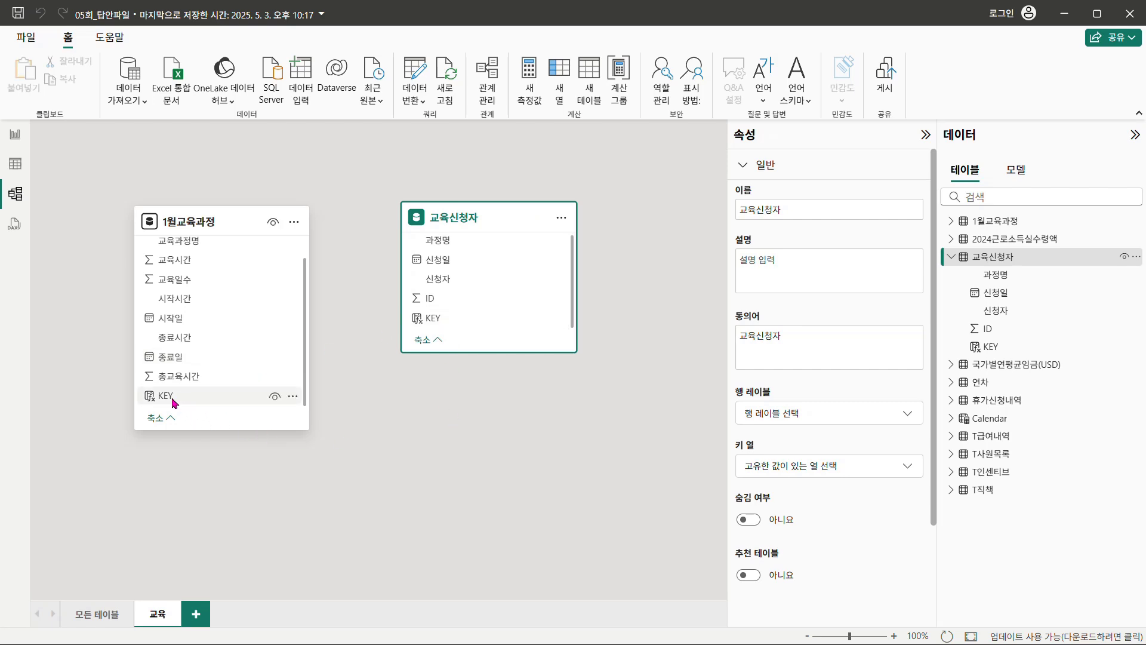
left_click_drag(170, 403, 462, 327)
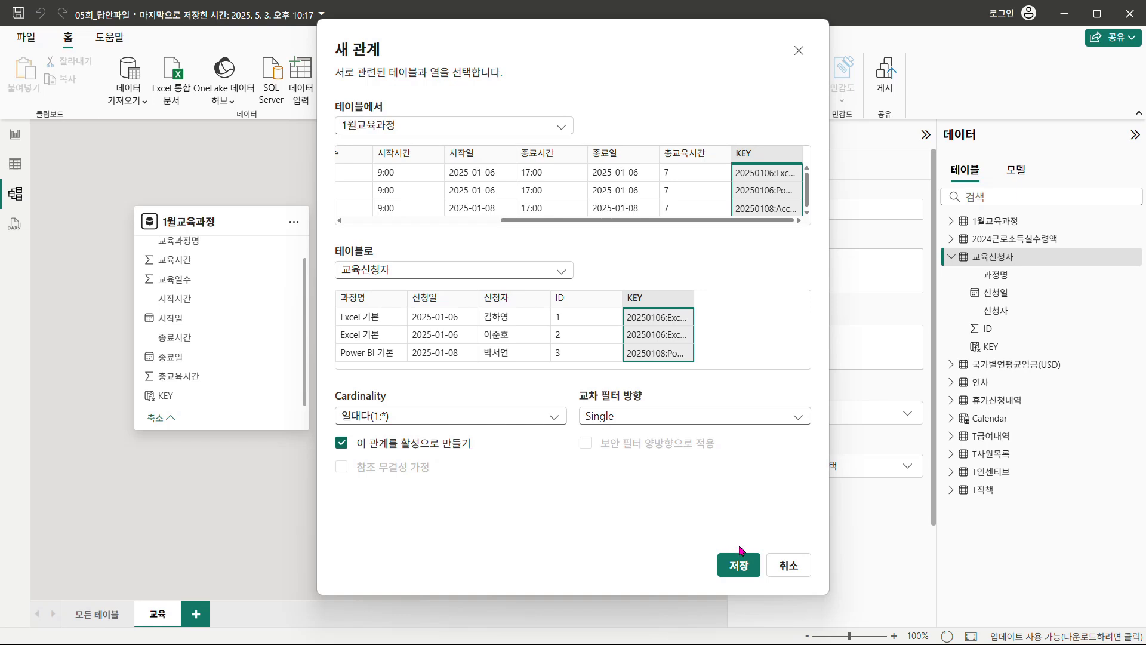
left_click(735, 567)
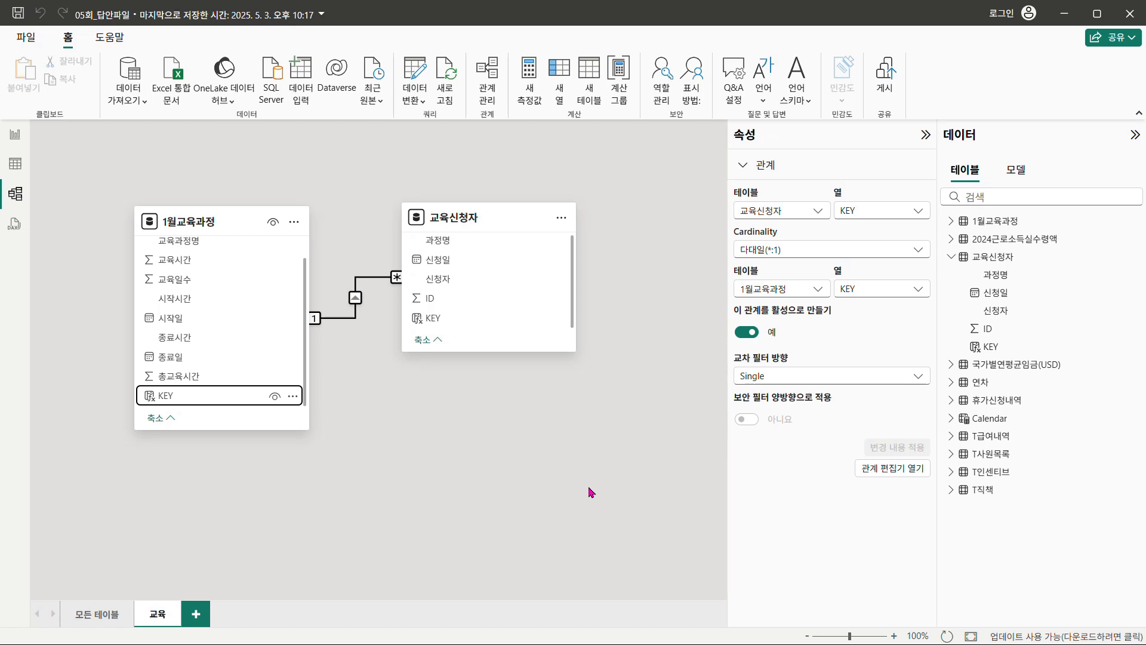
left_click(565, 419)
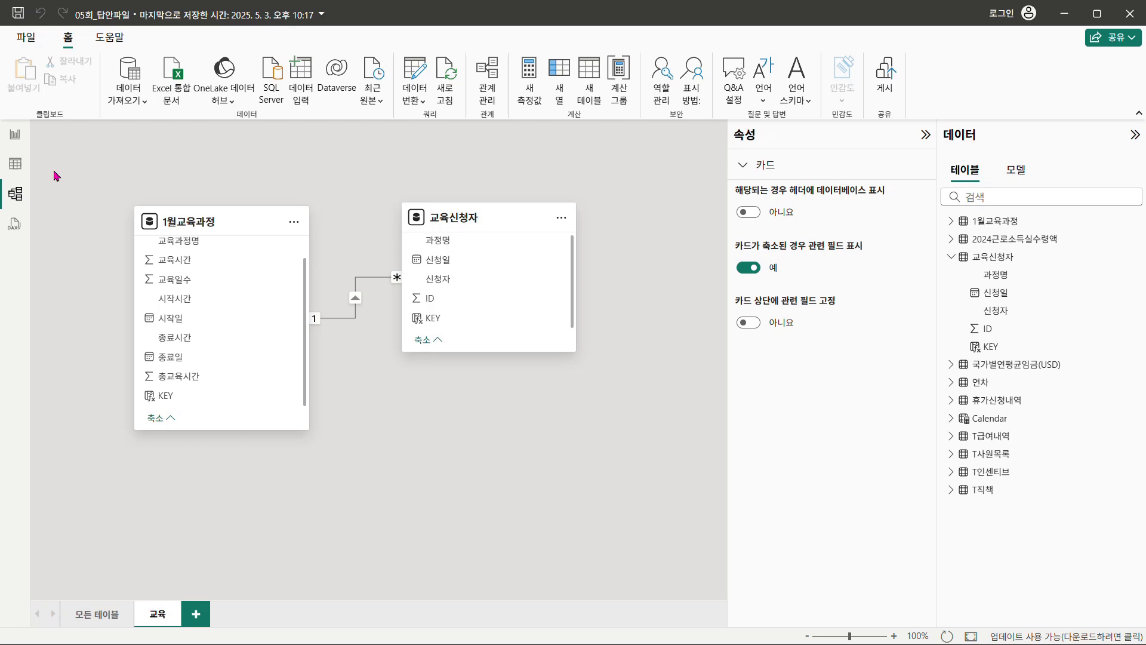
Start a new calculated column named 연차일수 in the 연차 table from the table view
left_click(16, 166)
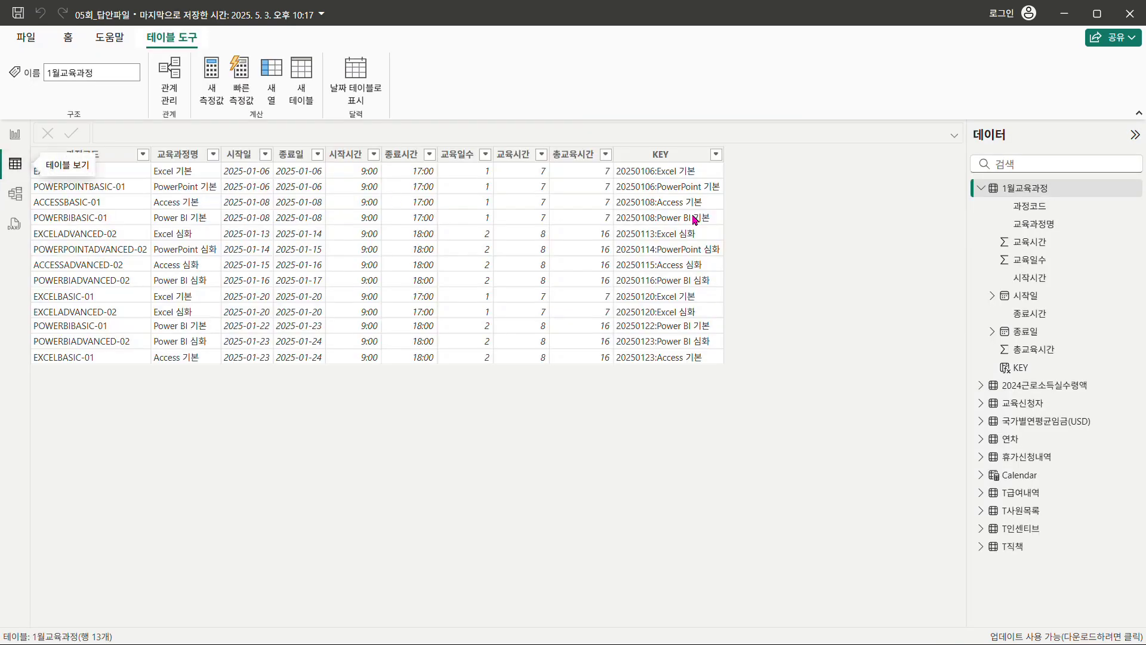
left_click(981, 187)
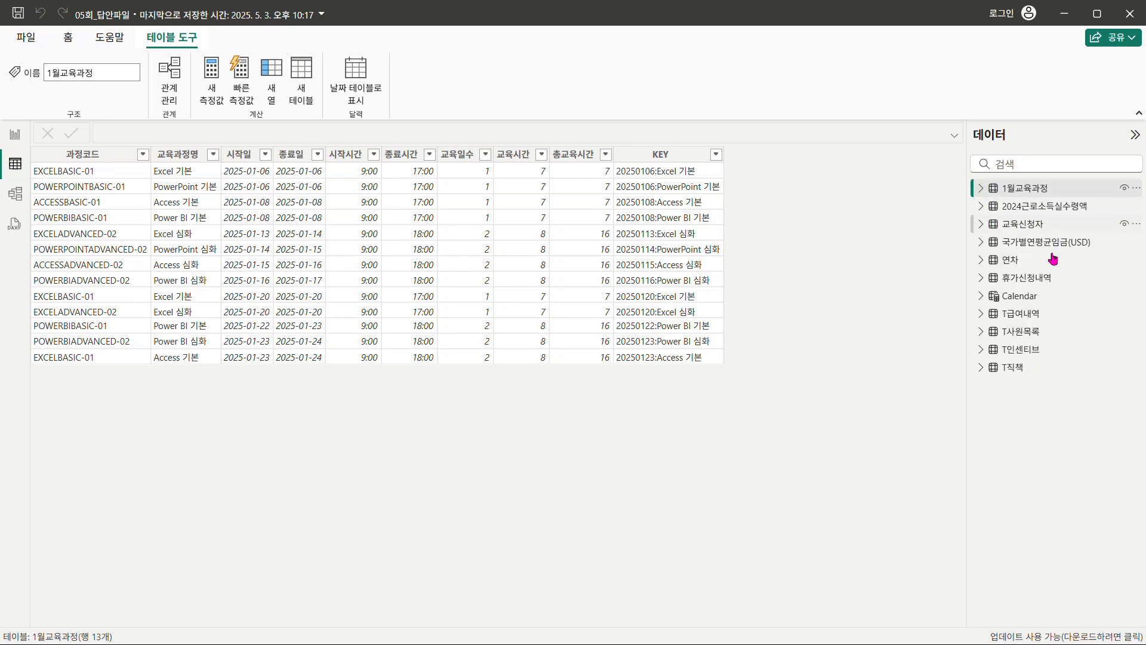
left_click(1018, 263)
left_click(980, 261)
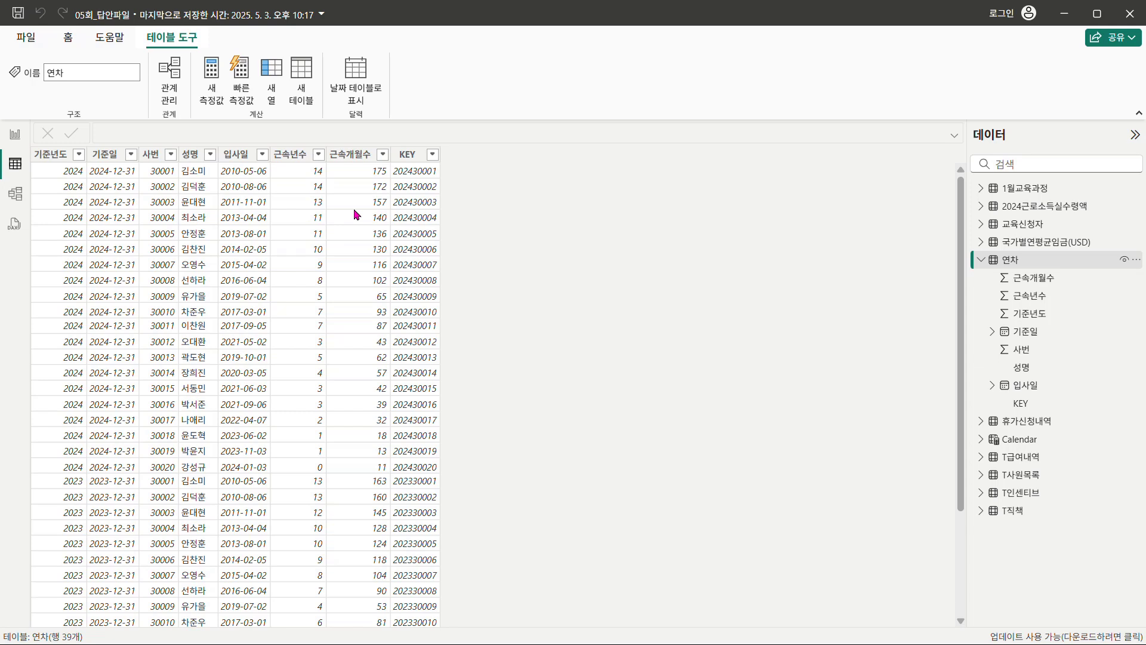
left_click(273, 99)
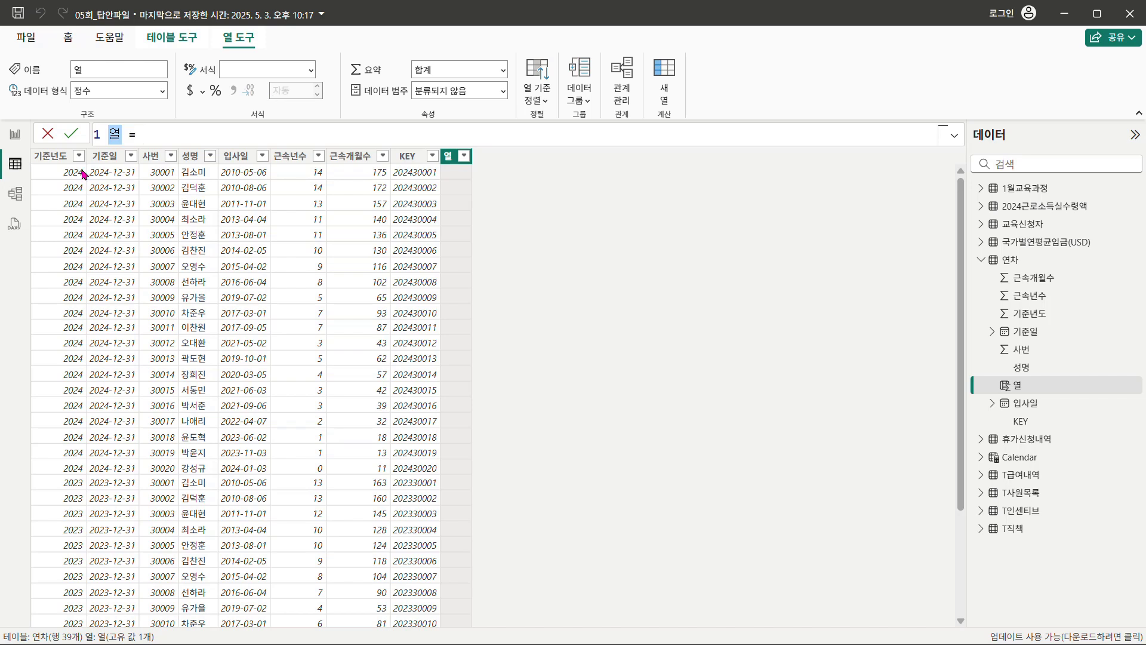
type("연차일수")
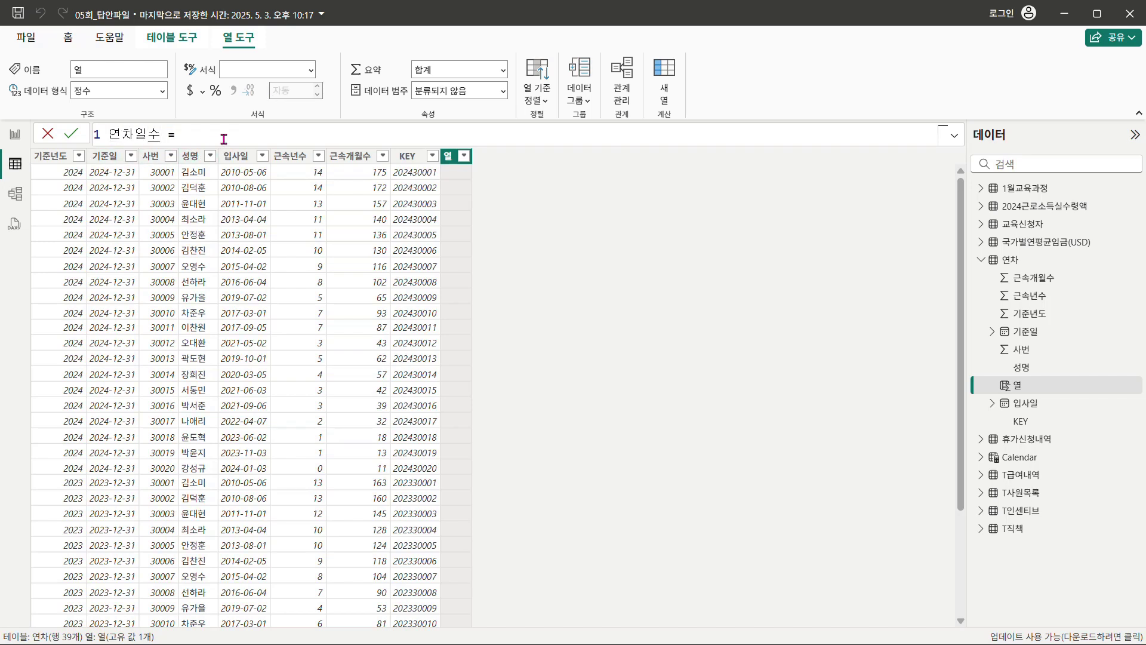
Begin the 연차일수 formula with an IF that returns 20 when [근속년수]>=8
left_click(189, 135)
type("if")
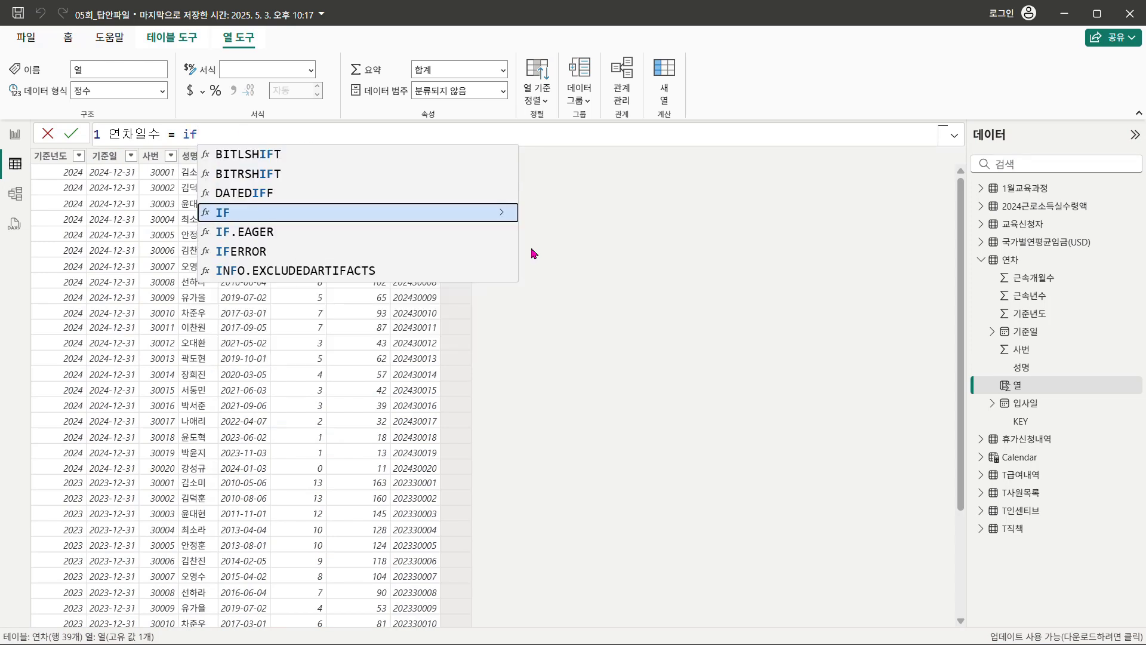
key("Tab")
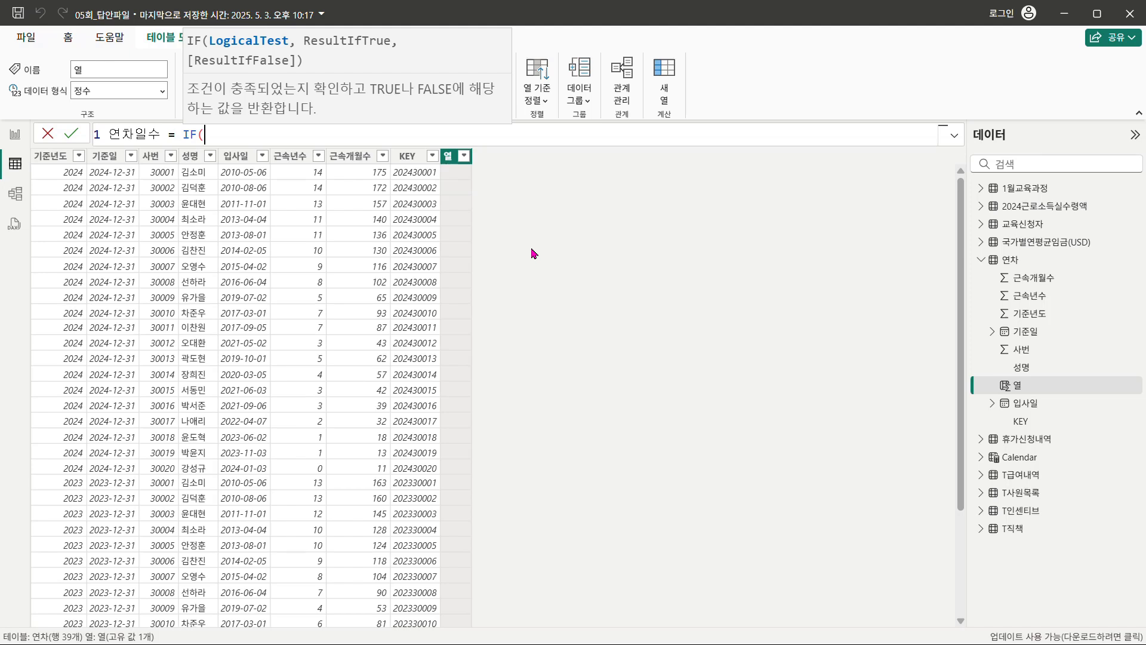
type("[")
left_click(346, 194)
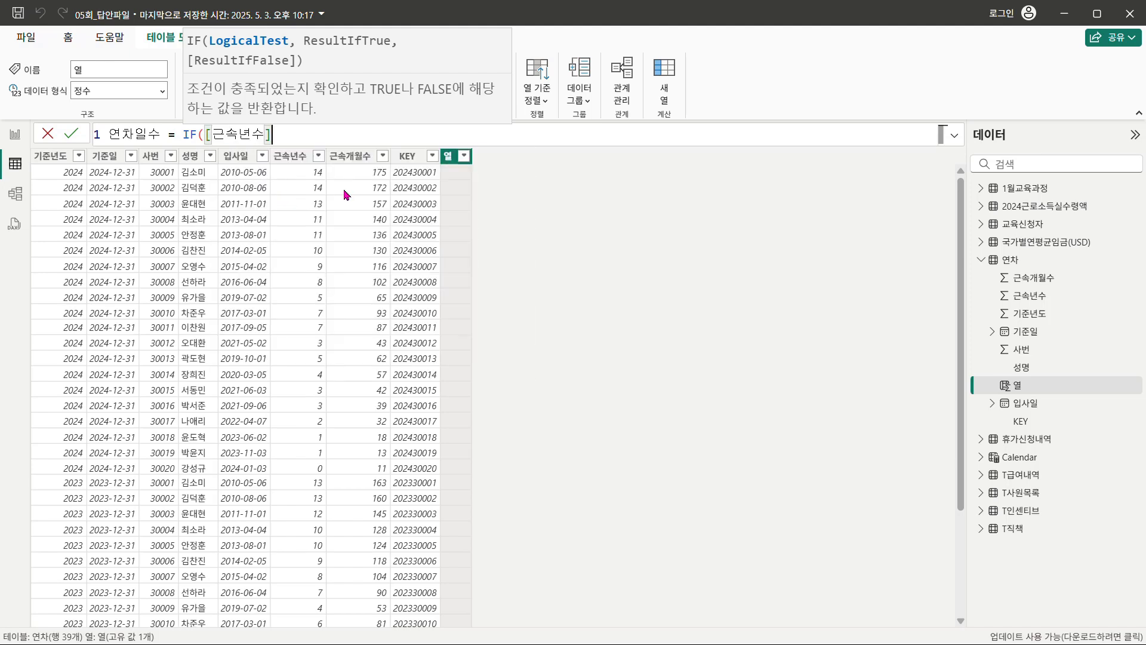
type(">=8,")
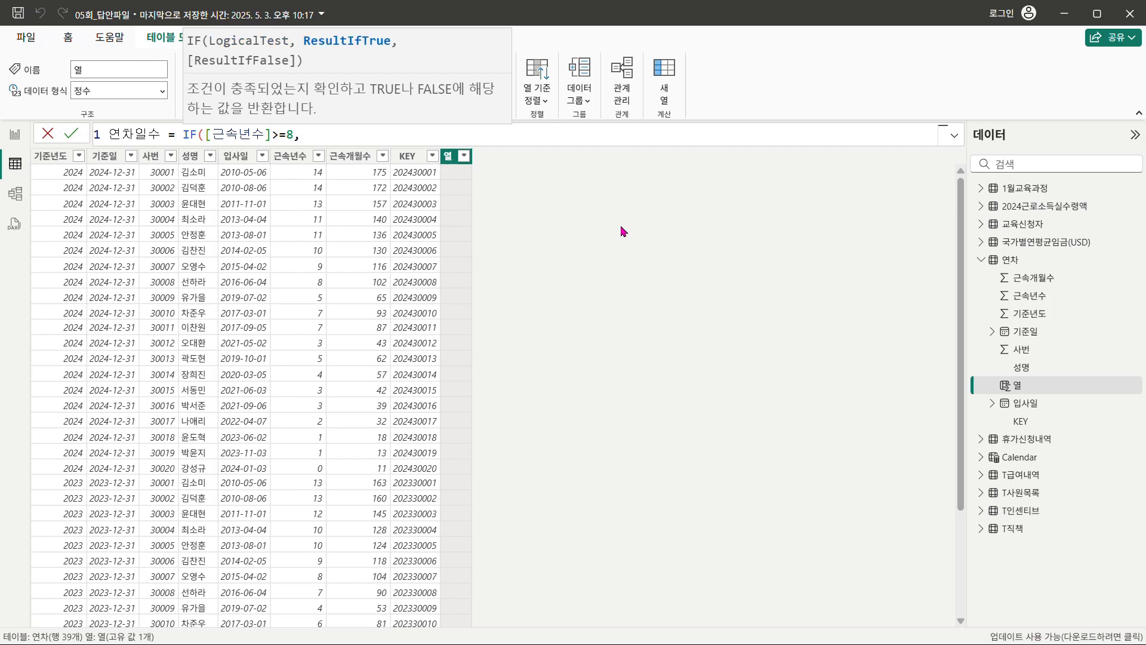
type(" 20")
type(", ")
Nest a second IF as the false result, returning 16 when [근속년수]>=4
type("IF(")
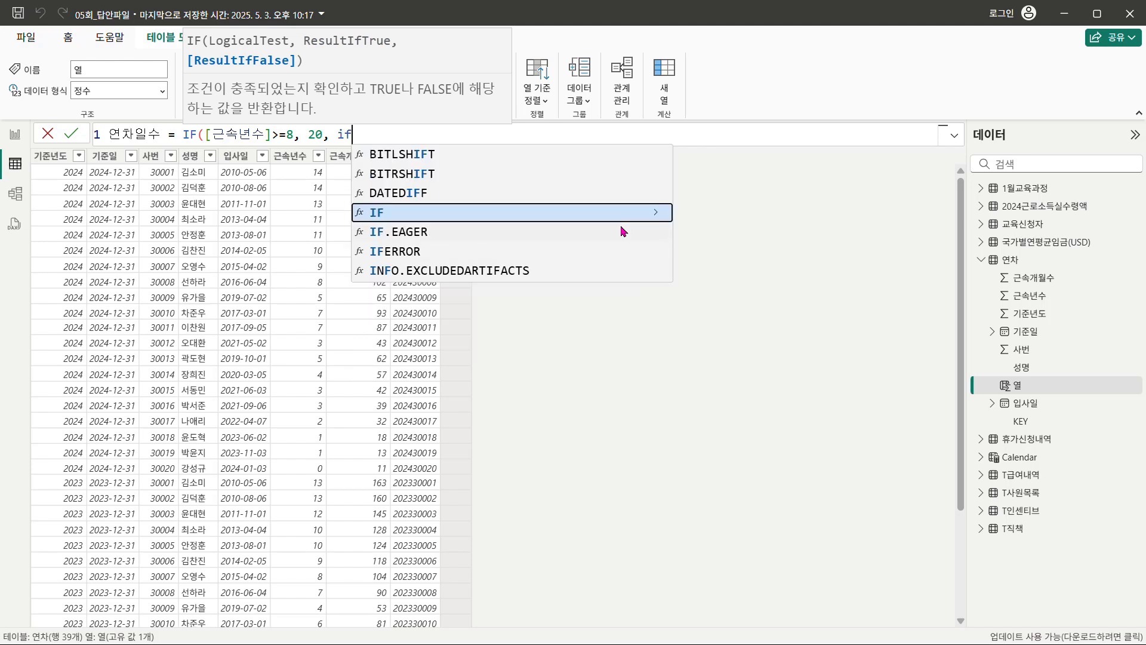
type("[")
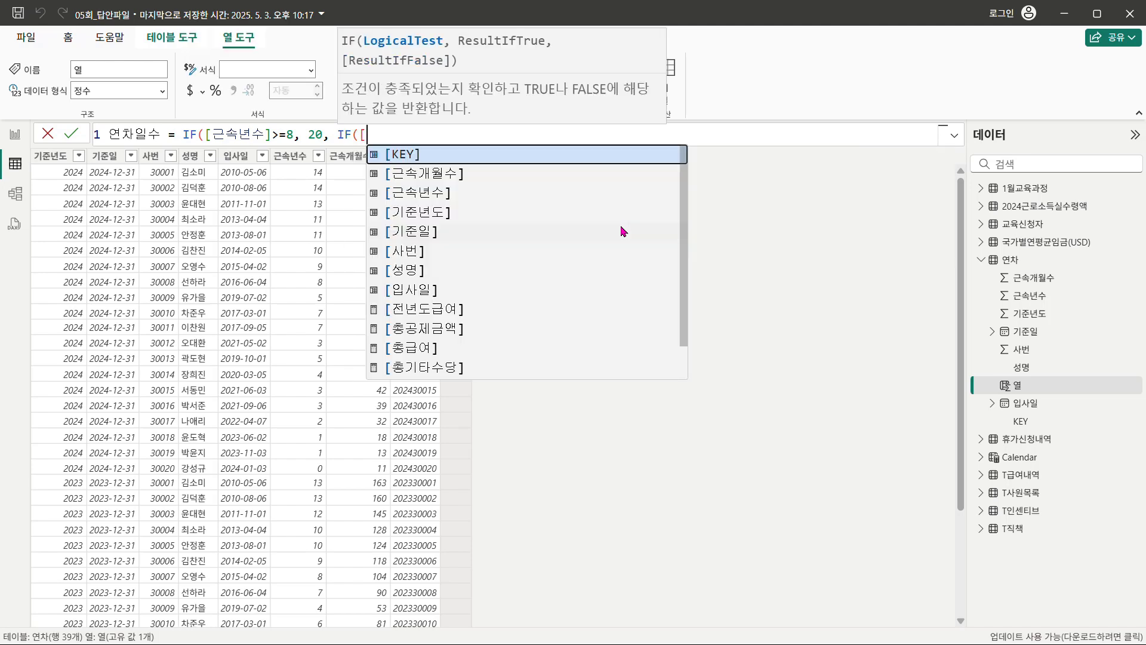
left_click(440, 194)
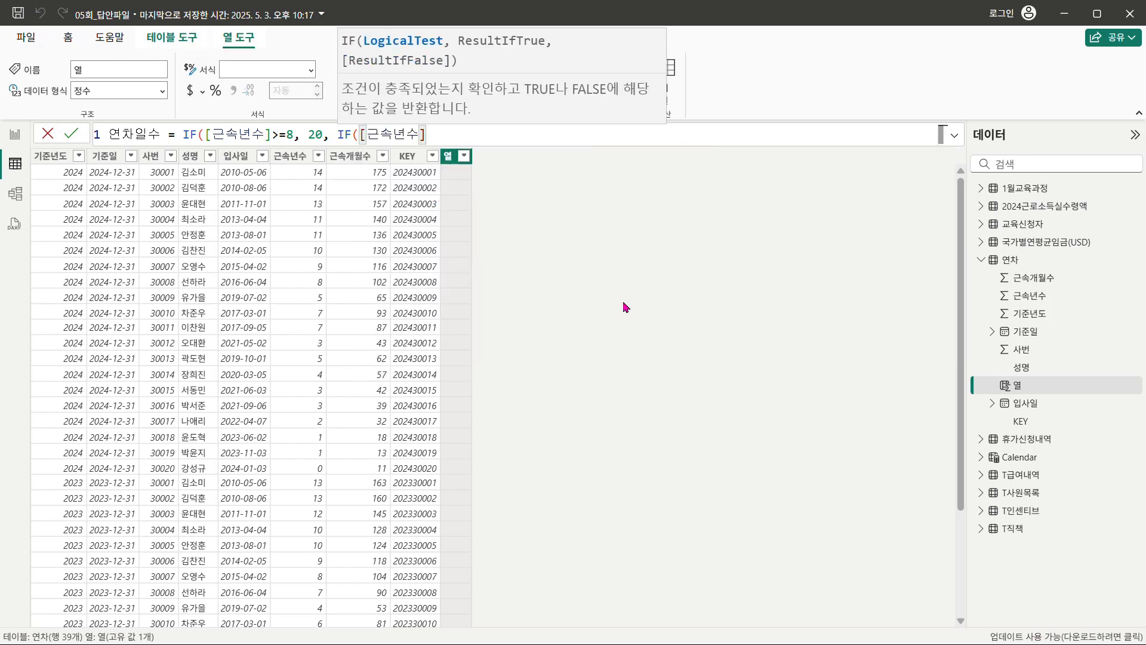
type(">=4, 16")
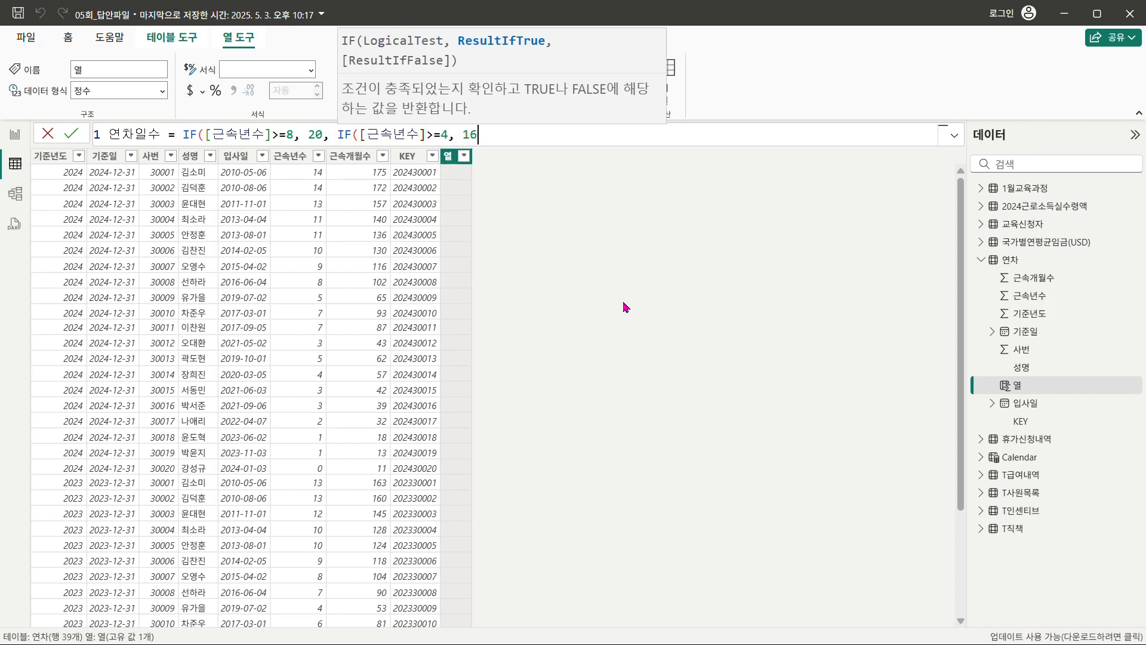
type(", ")
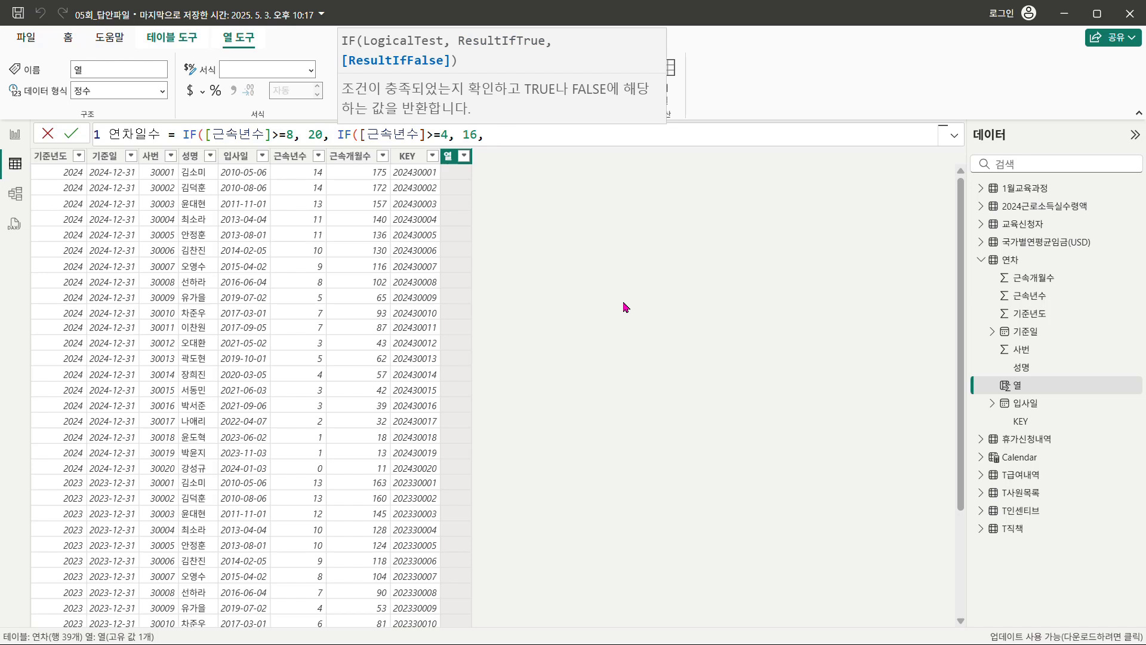
Nest a third IF returning 15 when [근속년수]>=1 and otherwise [근속개월수], close all parentheses and commit the 연차일수 formula
type("IF(")
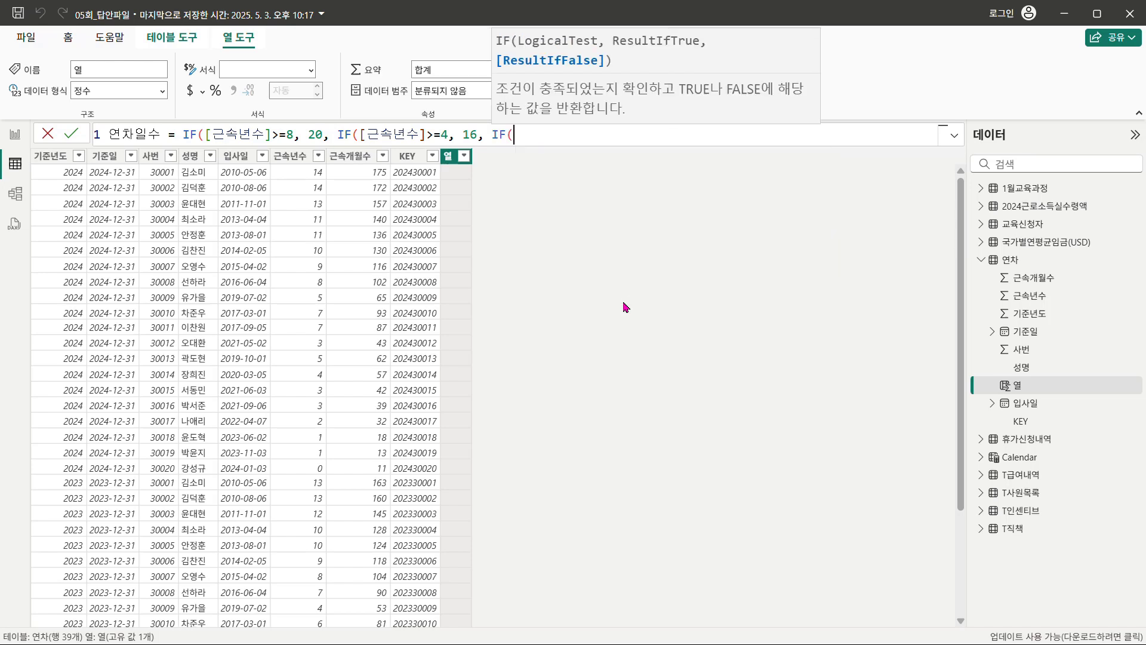
type("[")
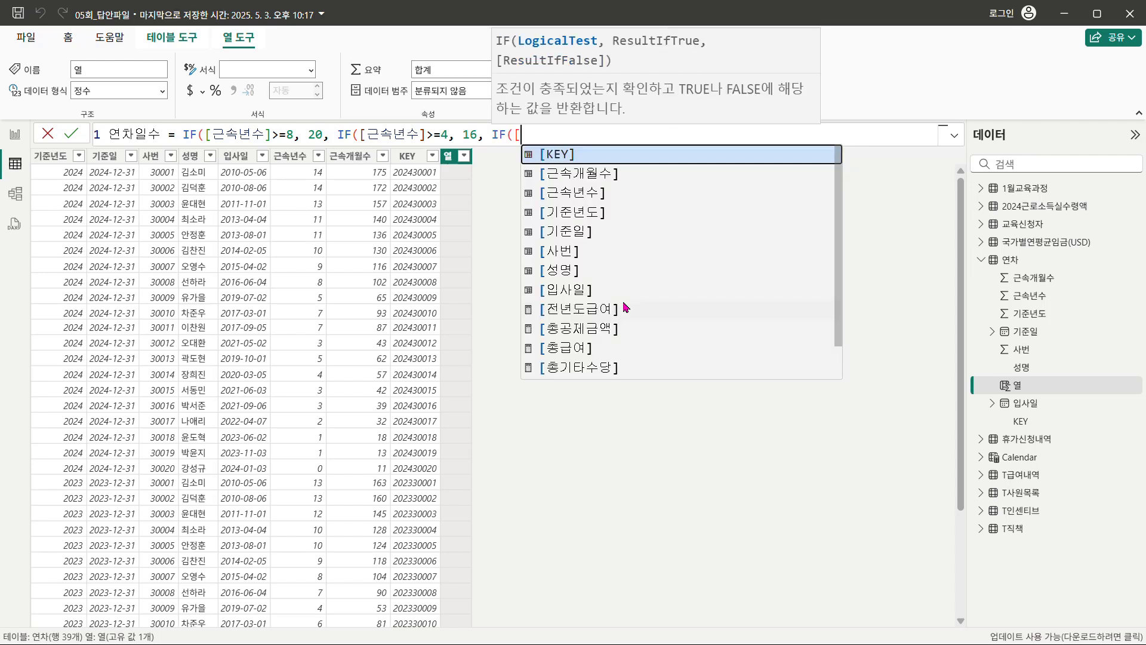
left_click(583, 193)
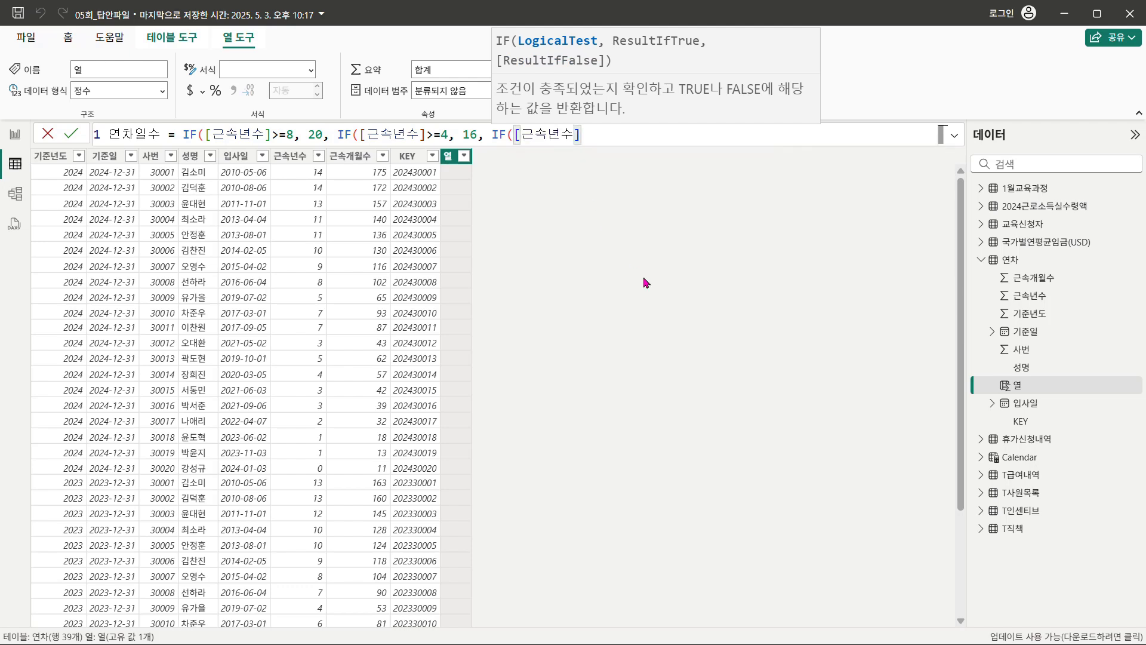
type(">=1, 15")
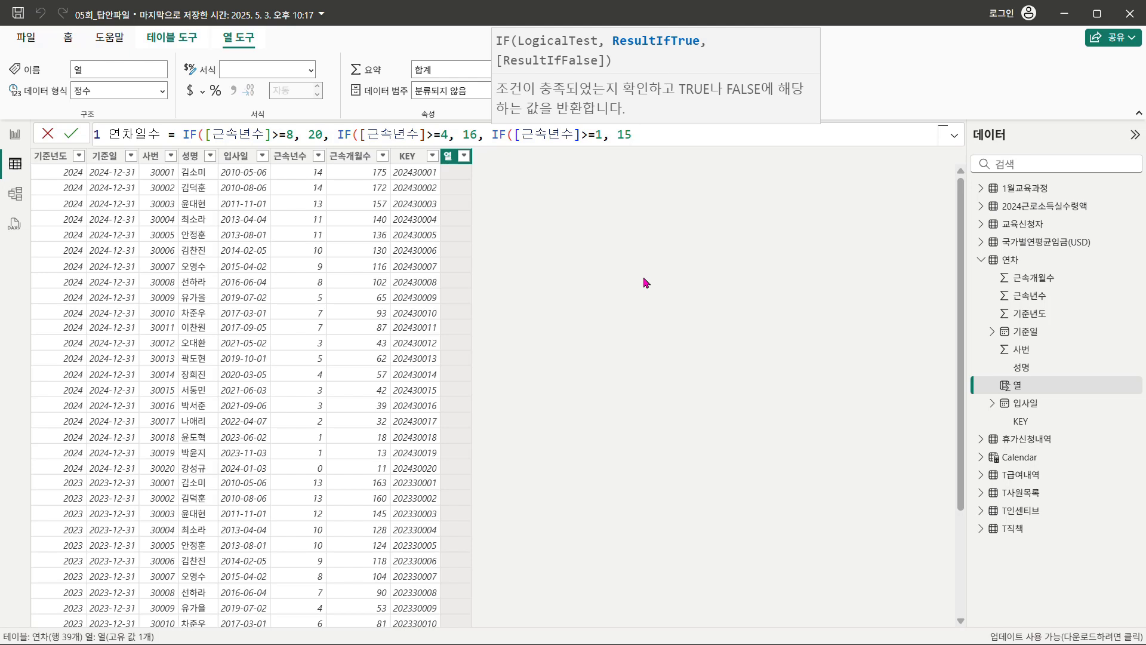
type(",")
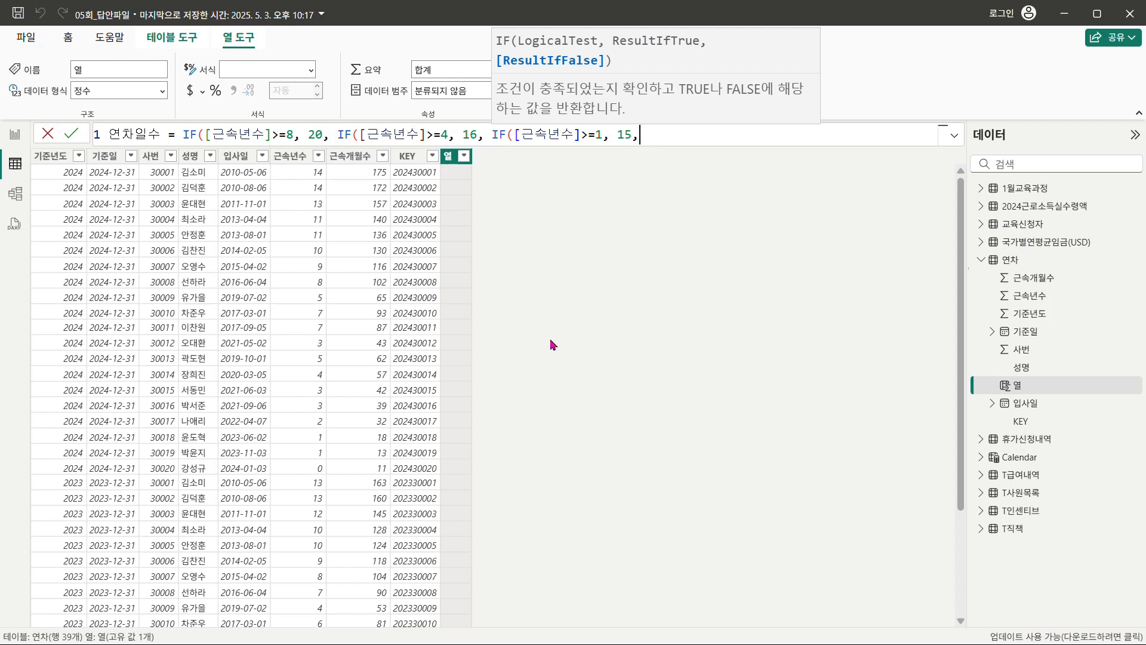
type("[")
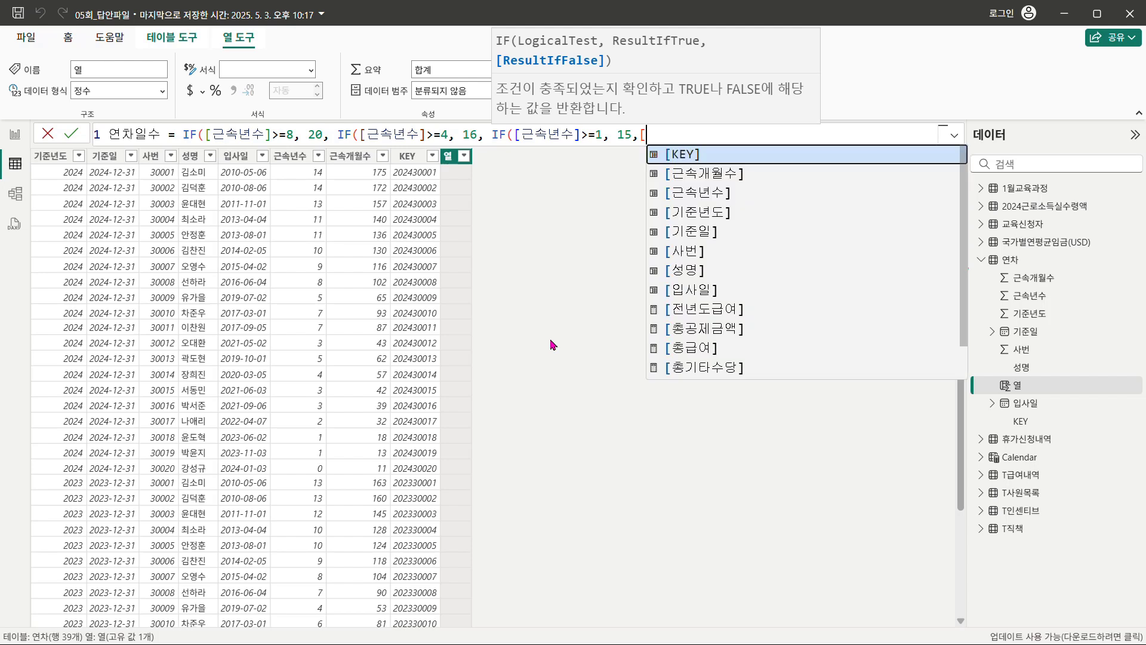
left_click(705, 177)
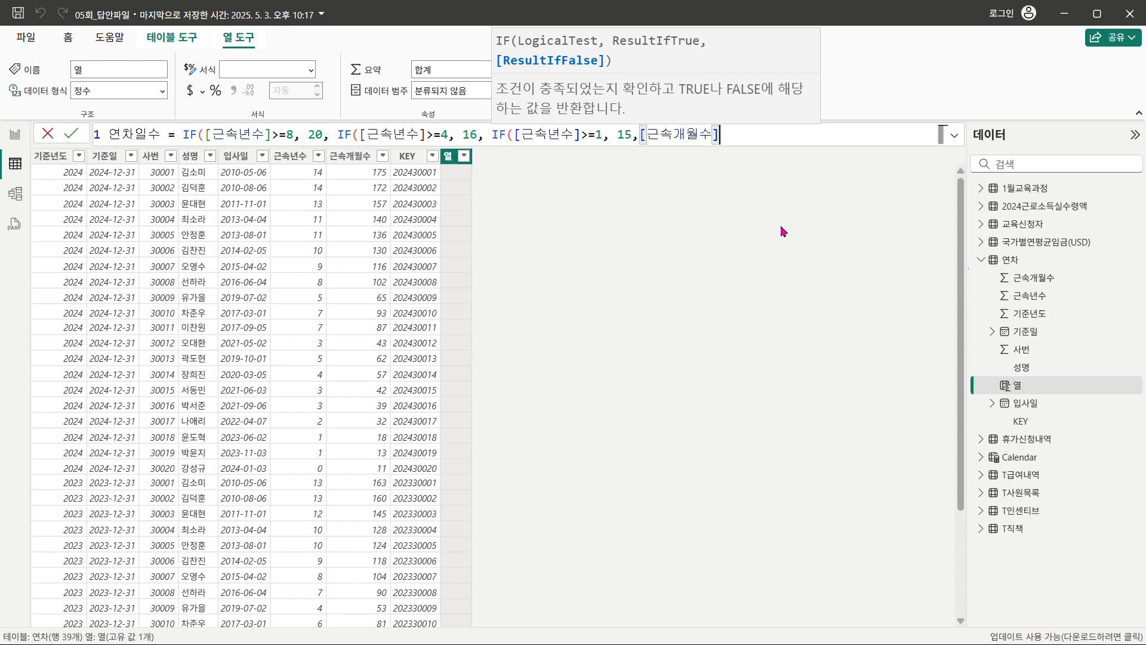
type(")")
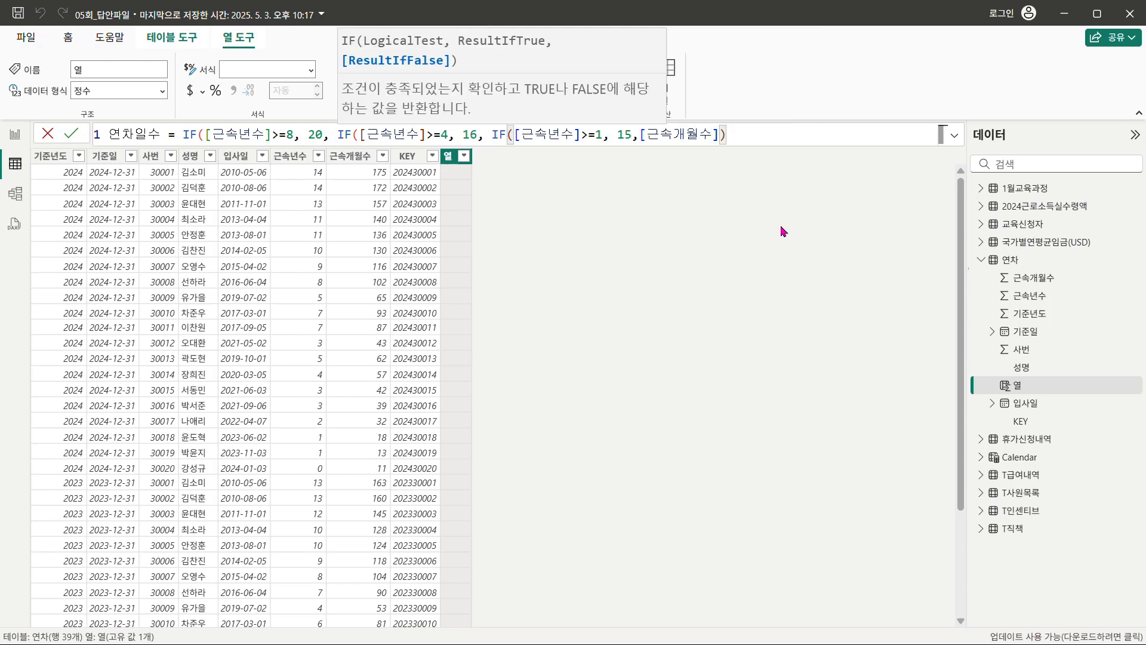
type("))")
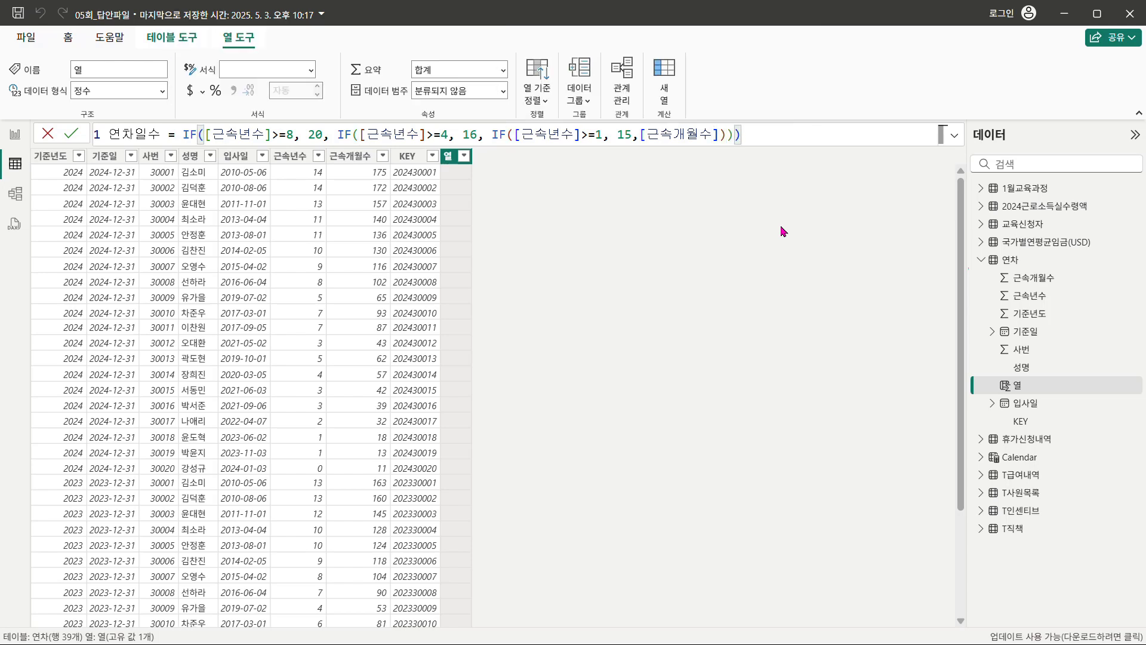
key("Return")
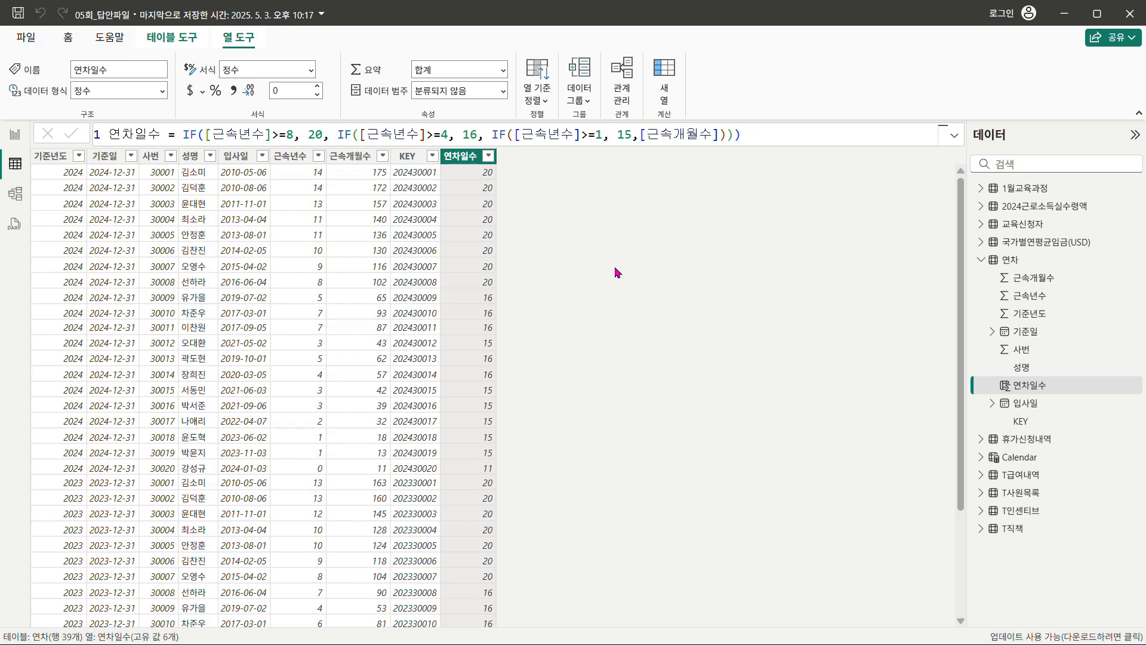
Add a calculated column 연차일수 to the 휴가신청내역 table that retrieves '연차'[연차일수] with RELATED
left_click(1026, 445)
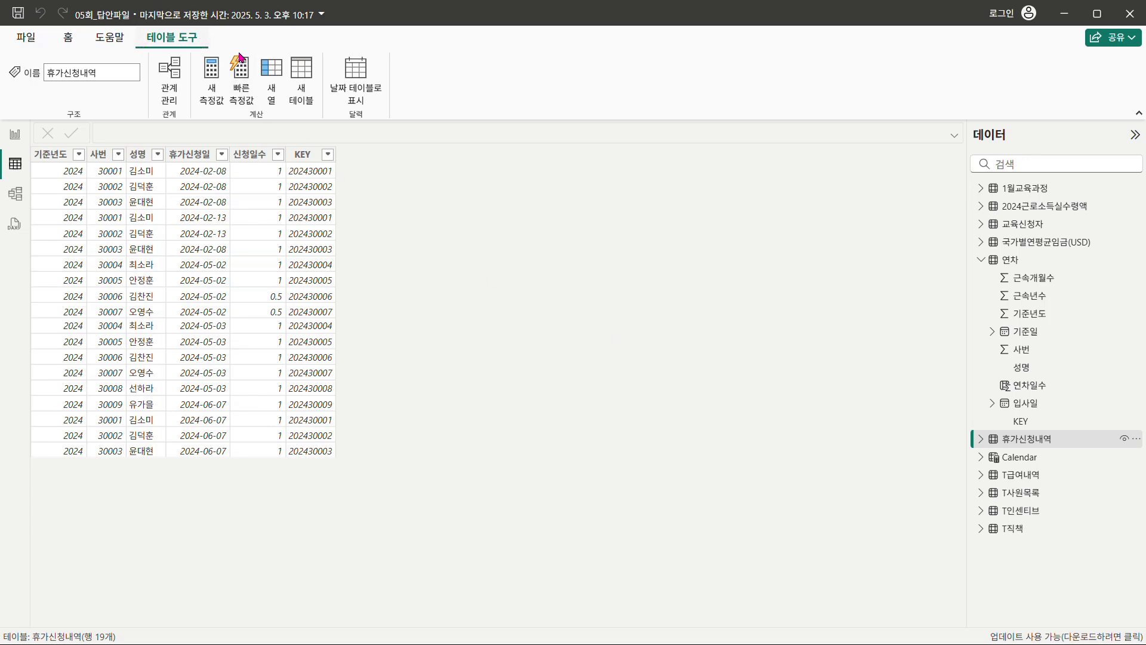
left_click(275, 90)
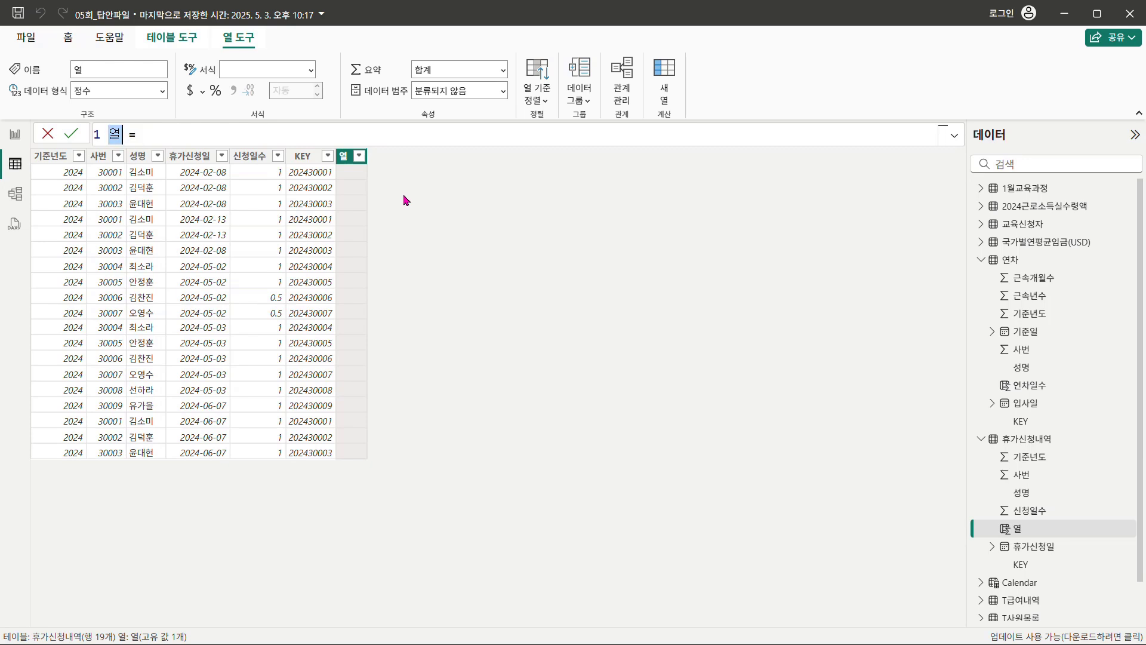
type("연차일수 = rel")
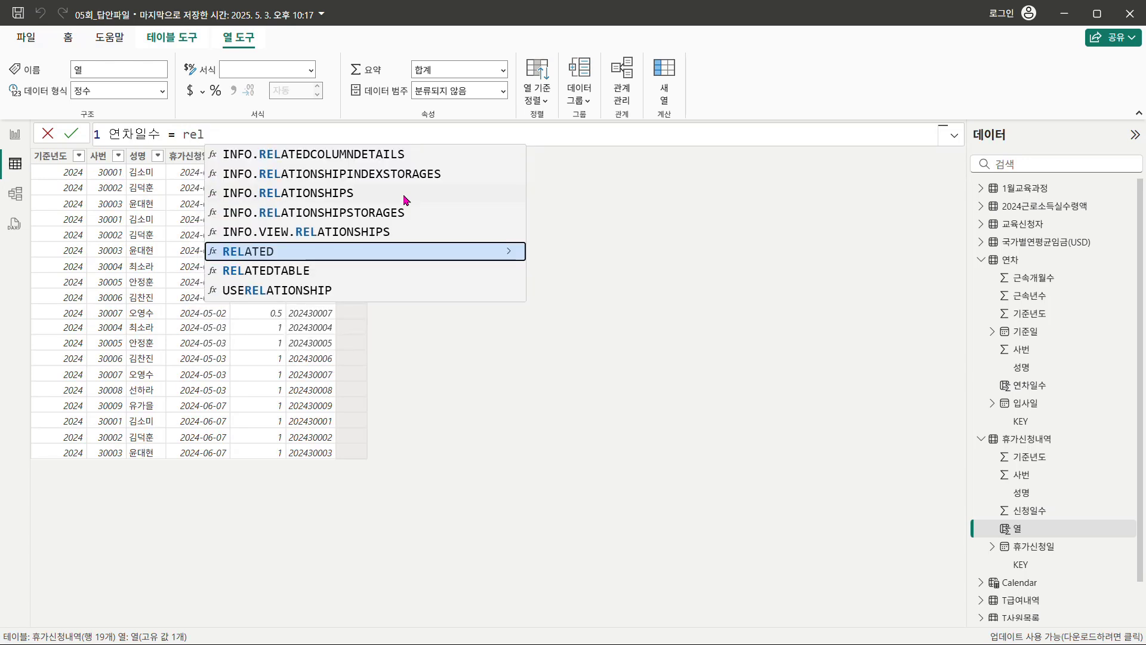
left_click(404, 251)
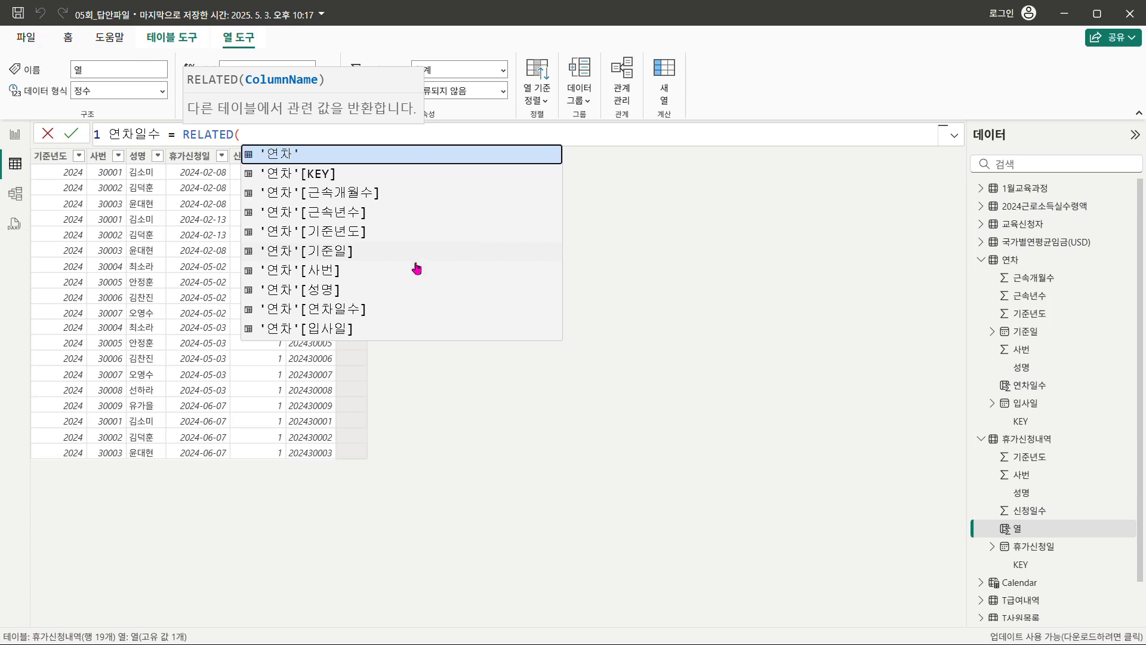
left_click(351, 310)
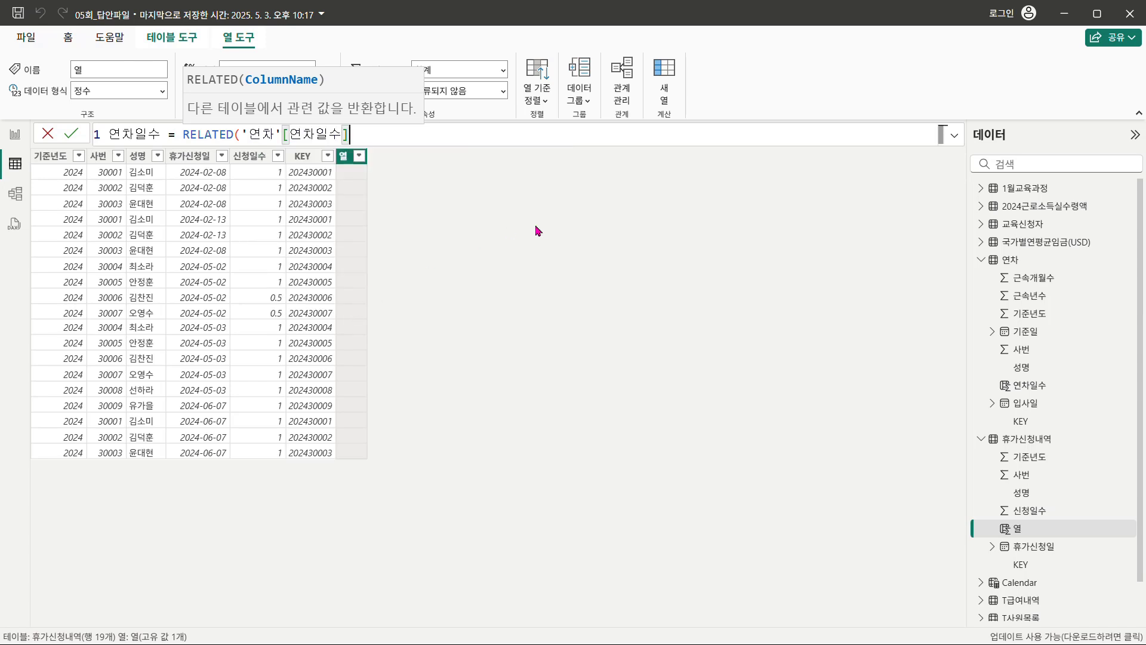
type(")")
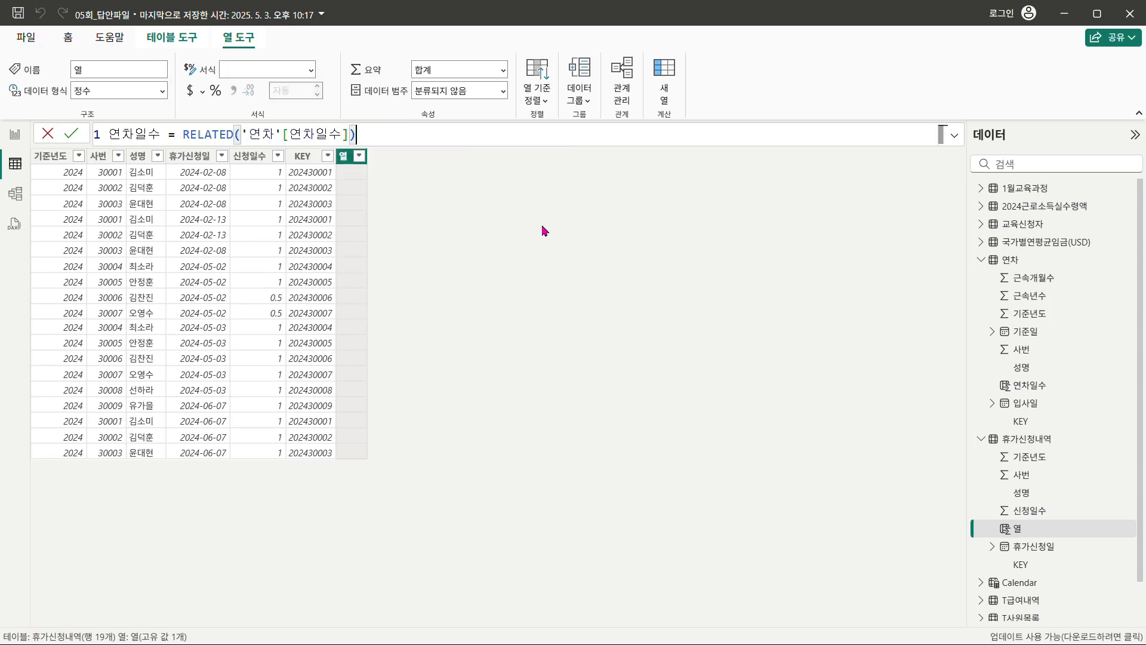
key("Return")
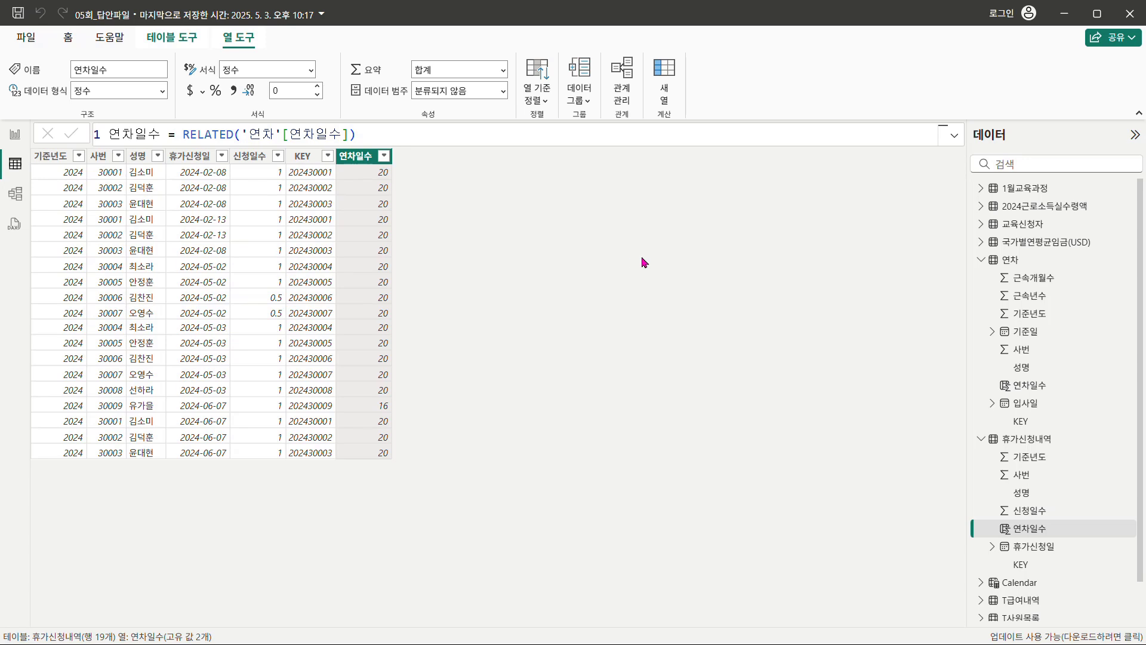
Start a new measure named 잔여연차 in the 휴가신청내역 table, beginning its formula with AVERAGE([연차일수])
left_click(1035, 445)
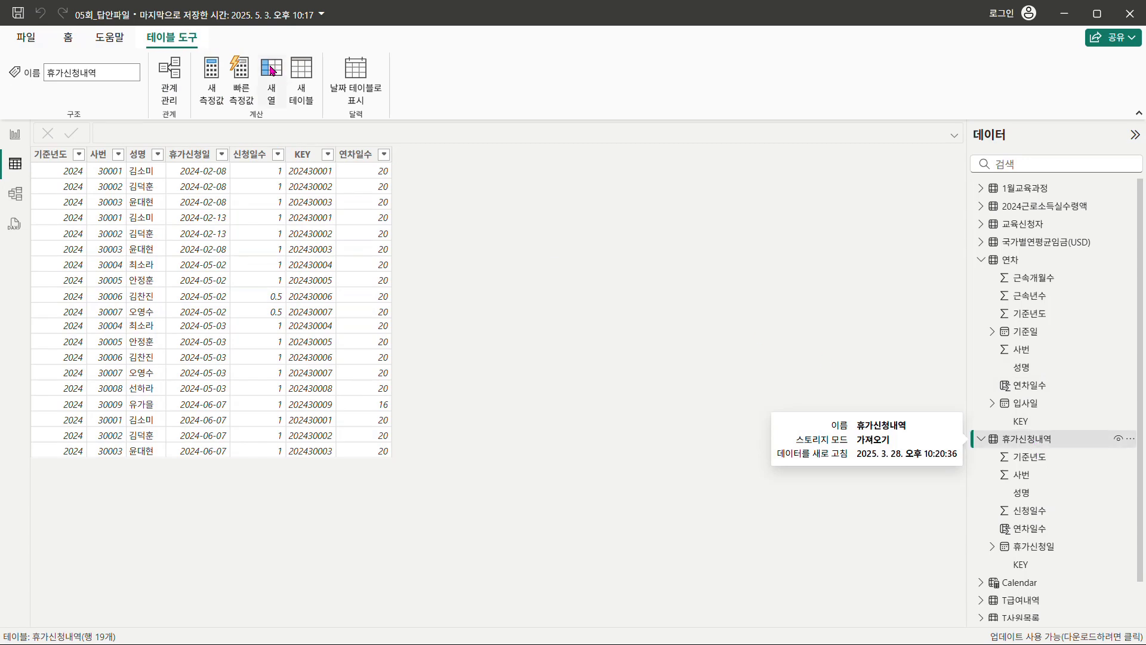
left_click(210, 83)
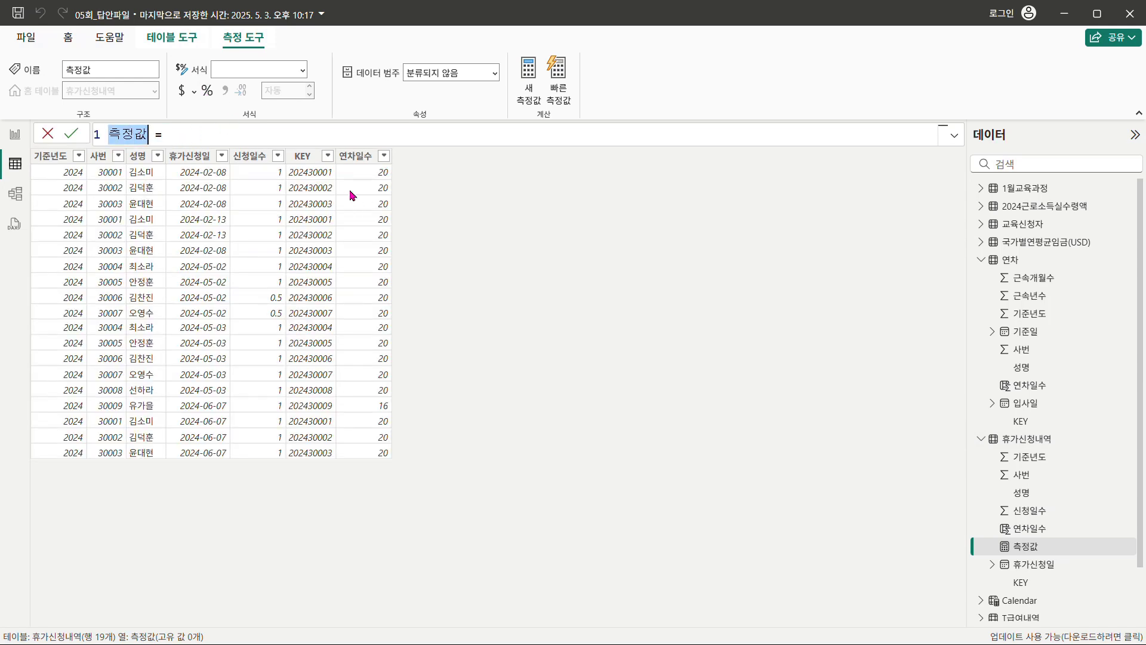
type("잔여연")
type("차")
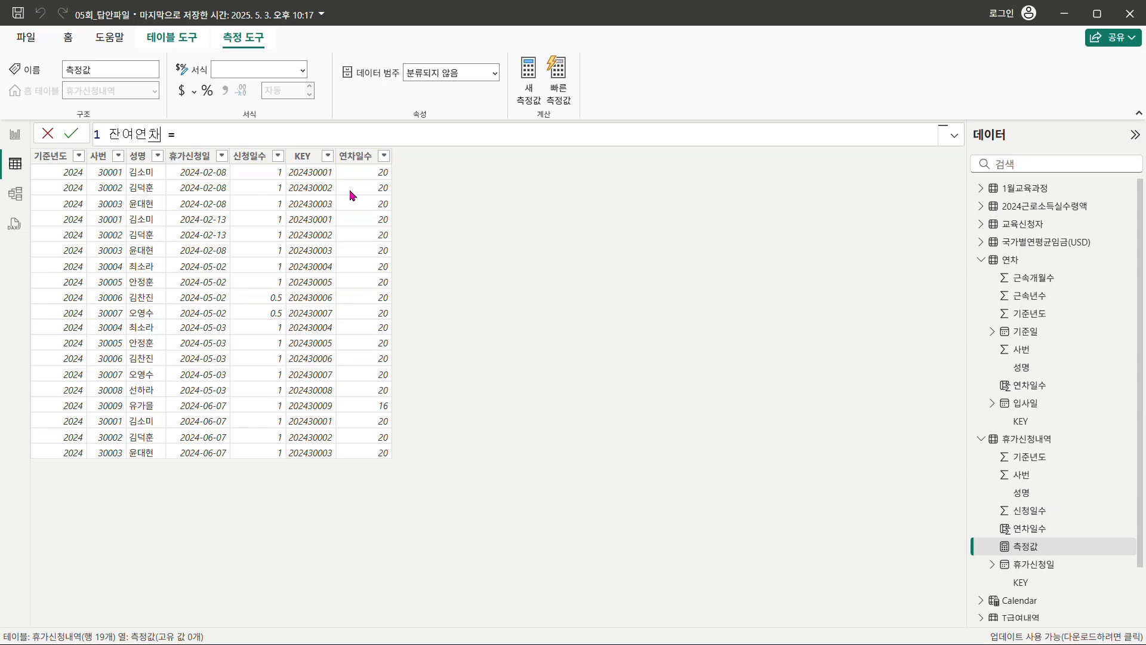
key("End")
type("aver")
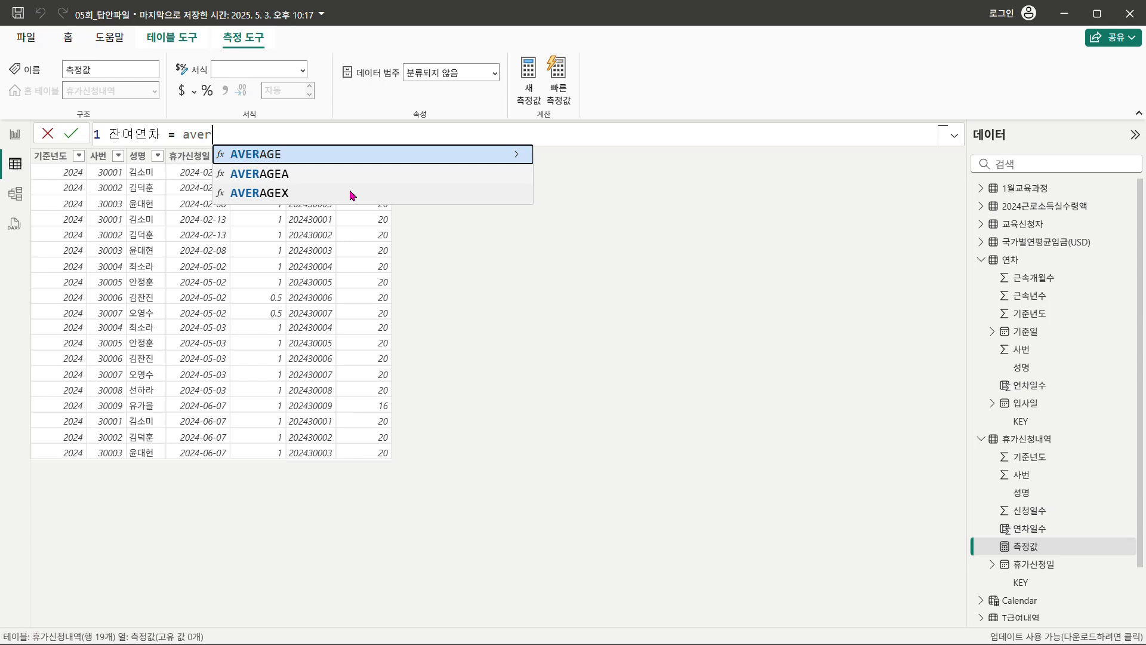
key("Tab")
type("[")
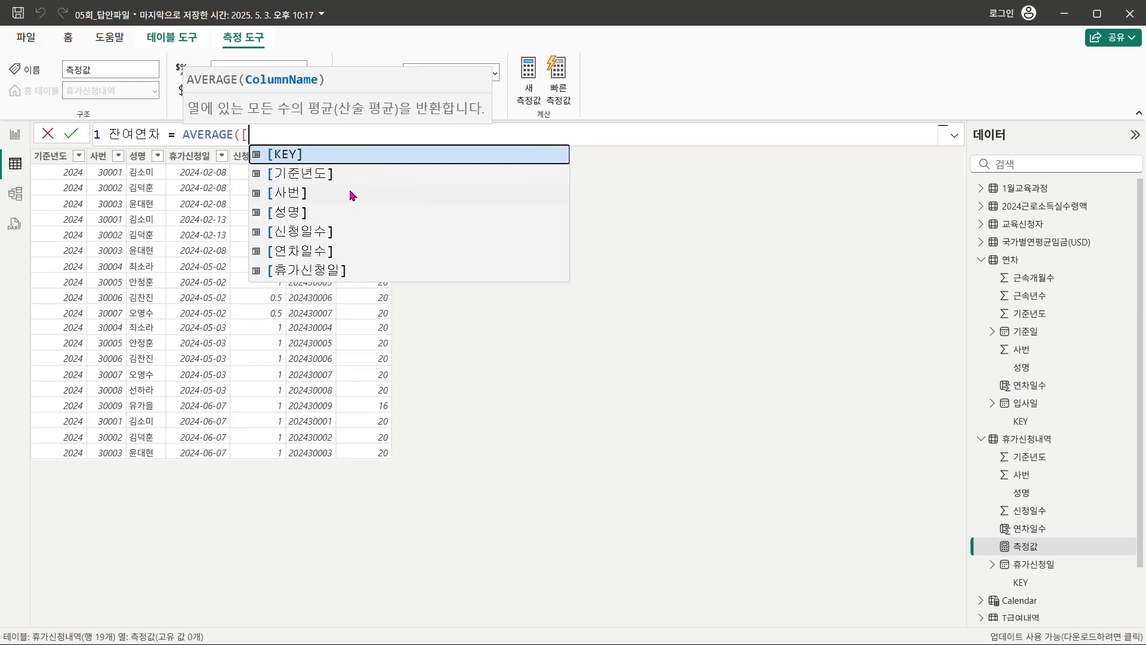
left_click(322, 251)
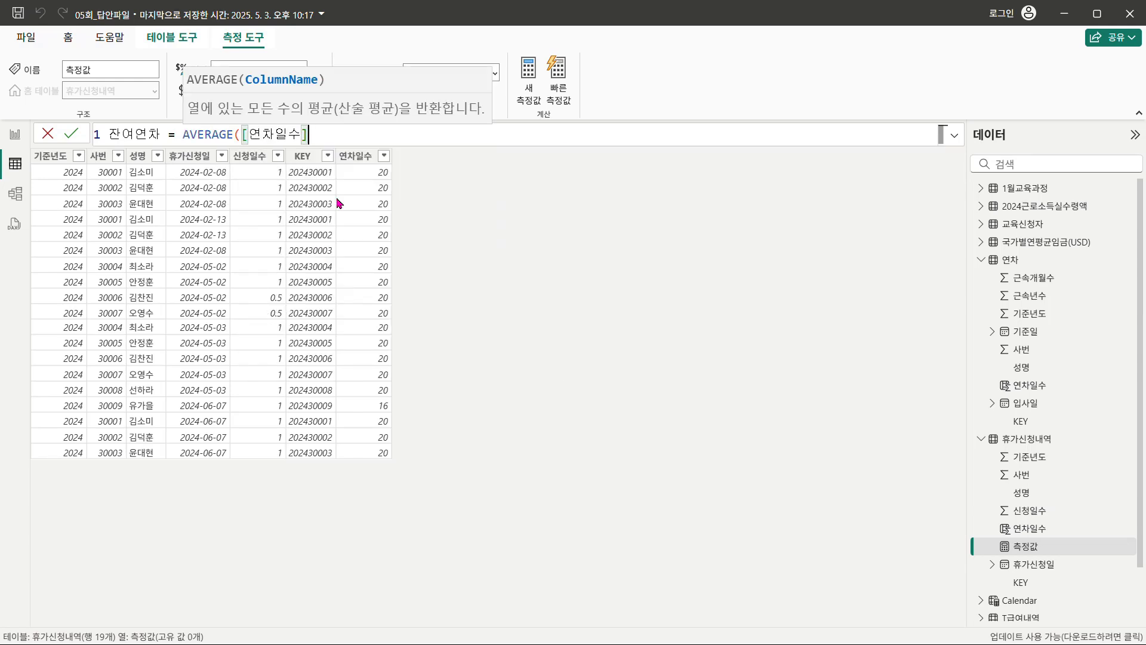
type(")")
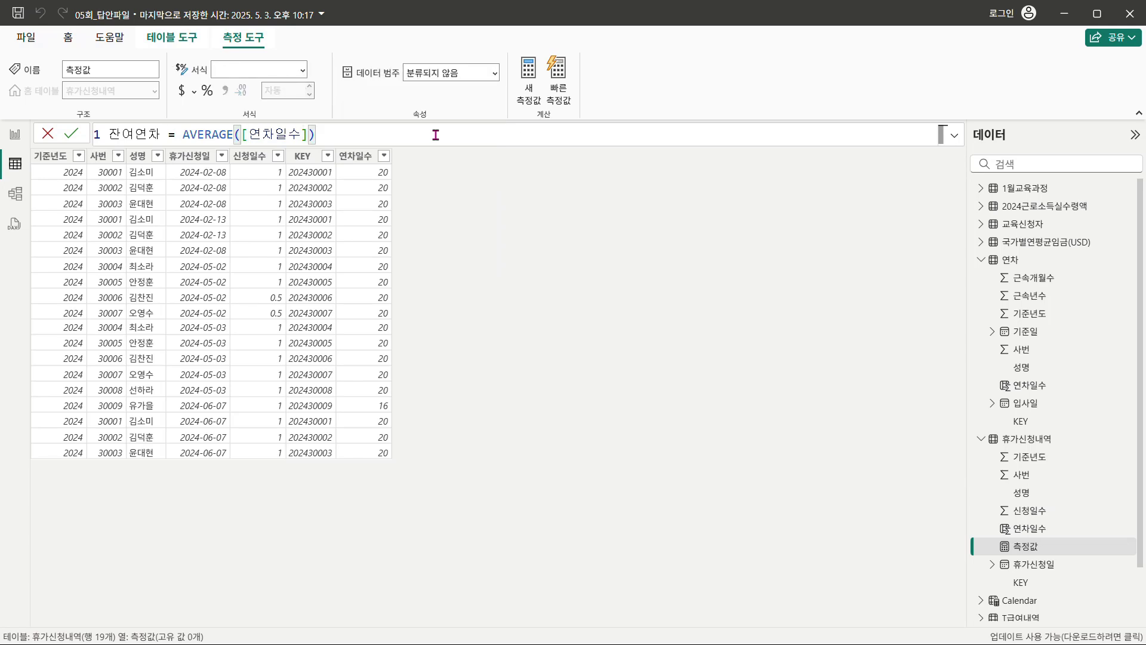
Subtract SUM([신청일수]) in the 잔여연차 formula and commit the measure
type("-sum")
key("Tab")
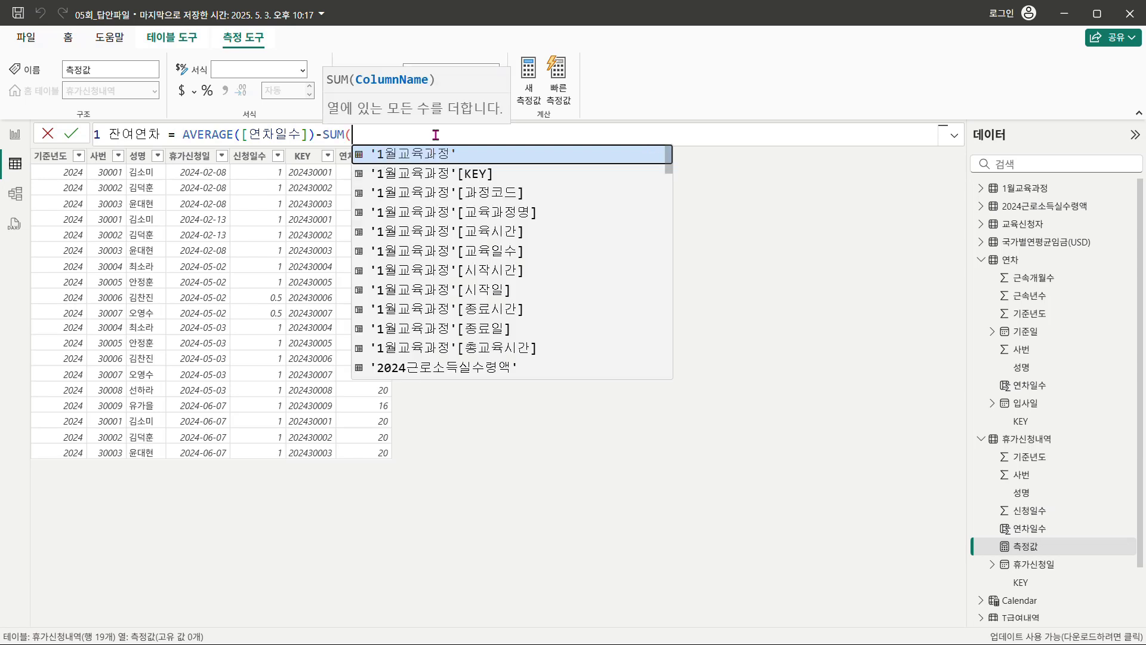
type("[")
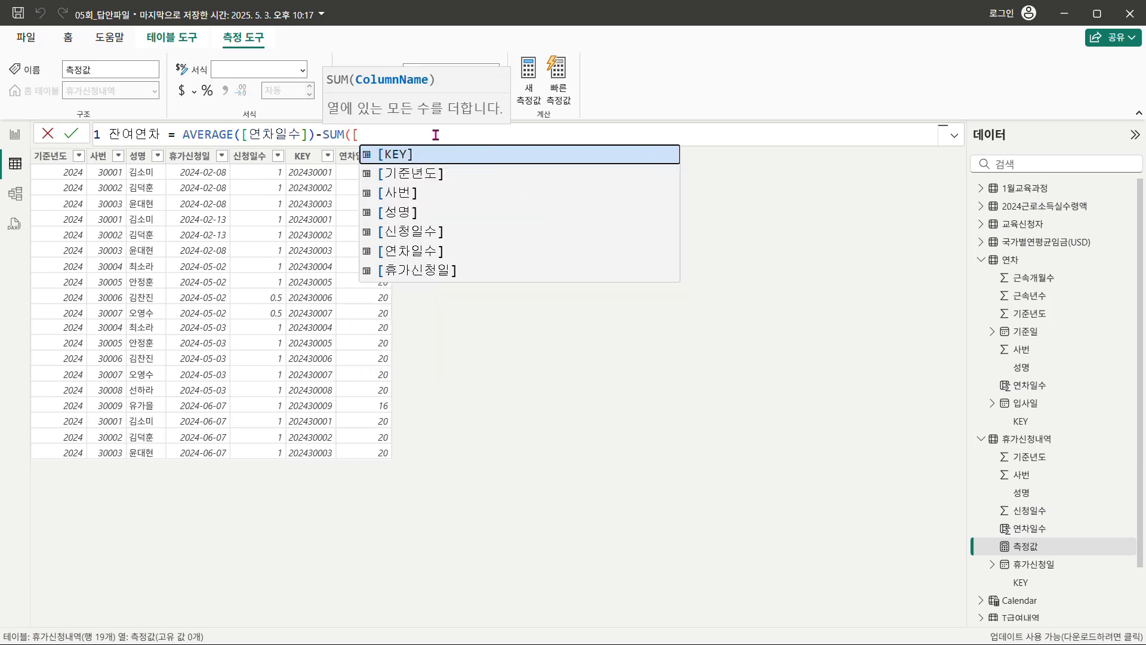
left_click(420, 236)
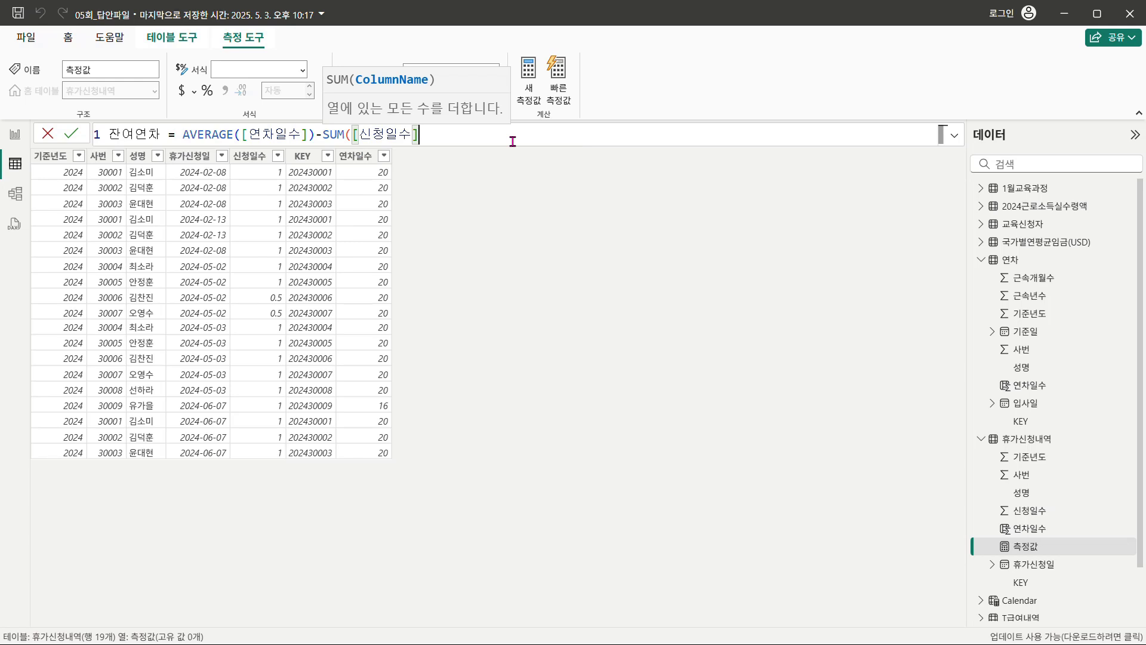
type(")")
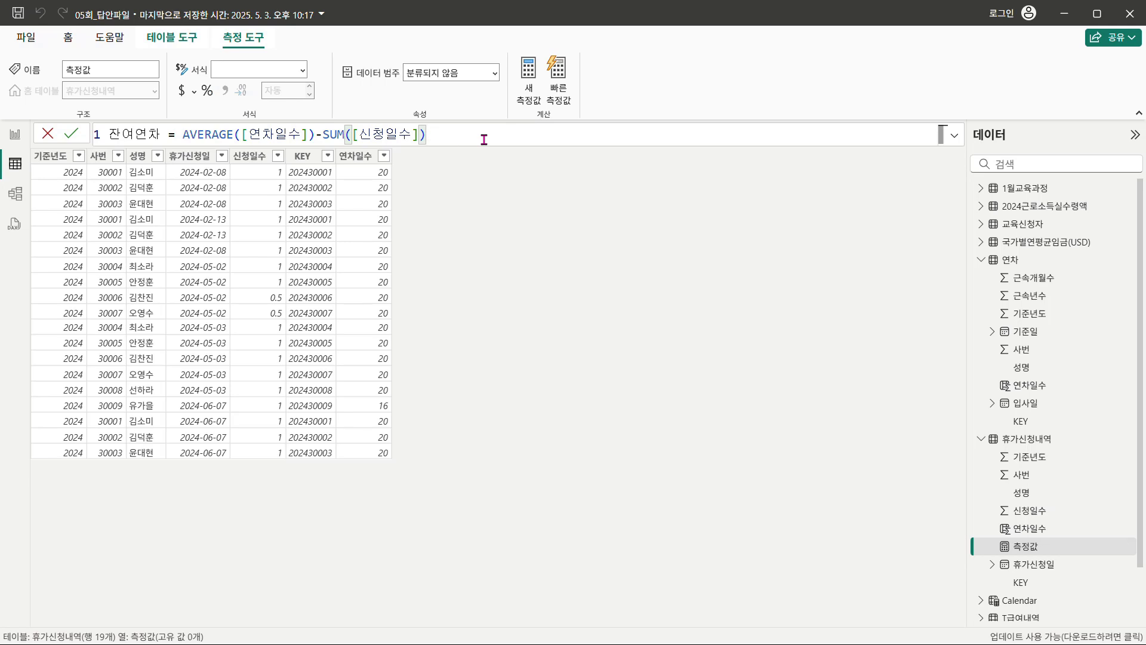
key("Return")
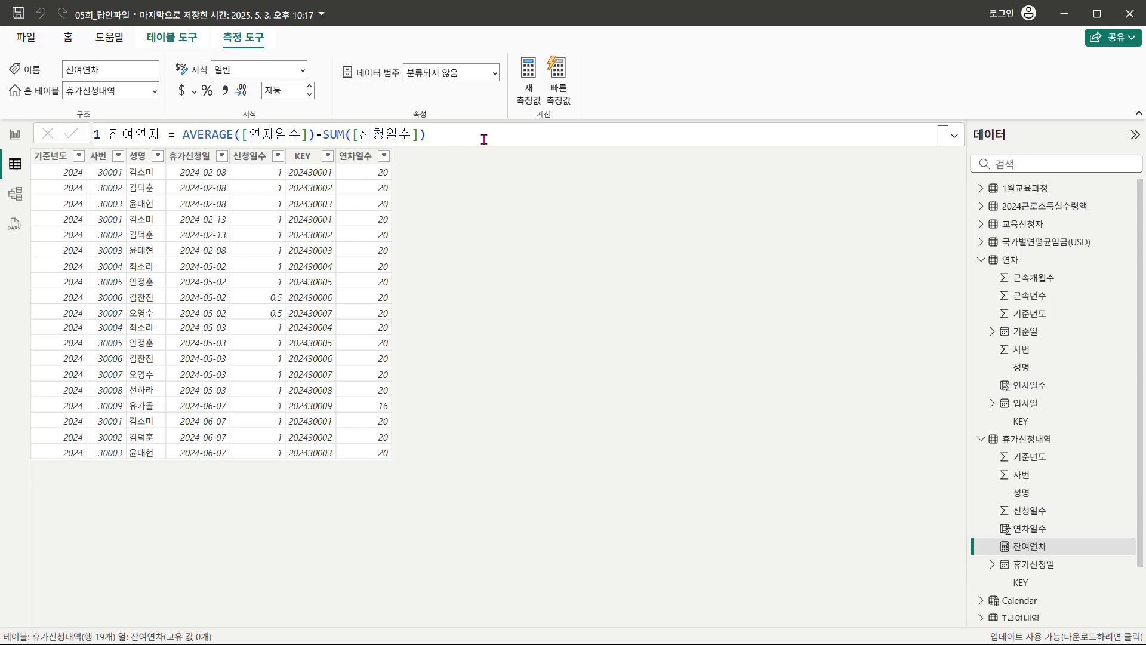